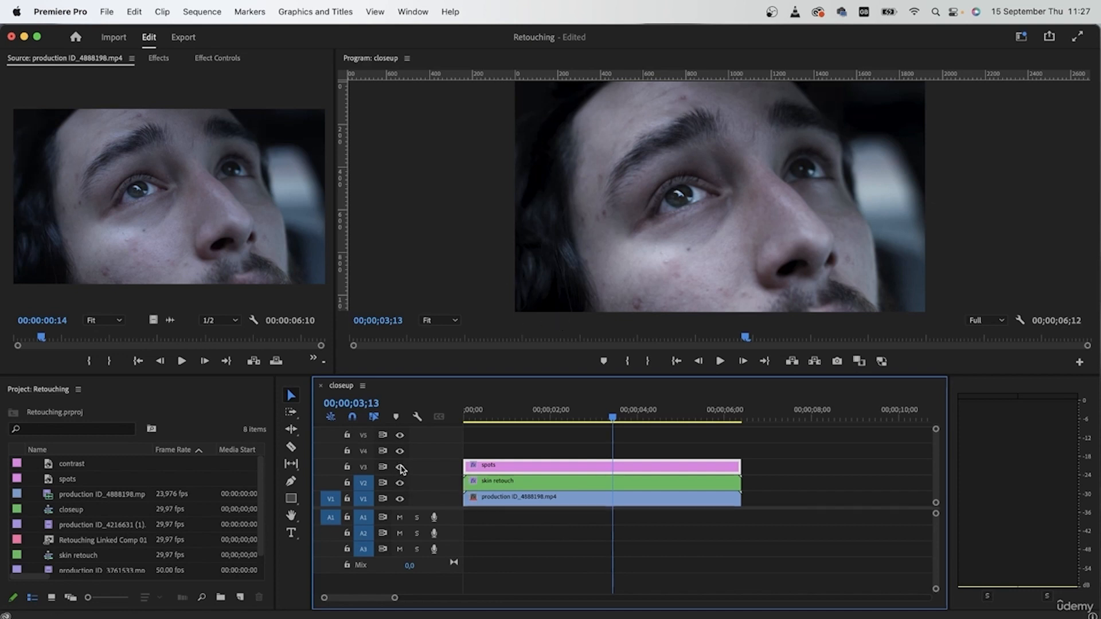
Scrub through the closeup sequence to review the existing retouch on the face
{"action": "left_click", "coordinate": [702, 552]}
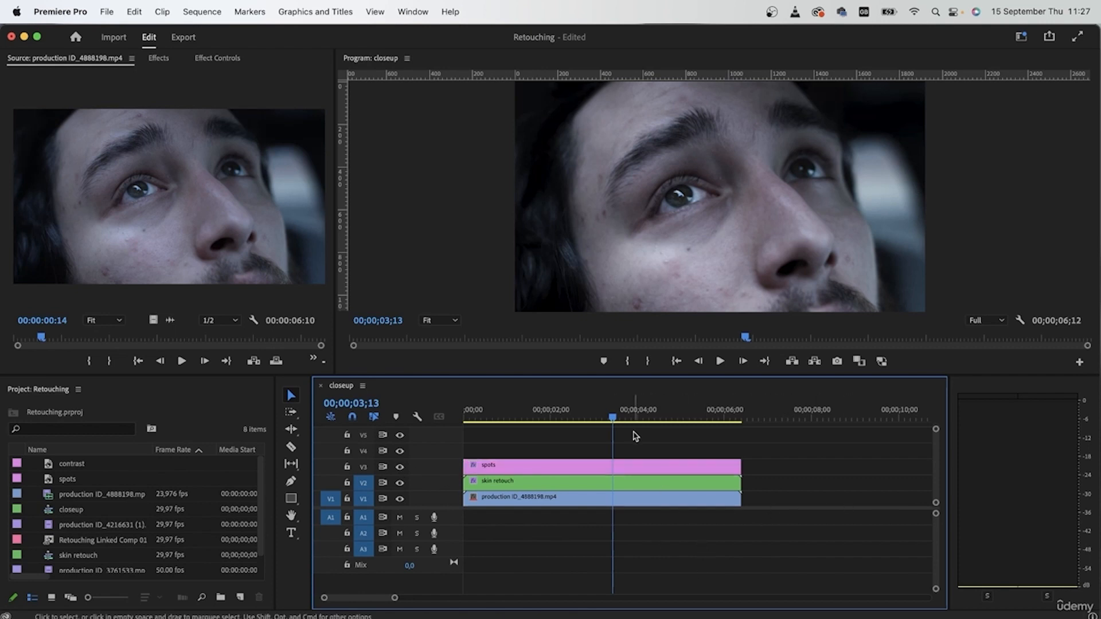
{"action": "left_click_drag", "start_coordinate": [632, 418], "coordinate": [531, 416]}
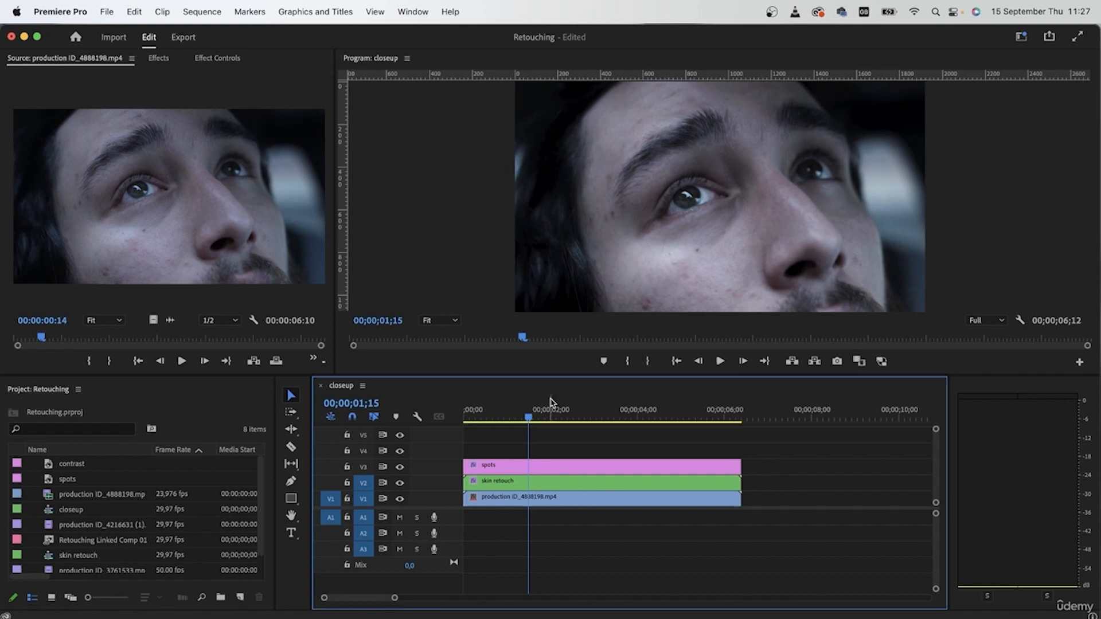
{"action": "left_click_drag", "start_coordinate": [556, 418], "coordinate": [682, 420]}
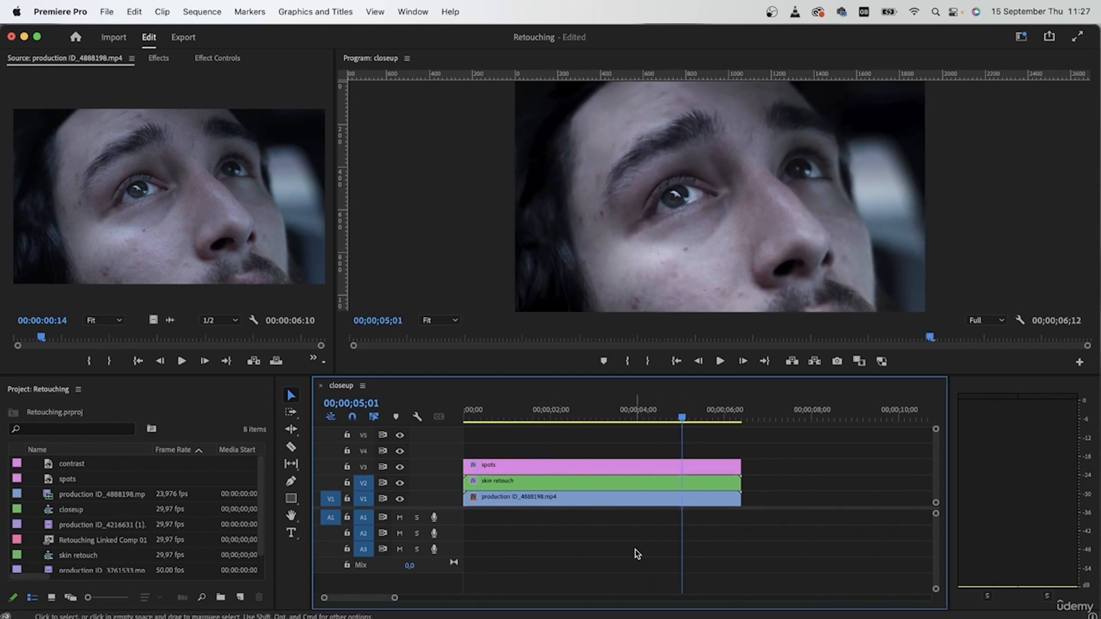
Duplicate the three stacked clips just after the originals and move the playhead to 00;00;08;21 over the copies
{"action": "left_click_drag", "start_coordinate": [642, 557], "coordinate": [586, 456]}
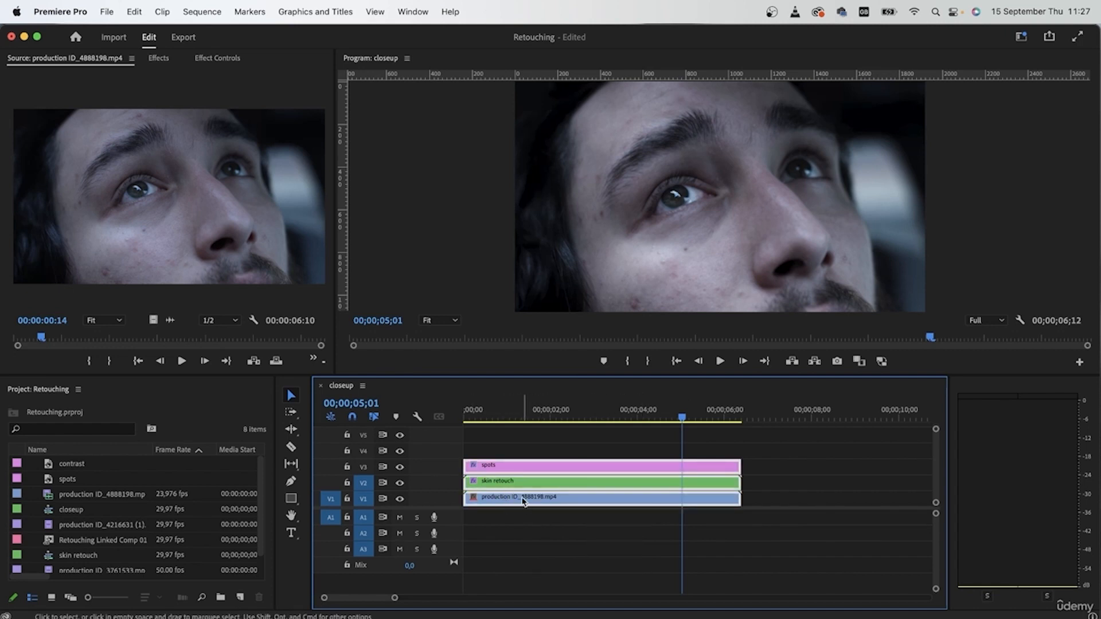
{"action": "mouse_move", "coordinate": [531, 503]}
{"action": "left_mouse_down"}
{"action": "mouse_move", "coordinate": [835, 506]}
{"action": "mouse_move", "coordinate": [827, 499]}
{"action": "left_mouse_up"}
{"action": "left_click", "coordinate": [768, 415]}
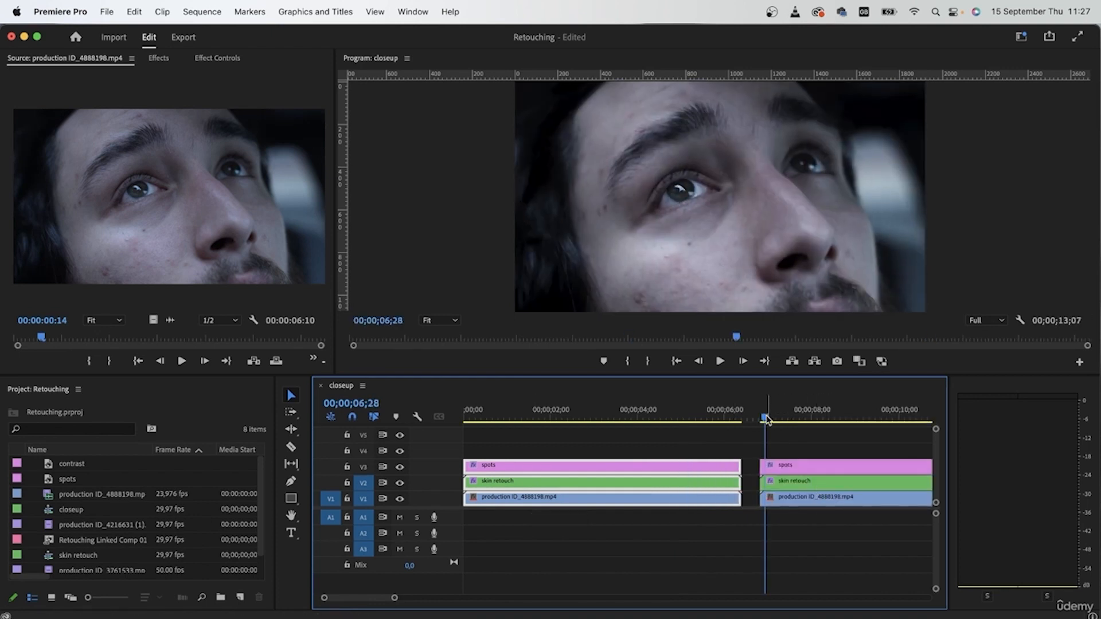
{"action": "left_click", "coordinate": [842, 417]}
{"action": "mouse_move", "coordinate": [357, 600]}
{"action": "left_mouse_down"}
{"action": "mouse_move", "coordinate": [384, 600]}
{"action": "mouse_move", "coordinate": [358, 600]}
{"action": "left_mouse_up"}
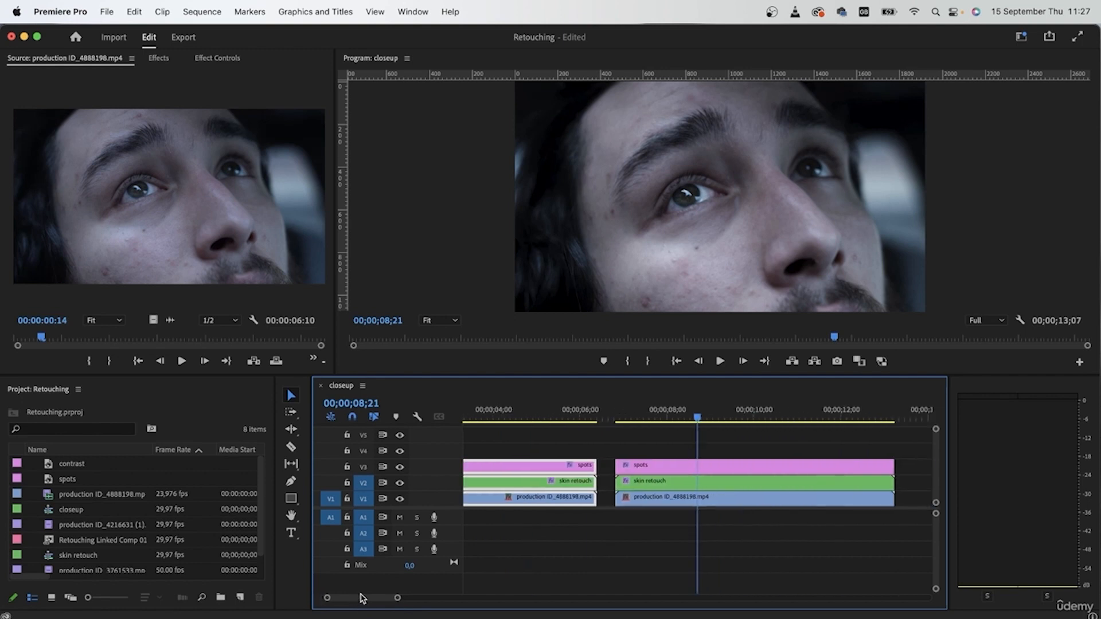
Delete the duplicated spots clip and replace the duplicated skin retouch clip with an After Effects composition
{"action": "left_click", "coordinate": [661, 470]}
{"action": "key", "text": "Delete"}
{"action": "left_click", "coordinate": [672, 482]}
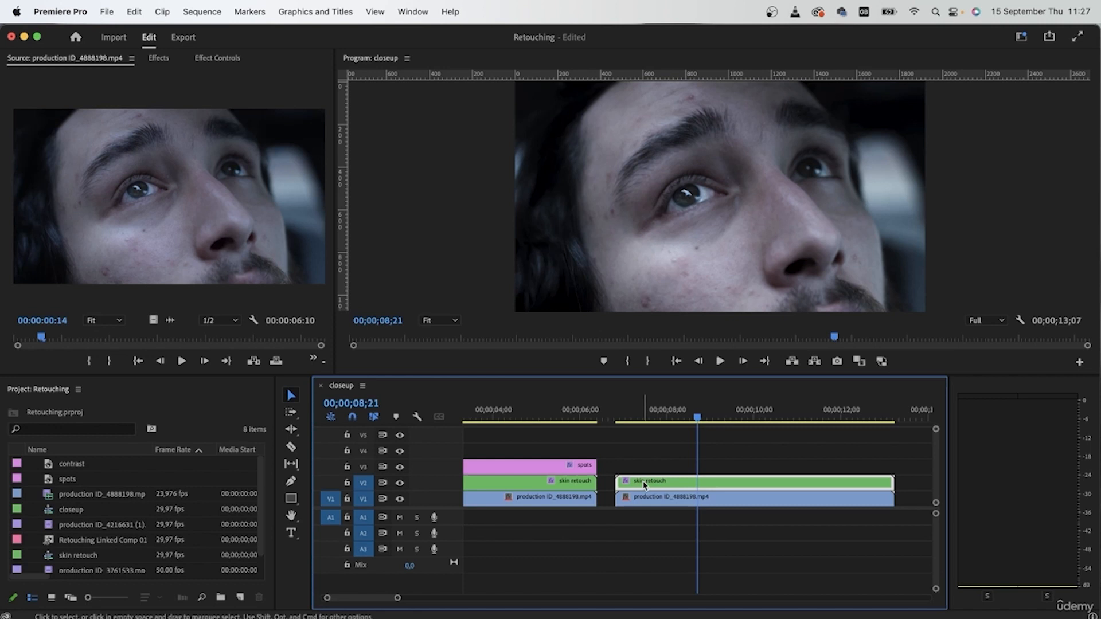
{"action": "right_click", "coordinate": [644, 484]}
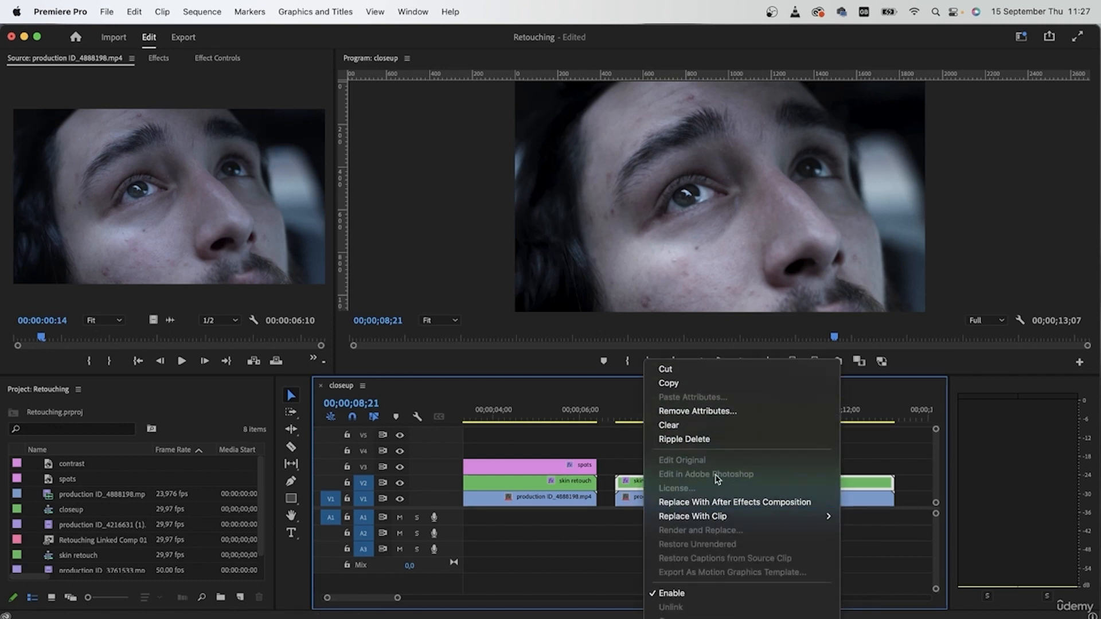
{"action": "left_click", "coordinate": [696, 504]}
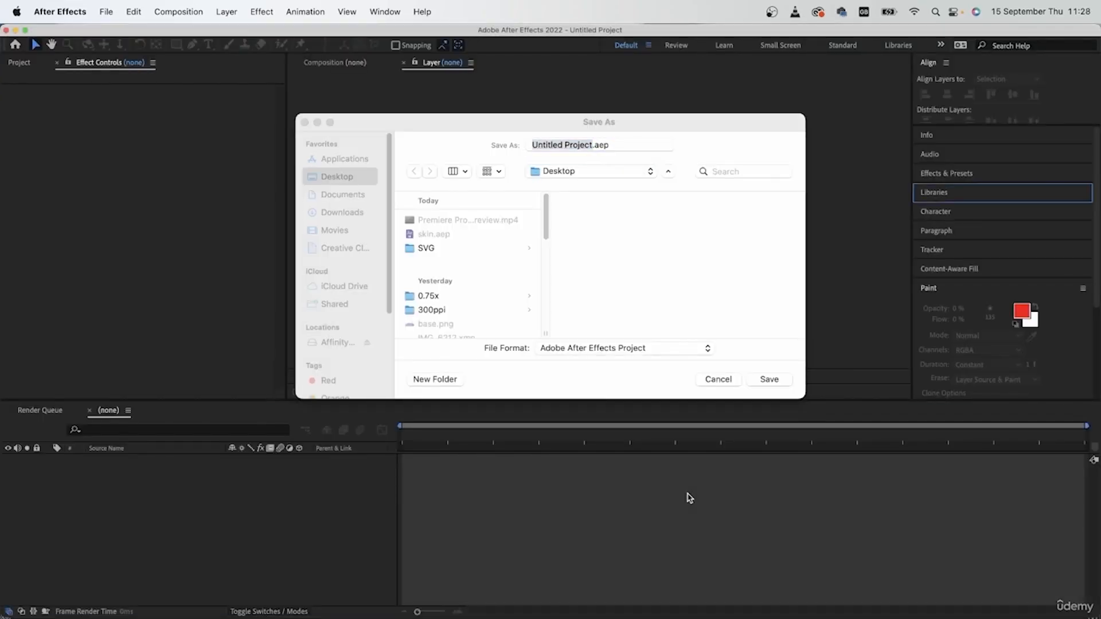
Save the new After Effects project on the Desktop as spot.aep
{"action": "left_click", "coordinate": [556, 148]}
{"action": "type", "text": "spot"}
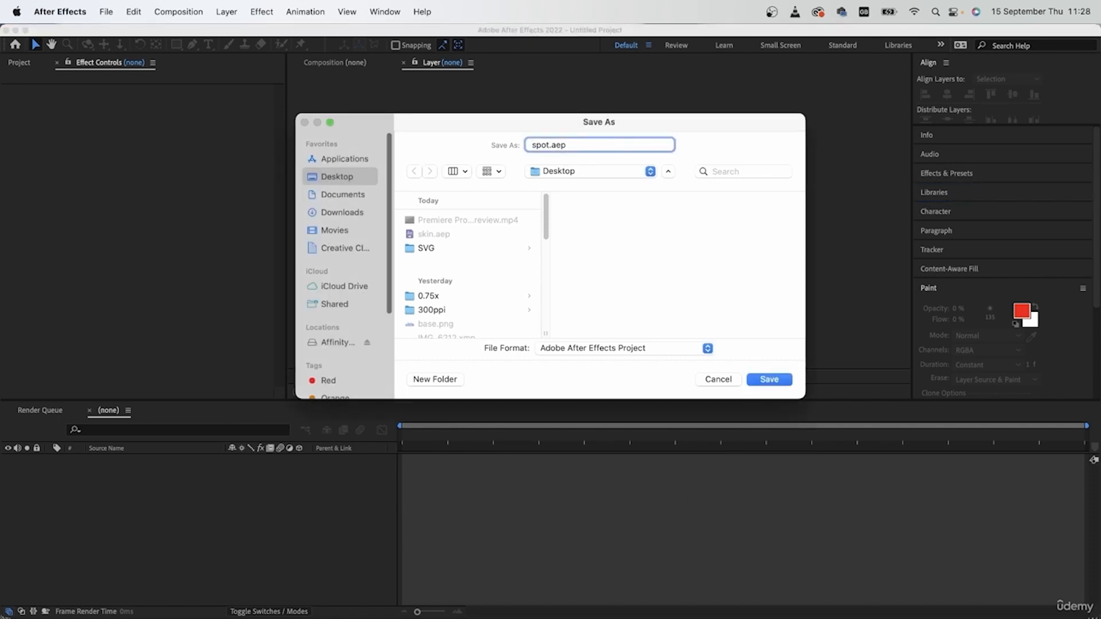
{"action": "key", "text": "Return"}
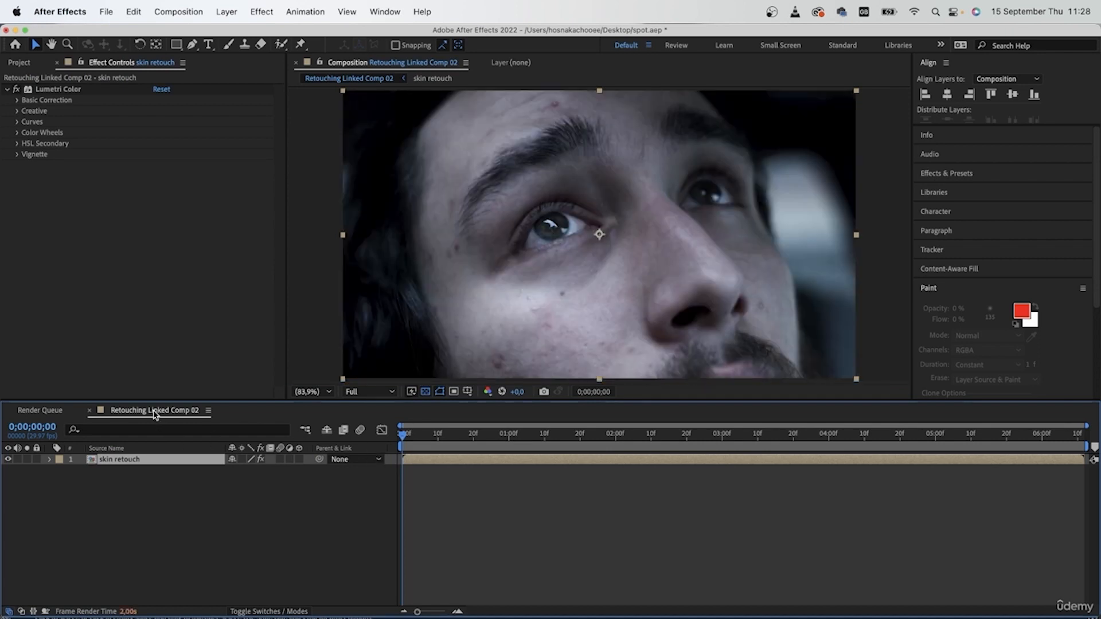
Duplicate the skin retouch layer in the Retouching Linked Comp 02 composition
{"action": "mouse_move", "coordinate": [402, 454]}
{"action": "left_mouse_down"}
{"action": "mouse_move", "coordinate": [660, 462]}
{"action": "mouse_move", "coordinate": [402, 461]}
{"action": "left_mouse_up"}
{"action": "left_click", "coordinate": [201, 559]}
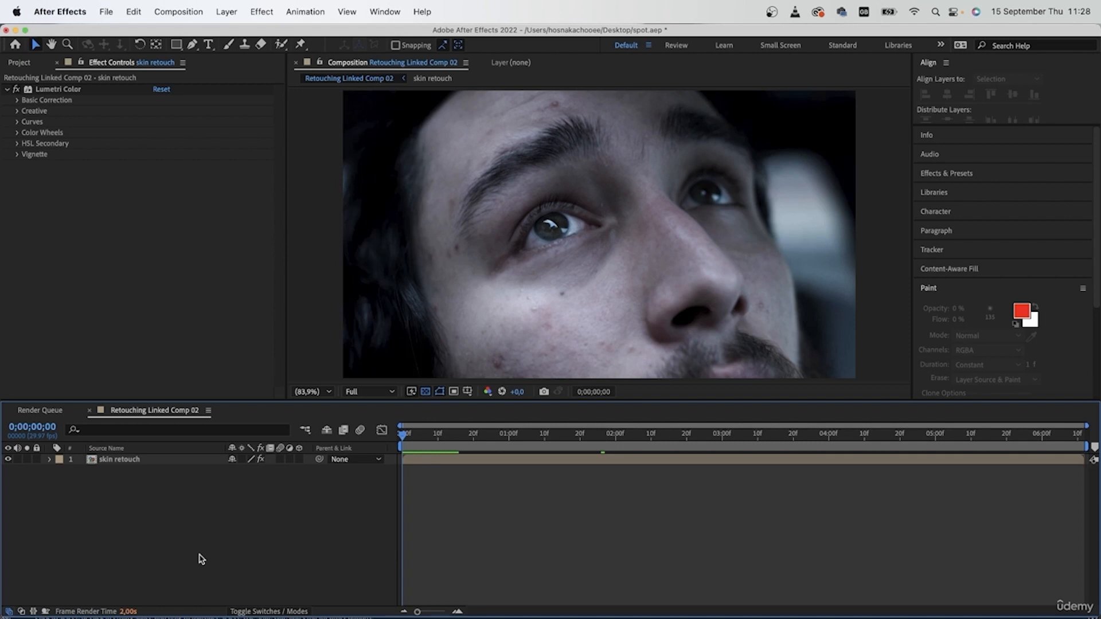
{"action": "left_click", "coordinate": [147, 462]}
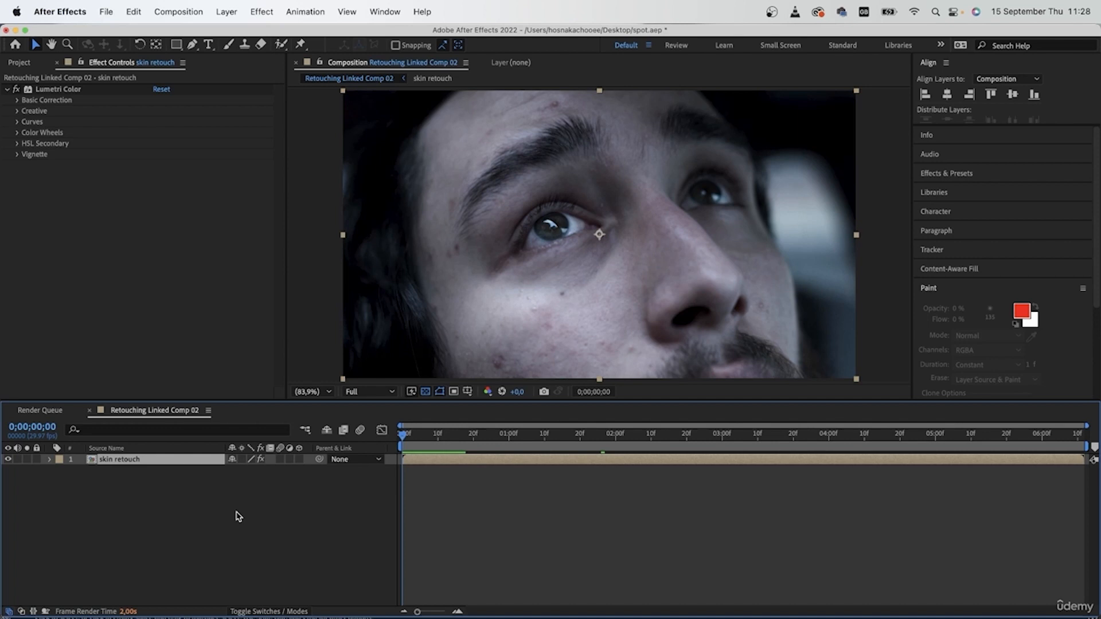
{"action": "key", "text": "super+d"}
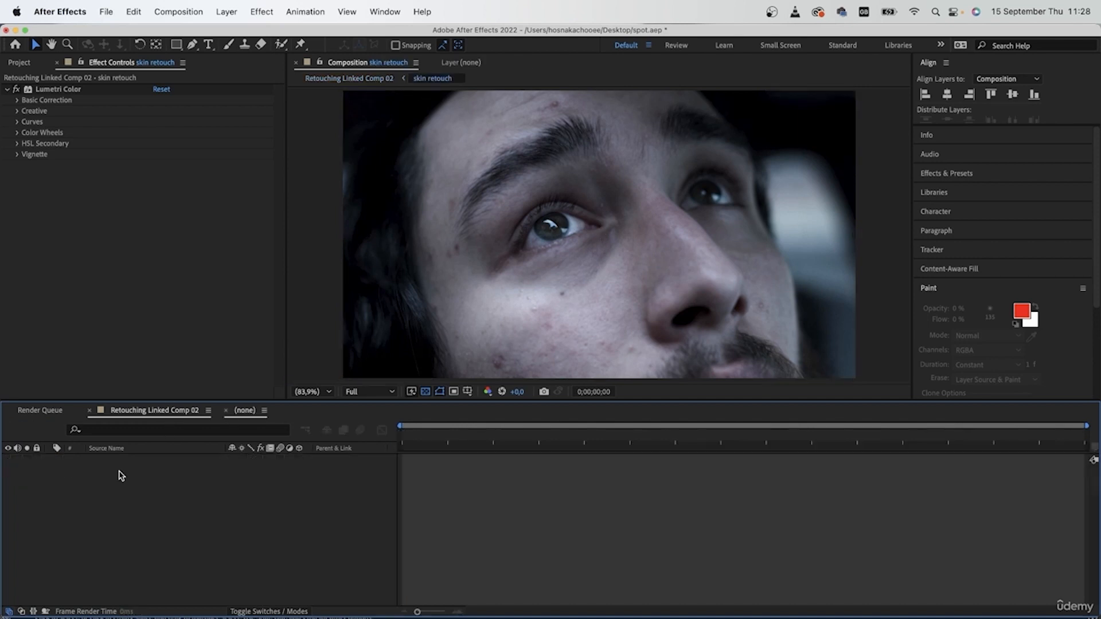
Rename the lower skin retouch layer as patch in the linked composition
{"action": "double_click", "coordinate": [120, 470]}
{"action": "left_click", "coordinate": [153, 412]}
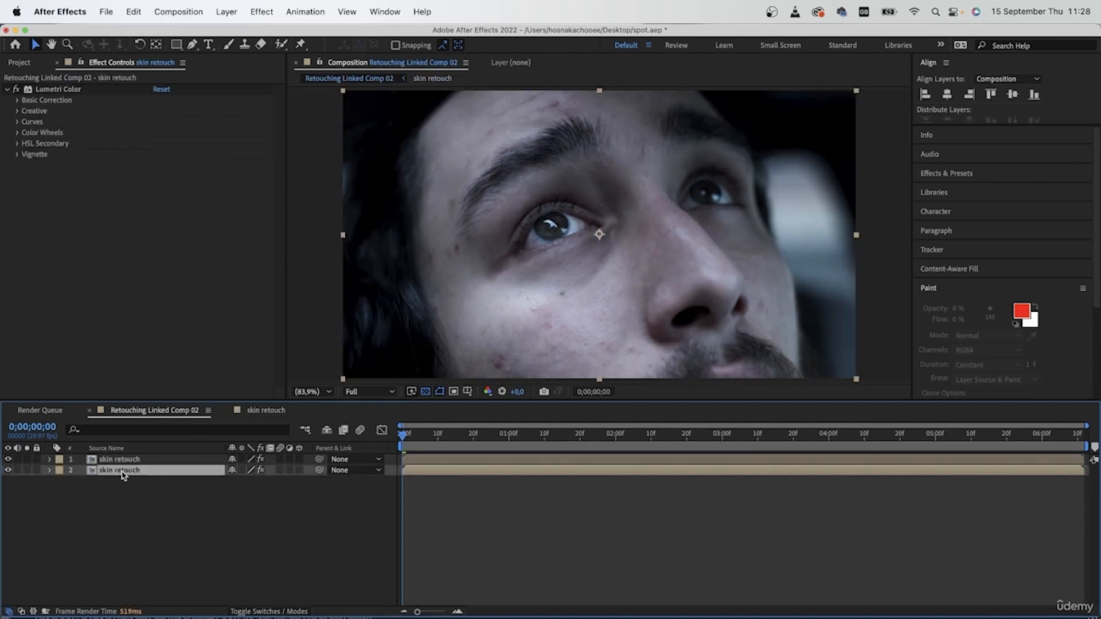
{"action": "key", "text": "Return"}
{"action": "type", "text": "pa"}
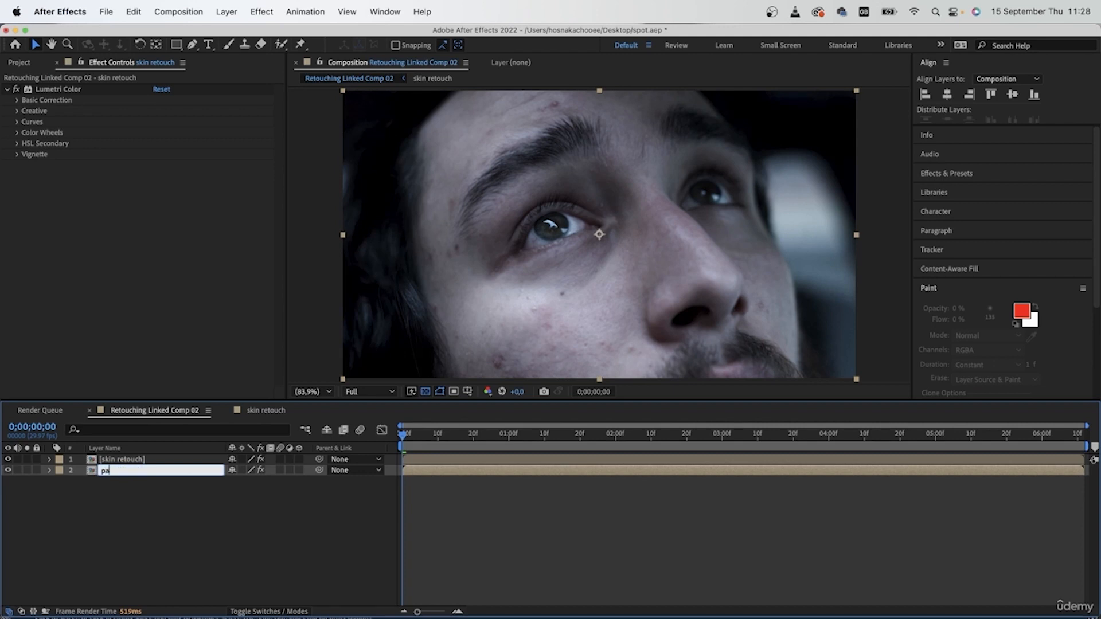
{"action": "key", "text": "Return"}
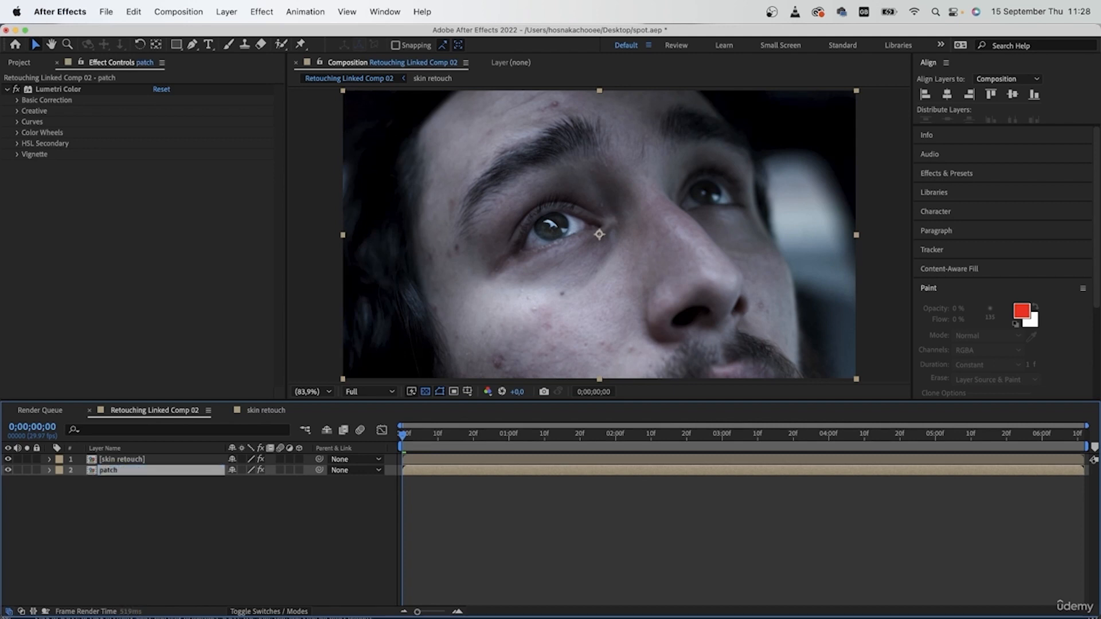
Rename the upper skin retouch layer as source
{"action": "left_click", "coordinate": [122, 460]}
{"action": "key", "text": "Return"}
{"action": "type", "text": "sour"}
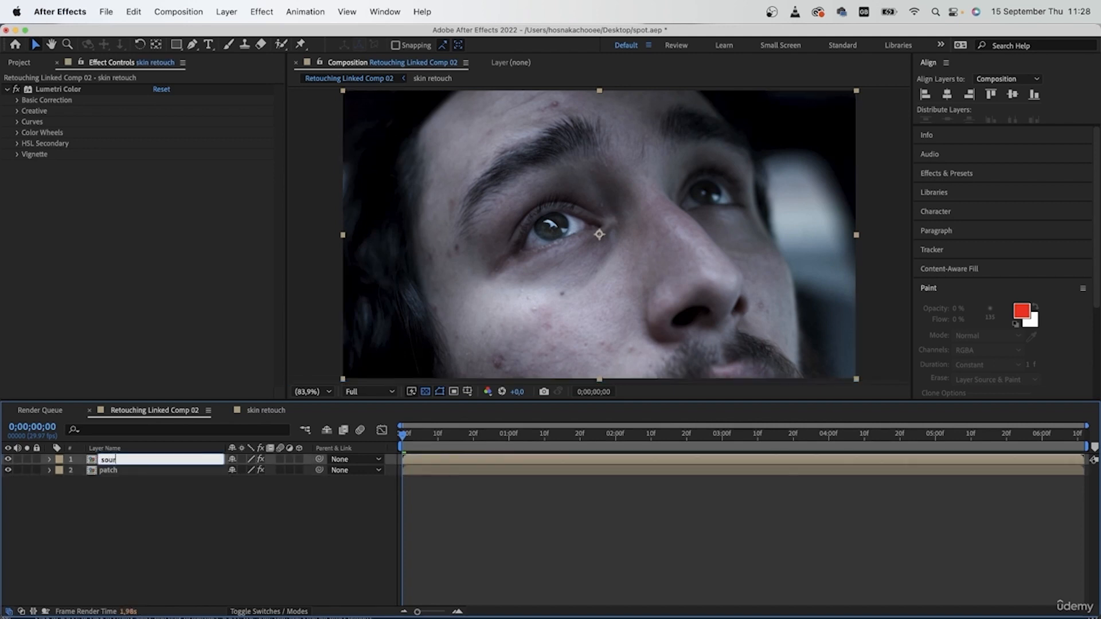
{"action": "type", "text": "ce"}
{"action": "key", "text": "Return"}
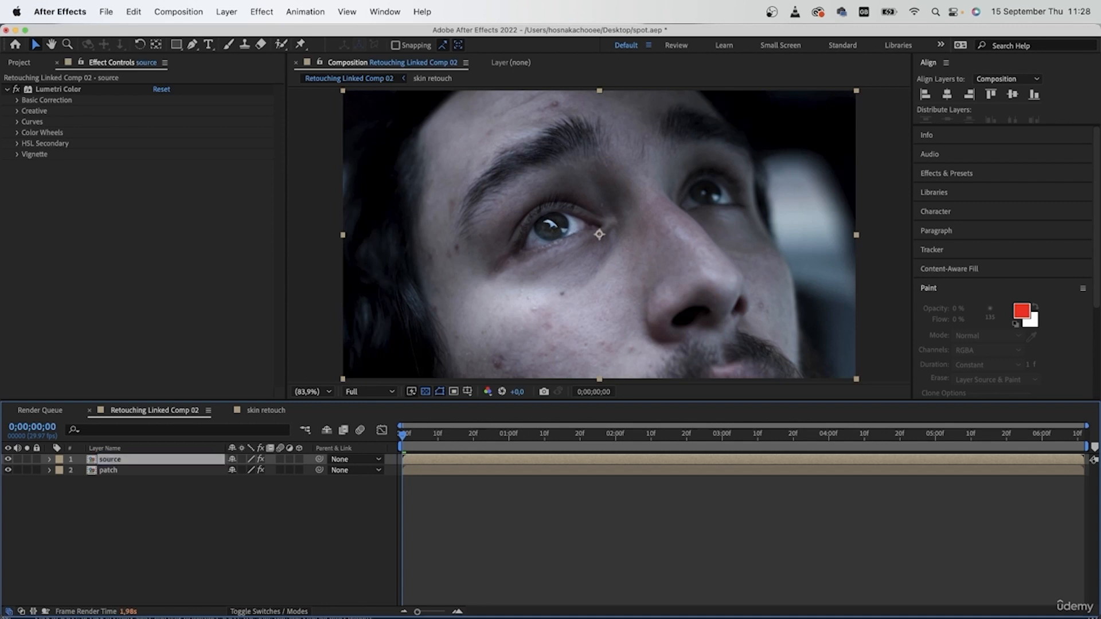
Draw a small circular mask on the source layer around the red forehead spot above the eyebrow
{"action": "left_click", "coordinate": [133, 474]}
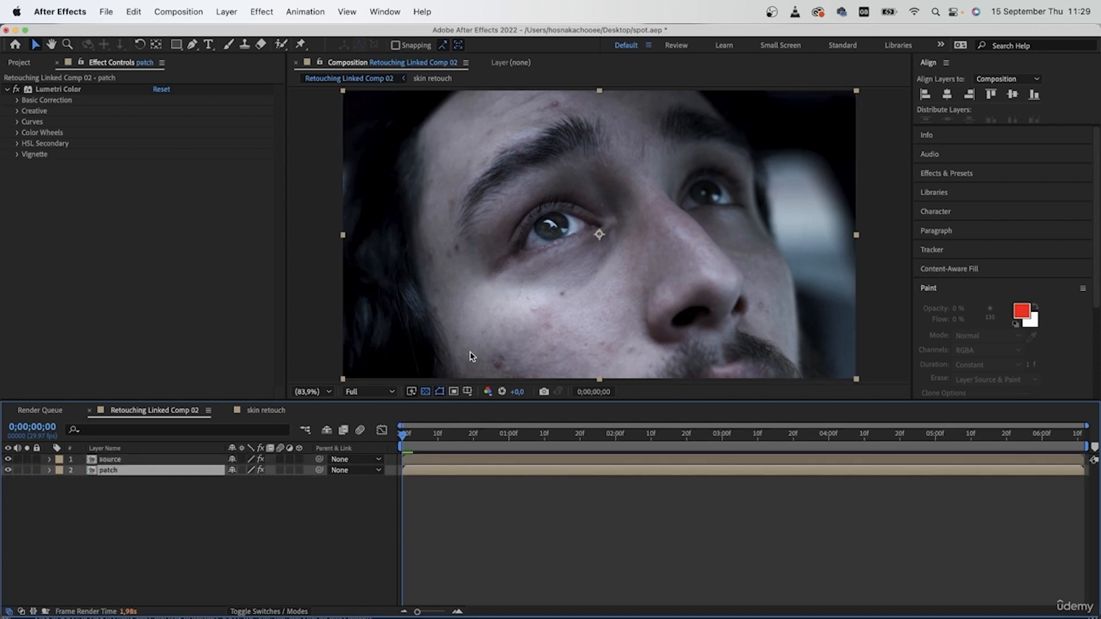
{"action": "scroll", "coordinate": [492, 349], "scroll_direction": "up", "scroll_amount": 3}
{"action": "scroll", "coordinate": [587, 309], "scroll_direction": "down", "scroll_amount": 4}
{"action": "scroll", "coordinate": [594, 266], "scroll_direction": "up", "scroll_amount": 4}
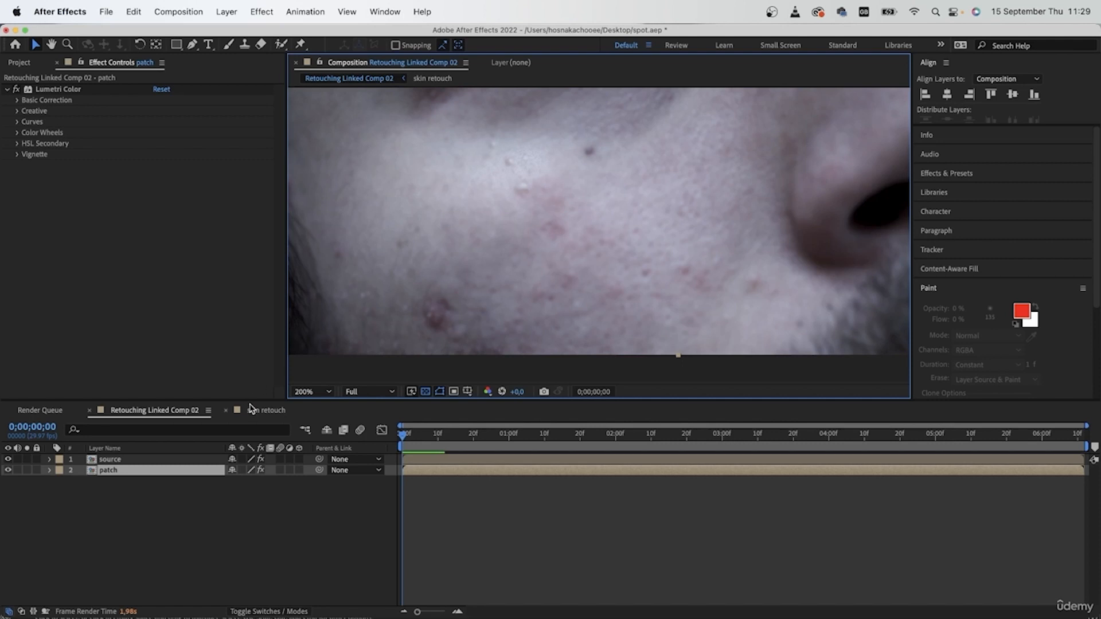
{"action": "left_click", "coordinate": [174, 460]}
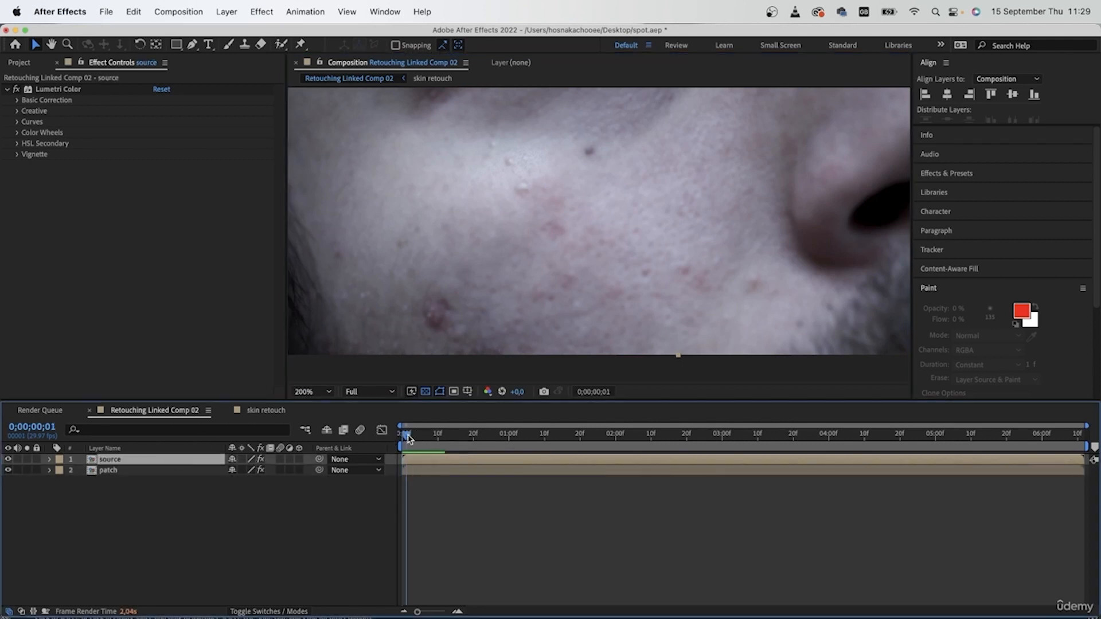
{"action": "key", "text": "space"}
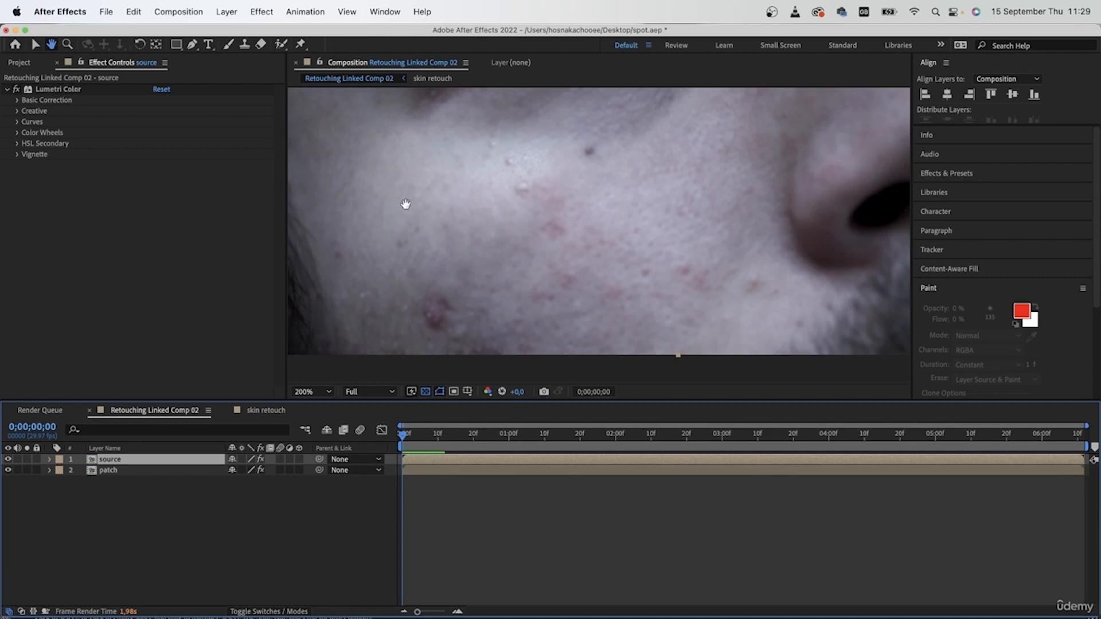
{"action": "left_click_drag", "start_coordinate": [396, 212], "coordinate": [517, 349]}
{"action": "left_click_drag", "start_coordinate": [521, 191], "coordinate": [571, 357]}
{"action": "left_click_drag", "start_coordinate": [595, 226], "coordinate": [599, 271]}
{"action": "left_click_drag", "start_coordinate": [662, 161], "coordinate": [574, 301]}
{"action": "left_click_drag", "start_coordinate": [176, 45], "coordinate": [237, 74]}
{"action": "left_click_drag", "start_coordinate": [581, 169], "coordinate": [624, 212]}
{"action": "left_click", "coordinate": [35, 44]}
{"action": "left_click_drag", "start_coordinate": [624, 190], "coordinate": [626, 196]}
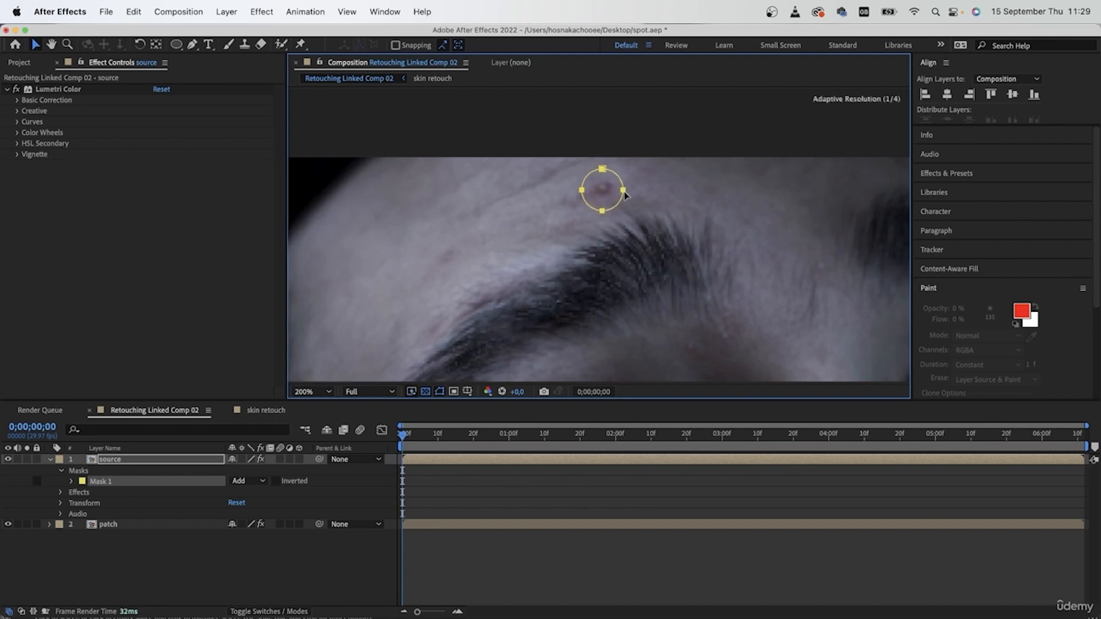
Set the forehead spot mask's mode to Subtract and select the patch layer
{"action": "left_click", "coordinate": [244, 485]}
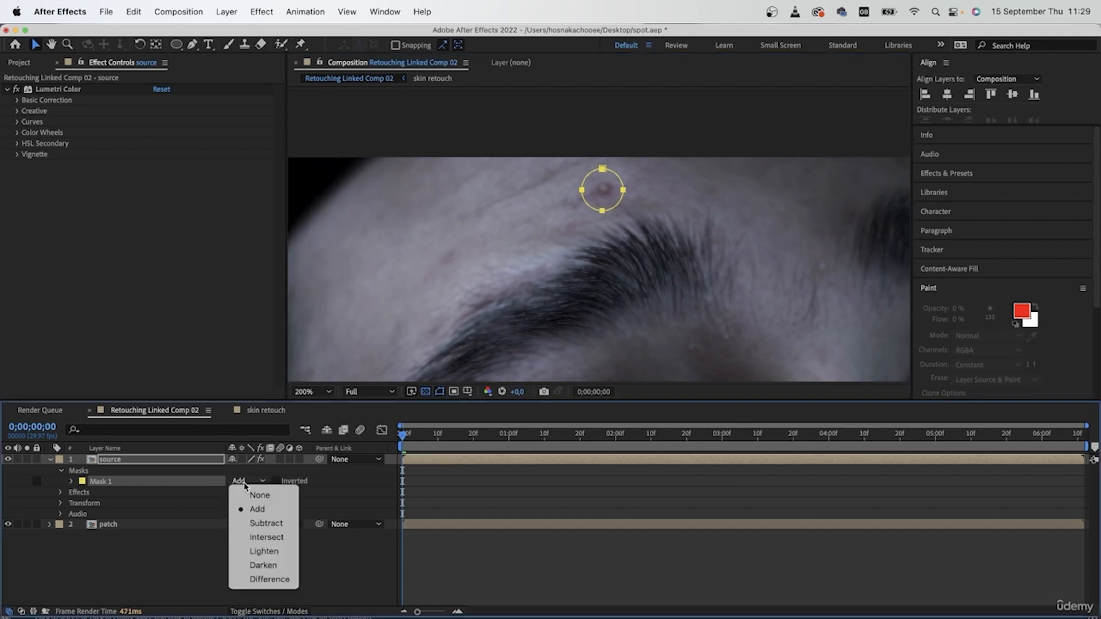
{"action": "left_click", "coordinate": [272, 522]}
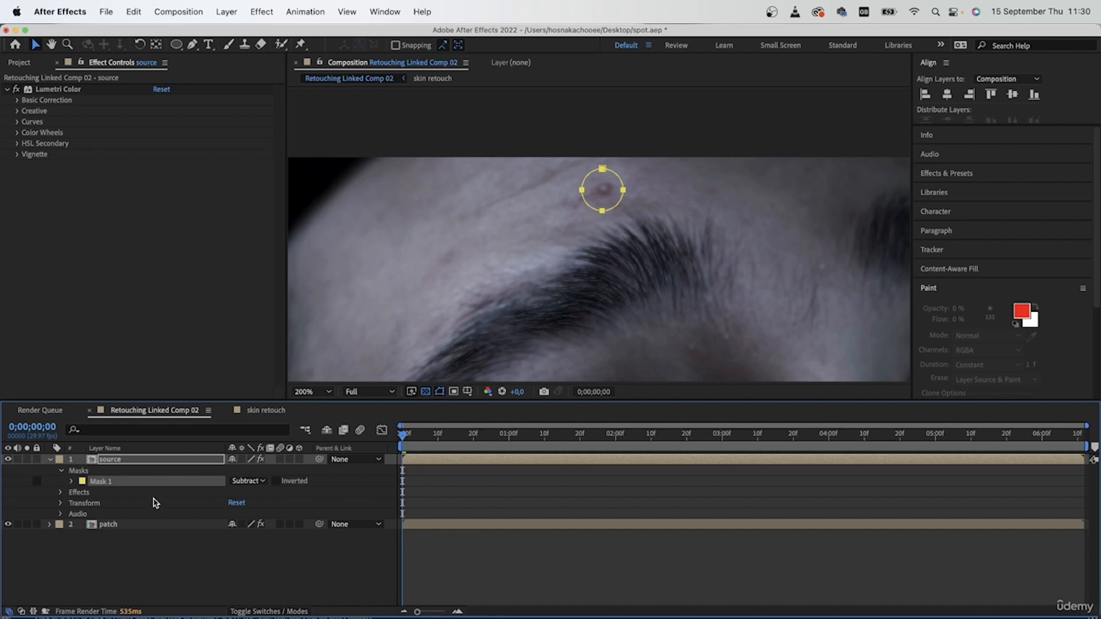
{"action": "left_click", "coordinate": [144, 524]}
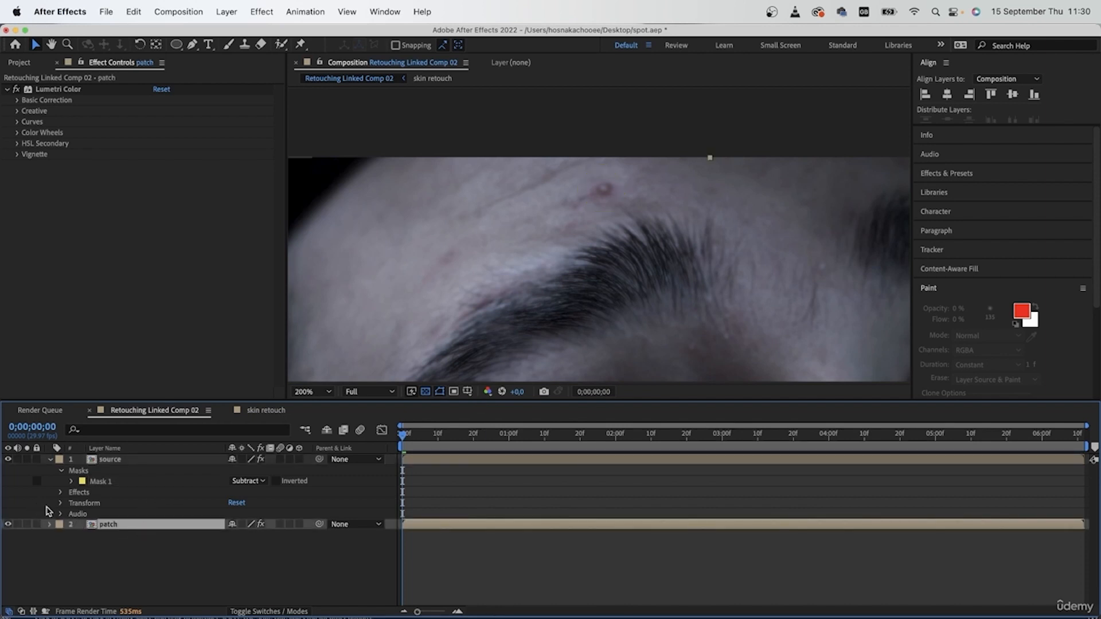
Solo the source layer and switch the transparency grid off and on to check the masked hole, leaving the grid on
{"action": "left_click", "coordinate": [27, 459]}
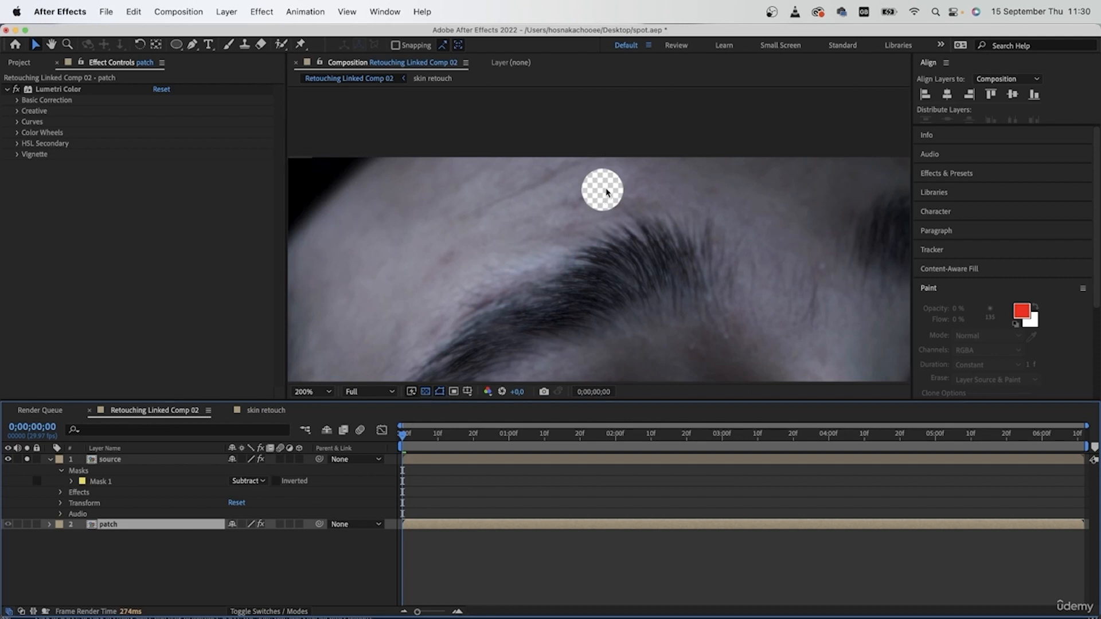
{"action": "left_click", "coordinate": [426, 393]}
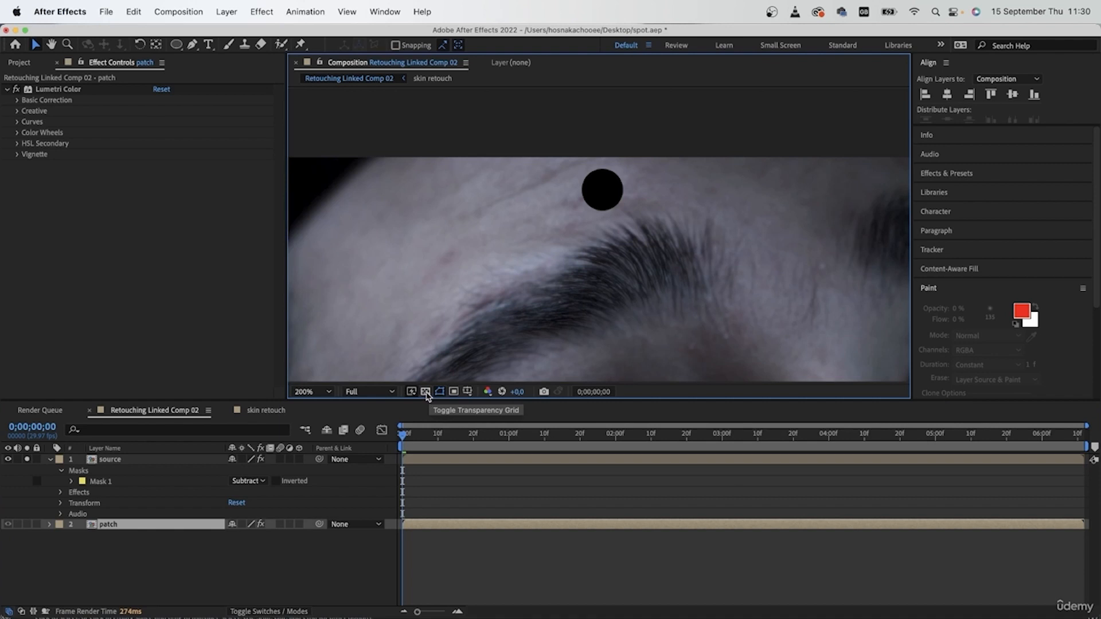
{"action": "left_click", "coordinate": [427, 393]}
{"action": "left_click", "coordinate": [426, 393]}
{"action": "left_click", "coordinate": [426, 392]}
{"action": "left_click", "coordinate": [426, 392]}
{"action": "left_click", "coordinate": [426, 392]}
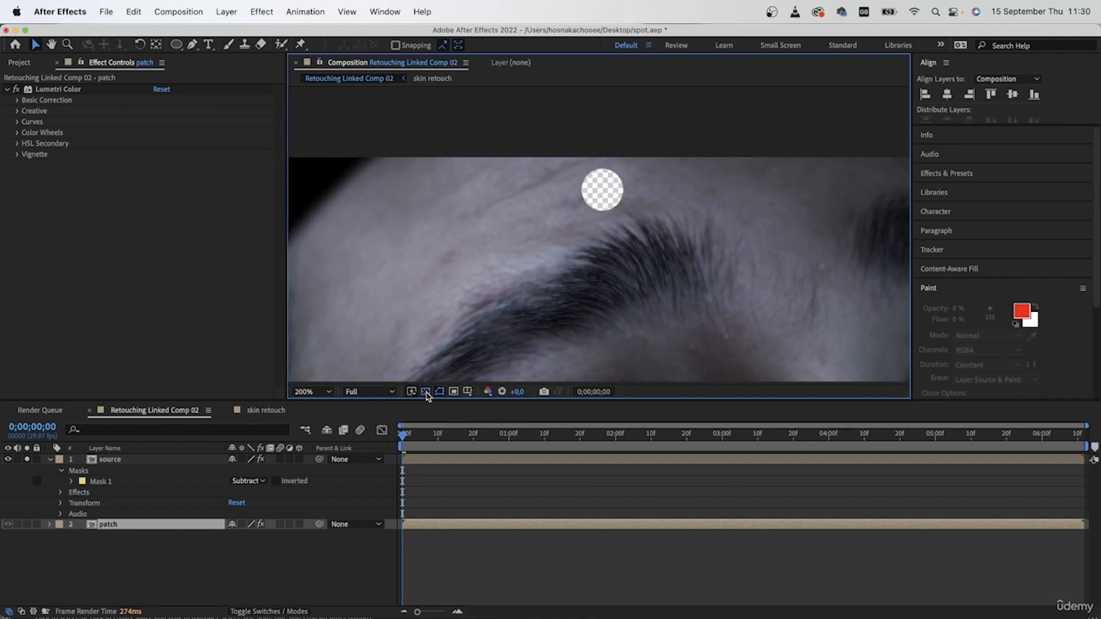
Set the feather of the source layer's forehead mask to 25 pixels
{"action": "left_click", "coordinate": [152, 459]}
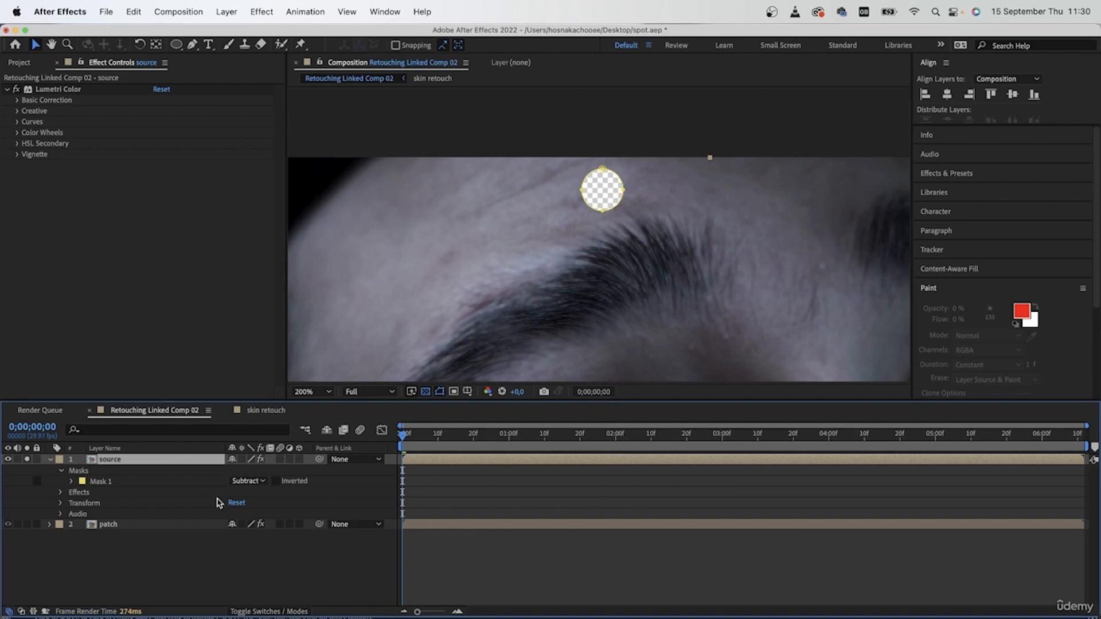
{"action": "left_click", "coordinate": [71, 481]}
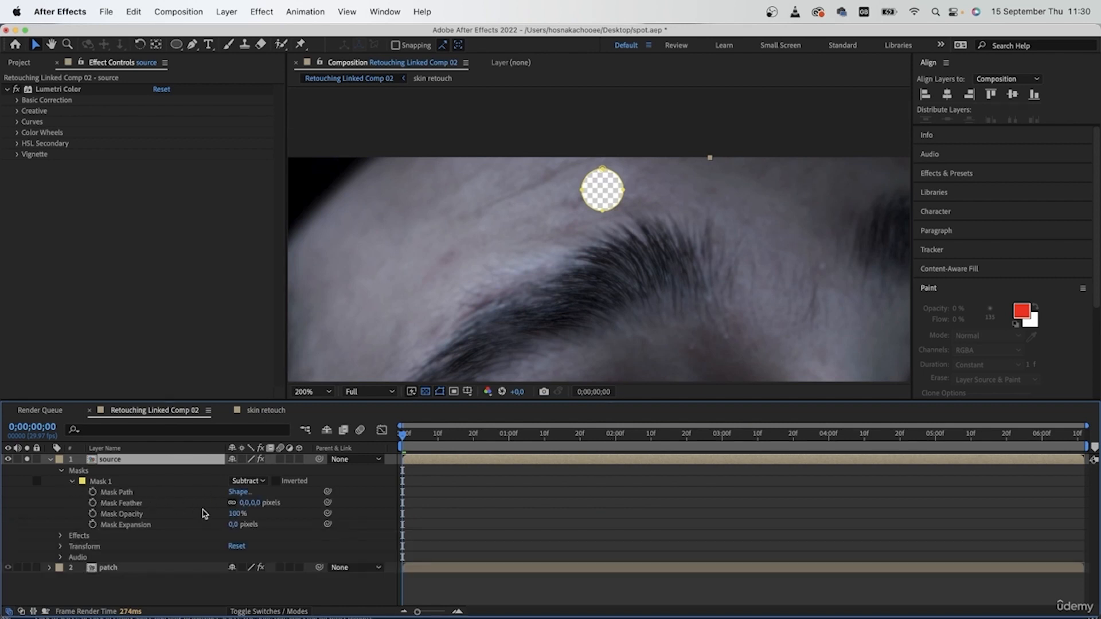
{"action": "left_click_drag", "start_coordinate": [244, 503], "coordinate": [258, 503]}
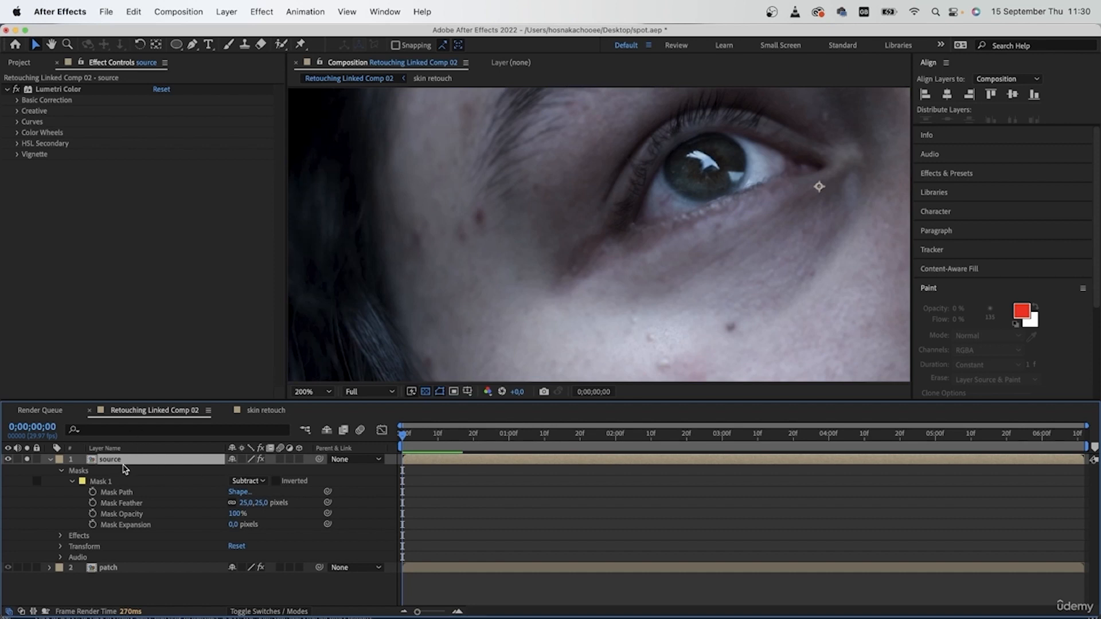
Draw a second small circular mask on the source layer around the dark spot on the temple beside the eye
{"action": "left_click", "coordinate": [176, 45]}
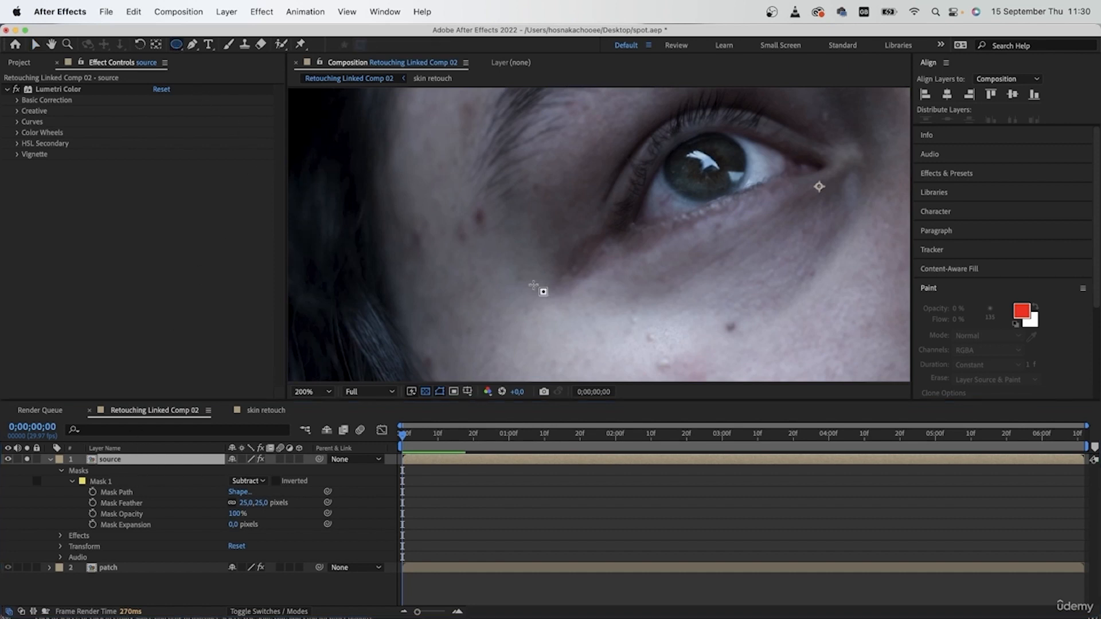
{"action": "mouse_move", "coordinate": [465, 202]}
{"action": "left_mouse_down"}
{"action": "mouse_move", "coordinate": [496, 233]}
{"action": "mouse_move", "coordinate": [477, 232]}
{"action": "left_mouse_up"}
{"action": "key", "text": "v"}
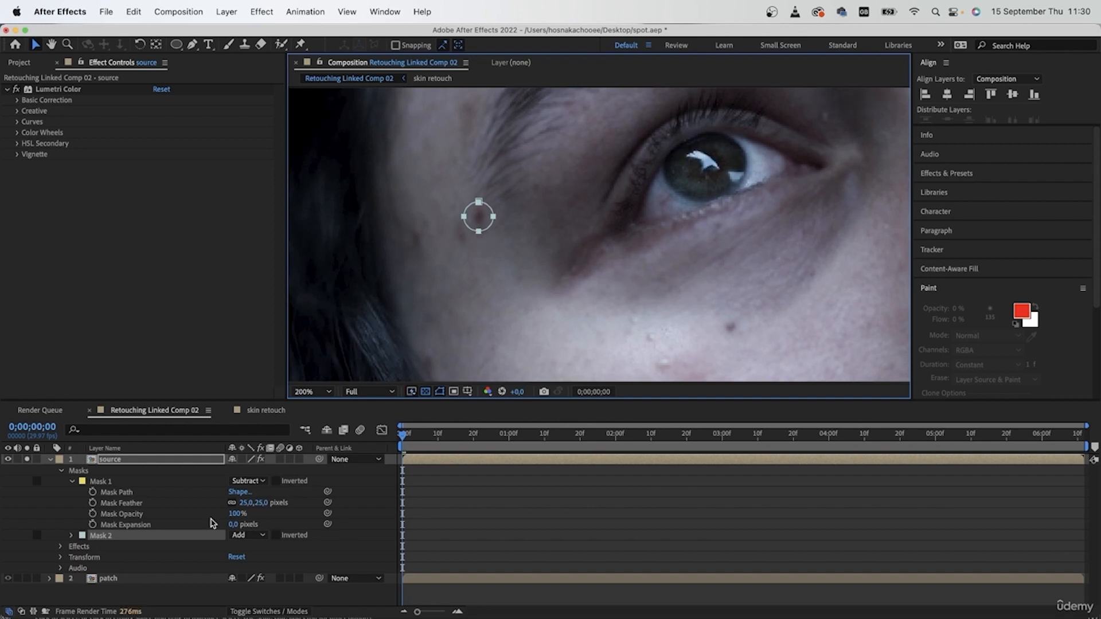
Set the temple spot mask's mode to Subtract and feather its edge
{"action": "left_click", "coordinate": [263, 538]}
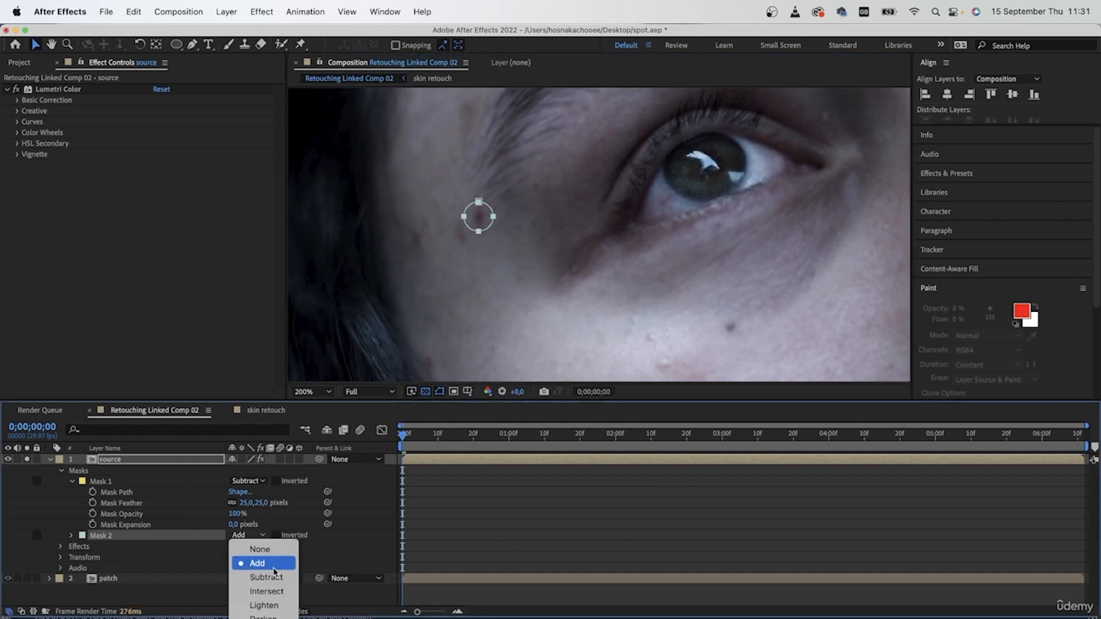
{"action": "left_click", "coordinate": [273, 577]}
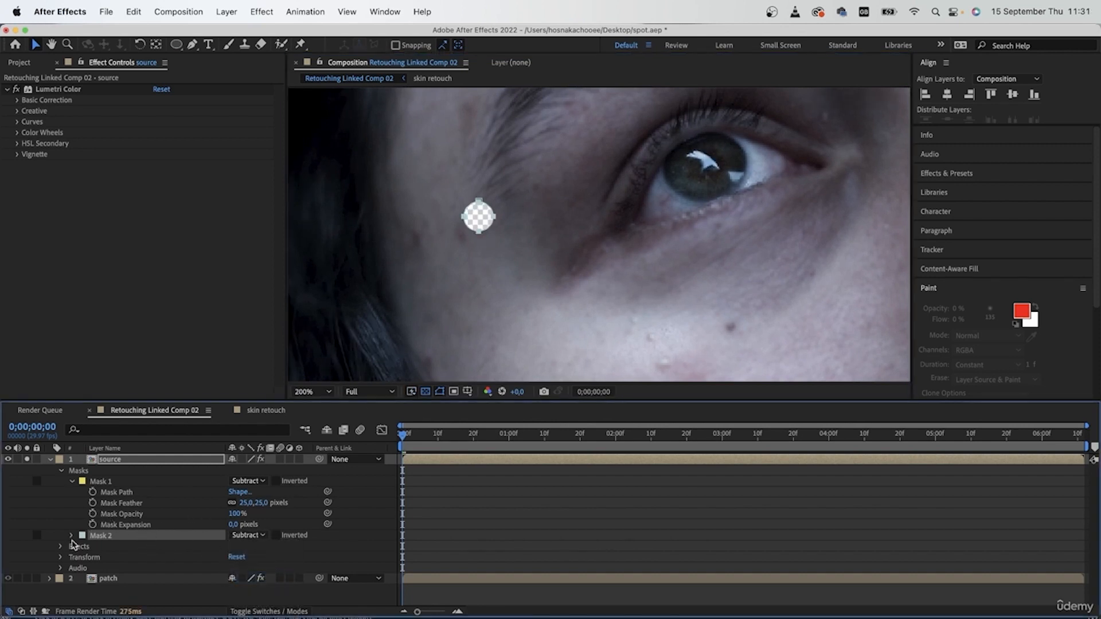
{"action": "left_click", "coordinate": [71, 535]}
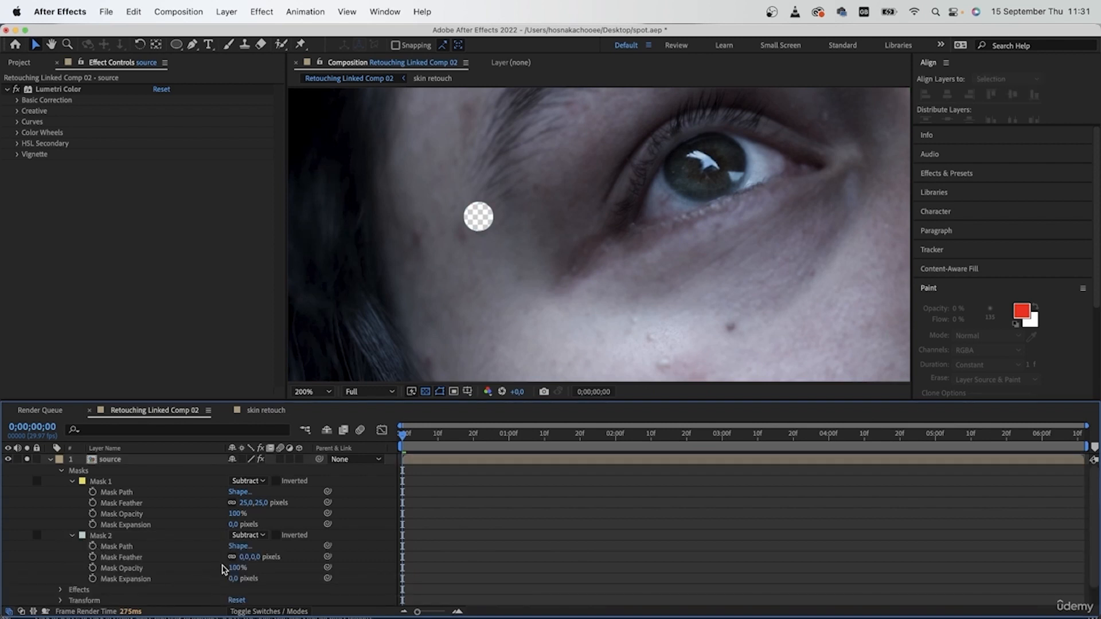
{"action": "left_click_drag", "start_coordinate": [245, 557], "coordinate": [259, 558]}
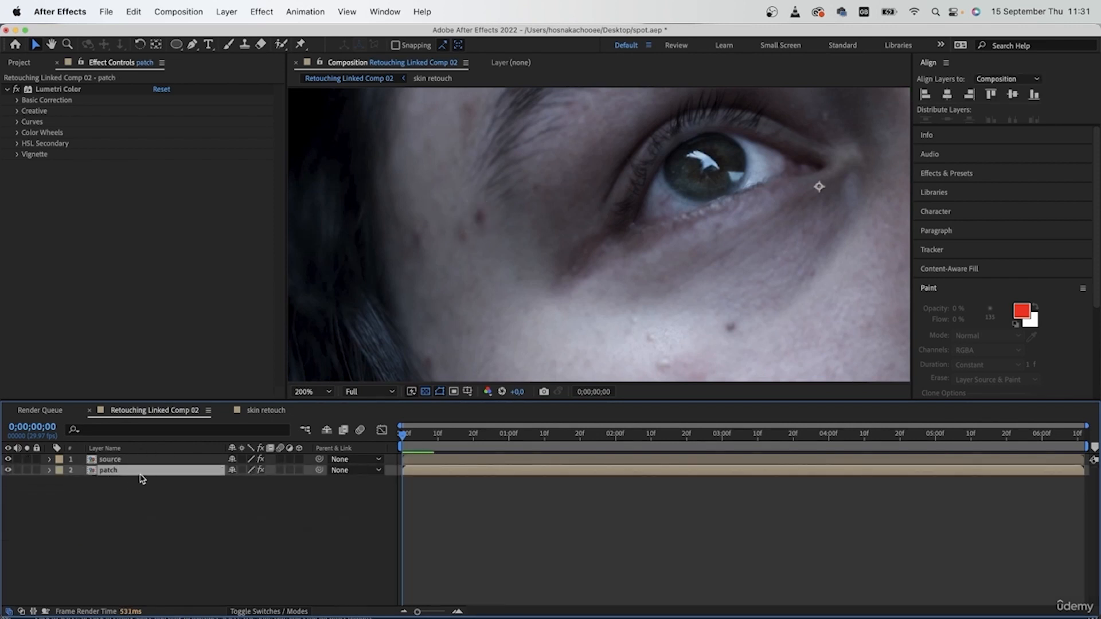
Shift the patch layer horizontally to position 1002, 540 to bring clean skin under the temple spot's hole
{"action": "key", "text": "p"}
{"action": "left_click_drag", "start_coordinate": [238, 481], "coordinate": [267, 481]}
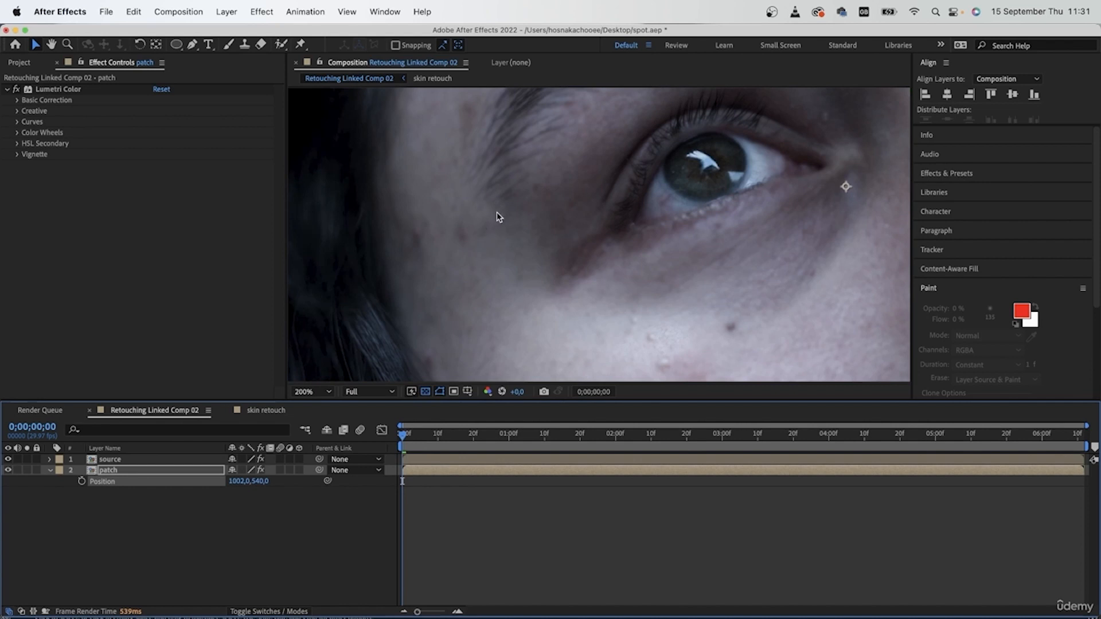
Solo and unsolo the patch layer to compare its shifted image, and check the temple mask outline on the source layer
{"action": "left_click", "coordinate": [27, 470]}
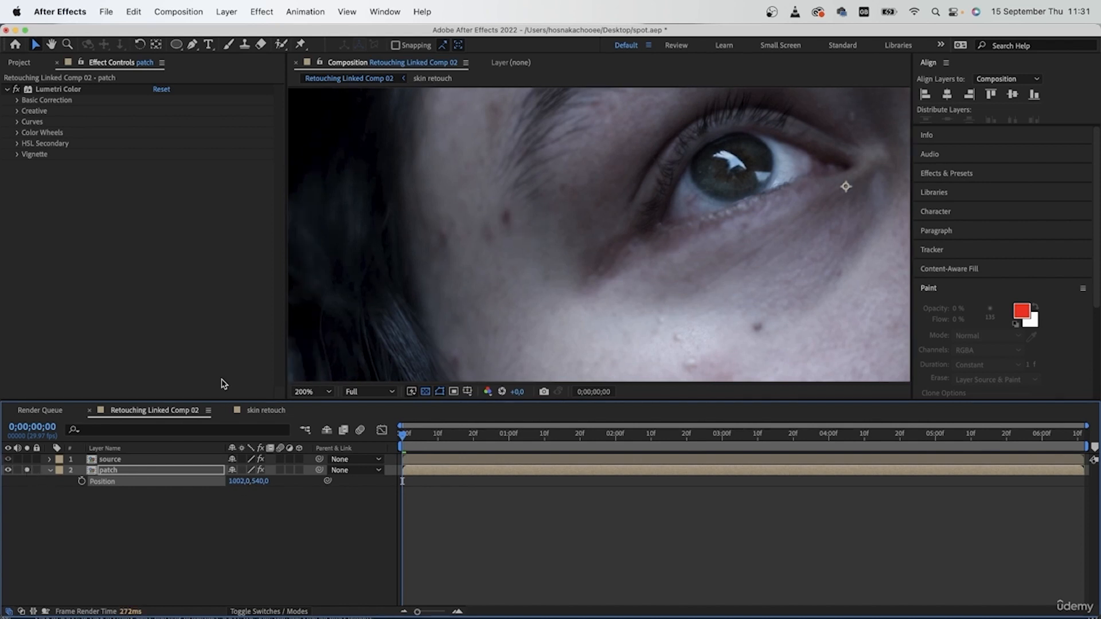
{"action": "left_click", "coordinate": [27, 470]}
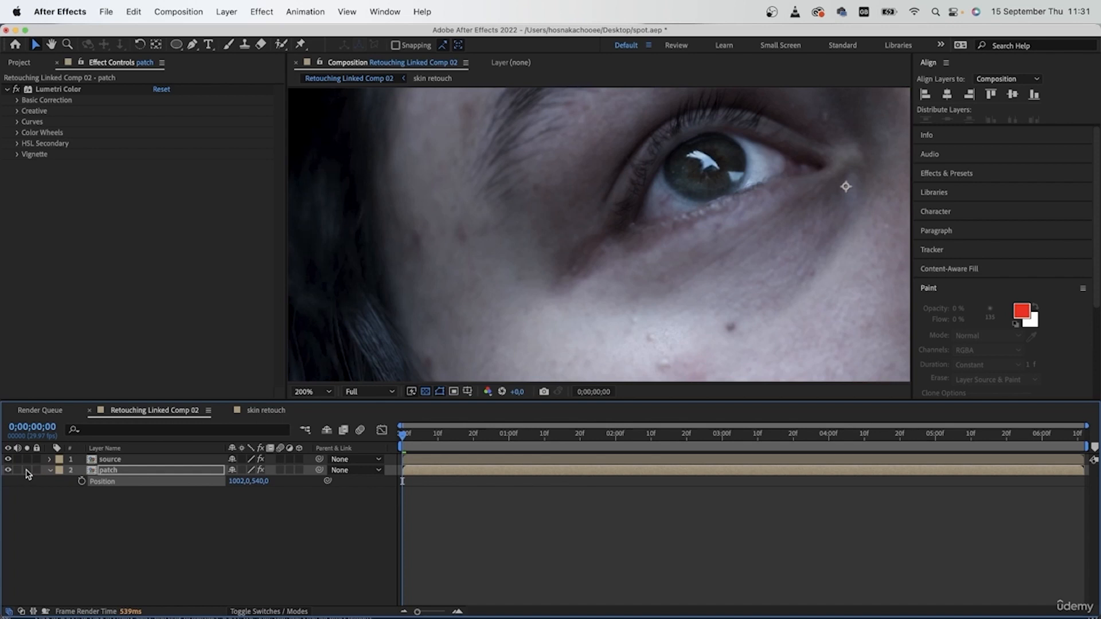
{"action": "left_click", "coordinate": [27, 471]}
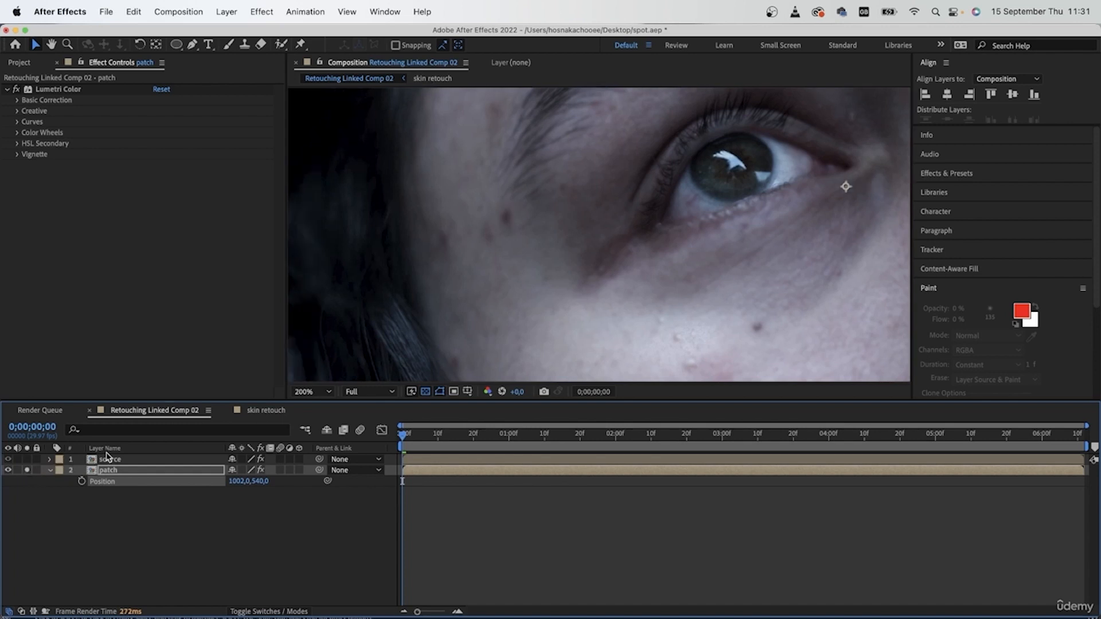
{"action": "left_click", "coordinate": [27, 471]}
{"action": "left_click", "coordinate": [132, 460]}
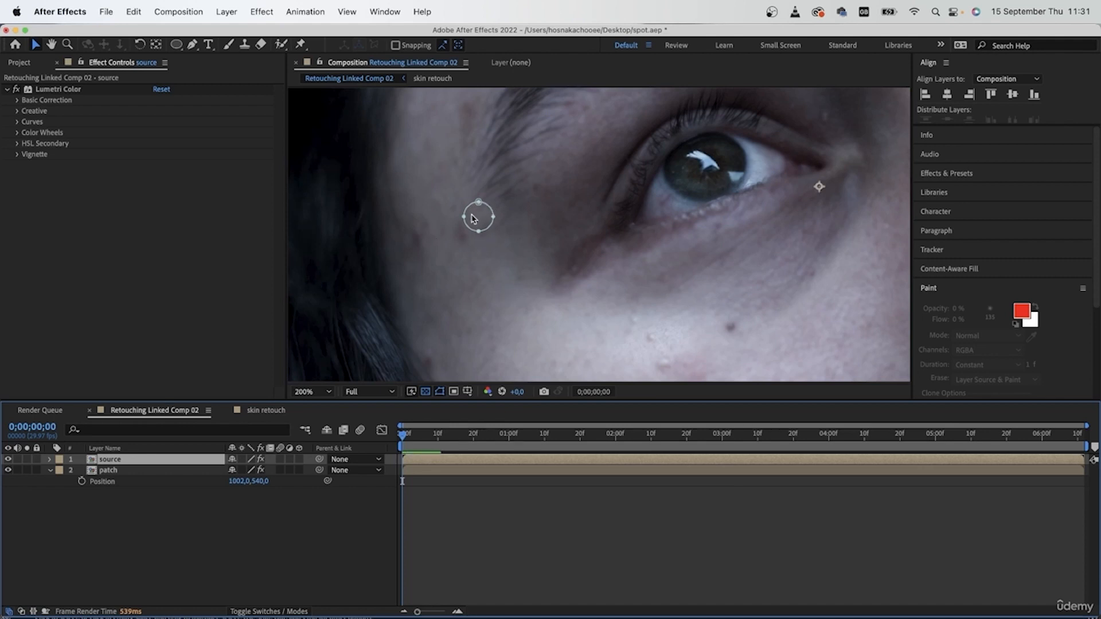
{"action": "left_click", "coordinate": [305, 508]}
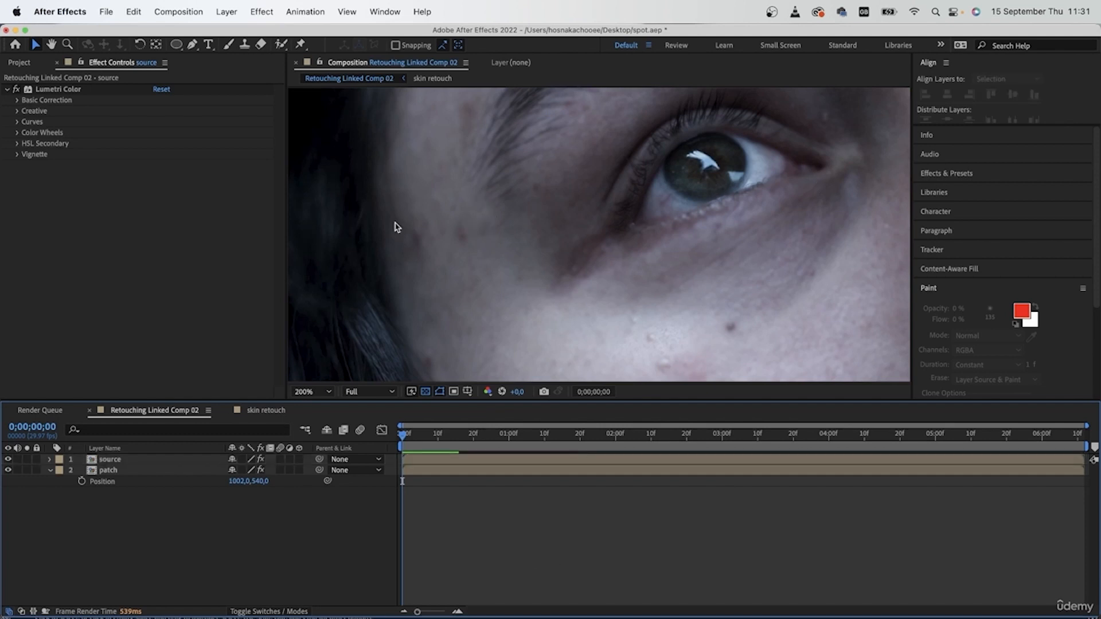
Refine the patch layer's position to 1036, 538 while checking the forehead, and toggle the source layer's visibility to compare
{"action": "key", "text": "space"}
{"action": "left_click_drag", "start_coordinate": [647, 91], "coordinate": [652, 226]}
{"action": "left_click", "coordinate": [154, 468]}
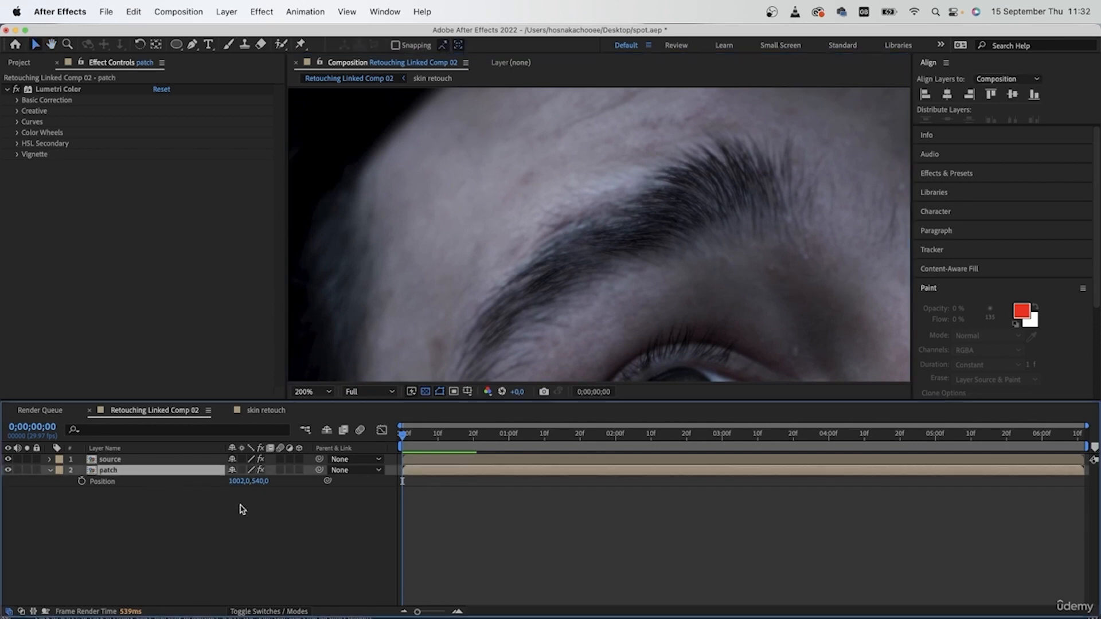
{"action": "mouse_move", "coordinate": [236, 481]}
{"action": "left_mouse_down"}
{"action": "mouse_move", "coordinate": [262, 481]}
{"action": "mouse_move", "coordinate": [221, 483]}
{"action": "mouse_move", "coordinate": [261, 482]}
{"action": "mouse_move", "coordinate": [244, 481]}
{"action": "left_mouse_up"}
{"action": "key", "text": "h"}
{"action": "left_click_drag", "start_coordinate": [556, 331], "coordinate": [487, 236]}
{"action": "key", "text": "v"}
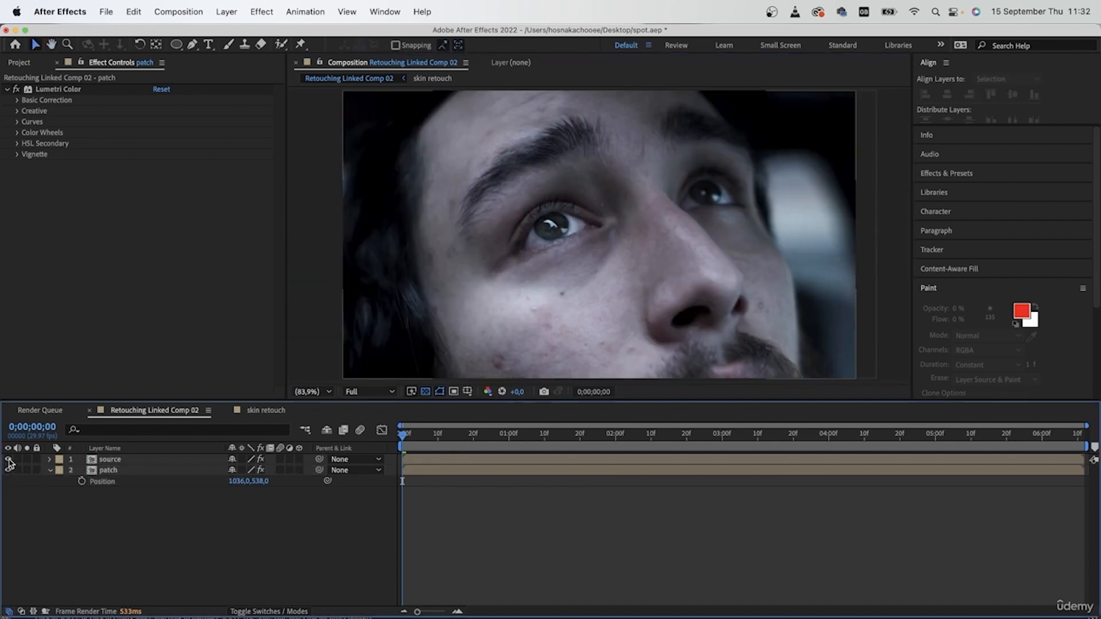
{"action": "left_click", "coordinate": [9, 460]}
{"action": "left_click", "coordinate": [9, 460]}
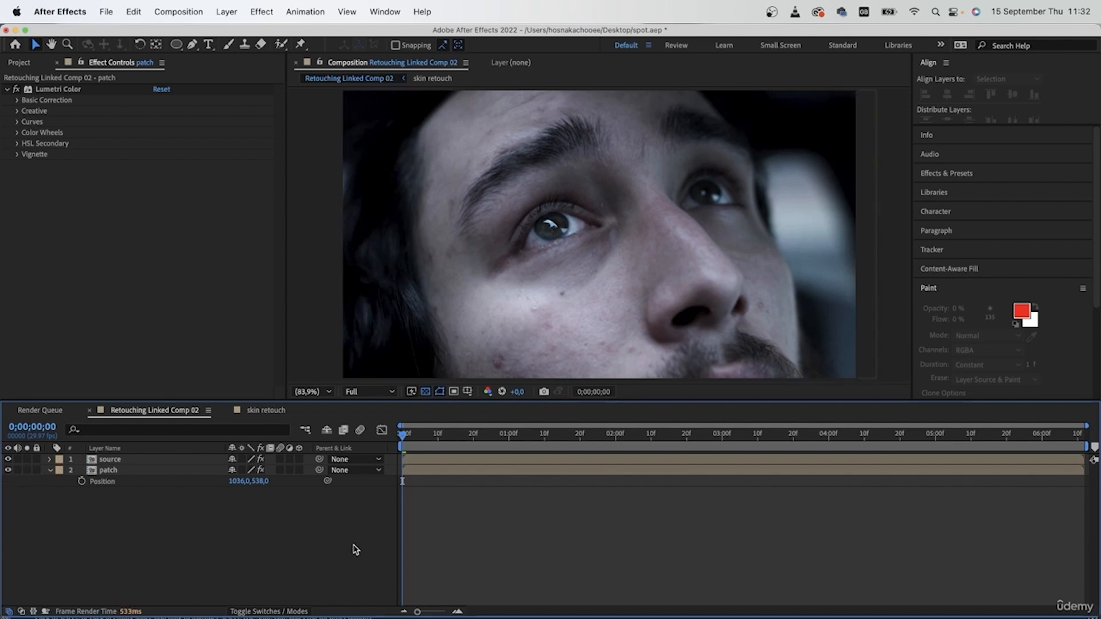
Track both source layer masks forward through the clip using the Position, Scale & Rotation method
{"action": "left_click", "coordinate": [162, 459]}
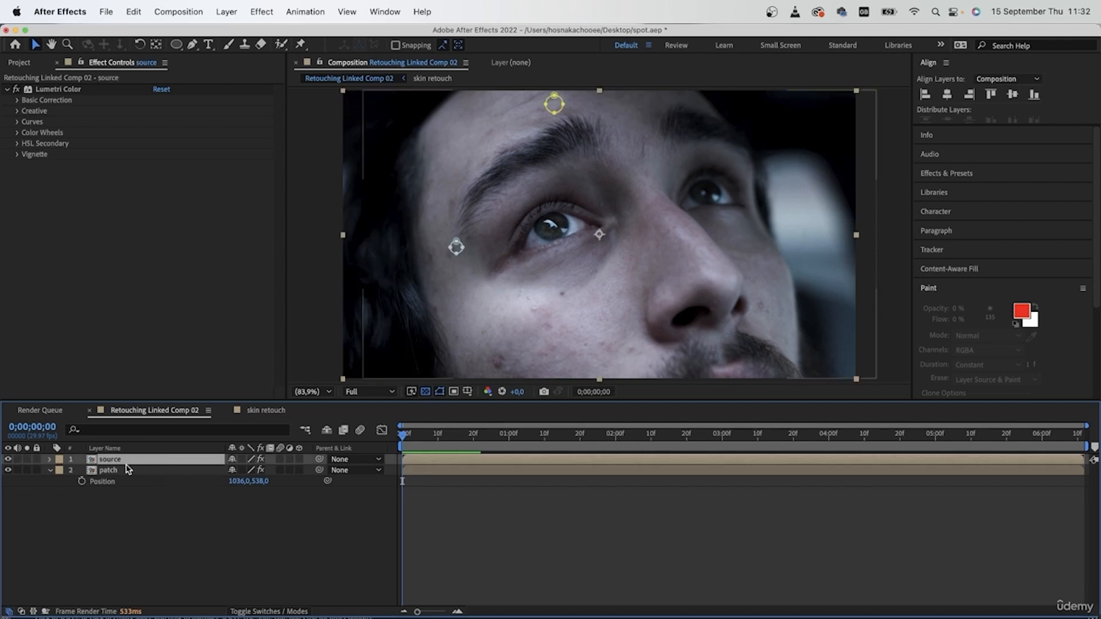
{"action": "key", "text": "m"}
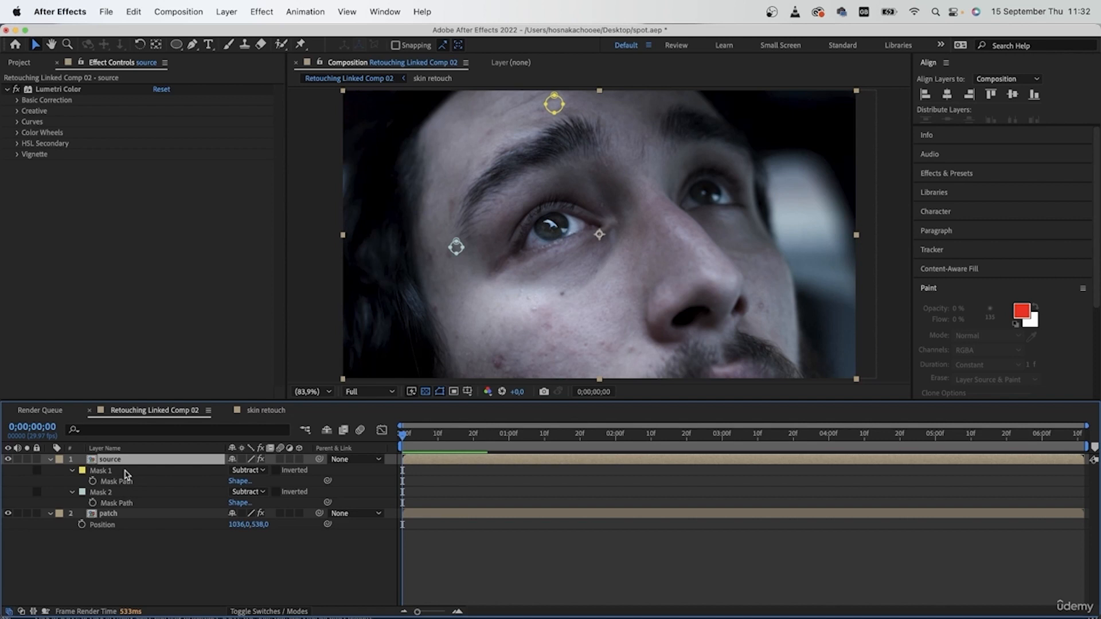
{"action": "left_click", "coordinate": [127, 470]}
{"action": "left_click", "coordinate": [118, 493], "text": "shift"}
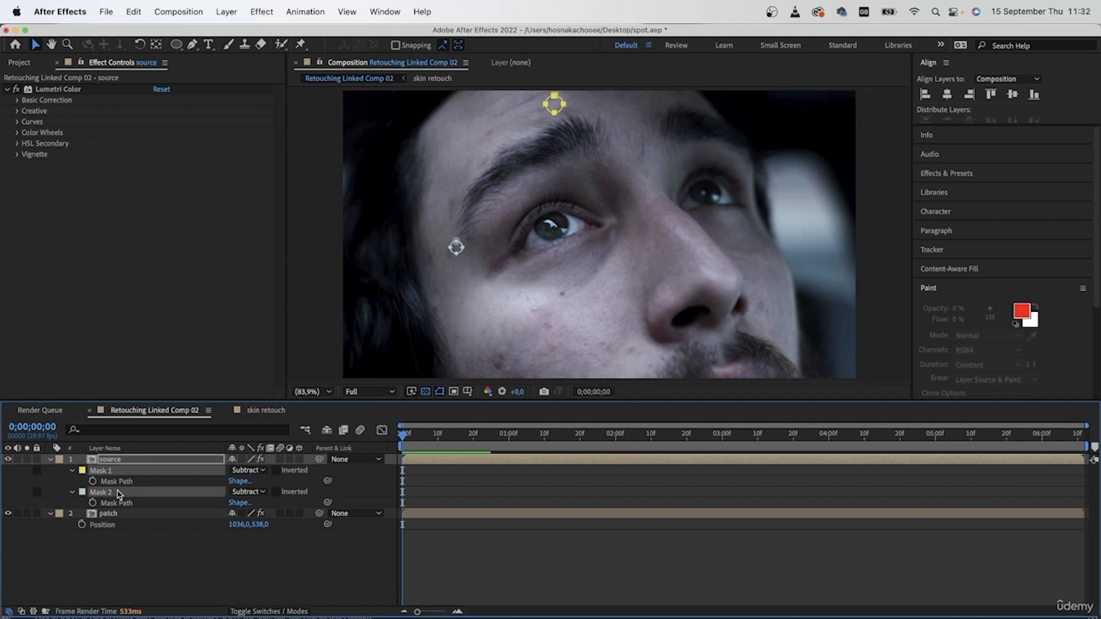
{"action": "left_click", "coordinate": [140, 508]}
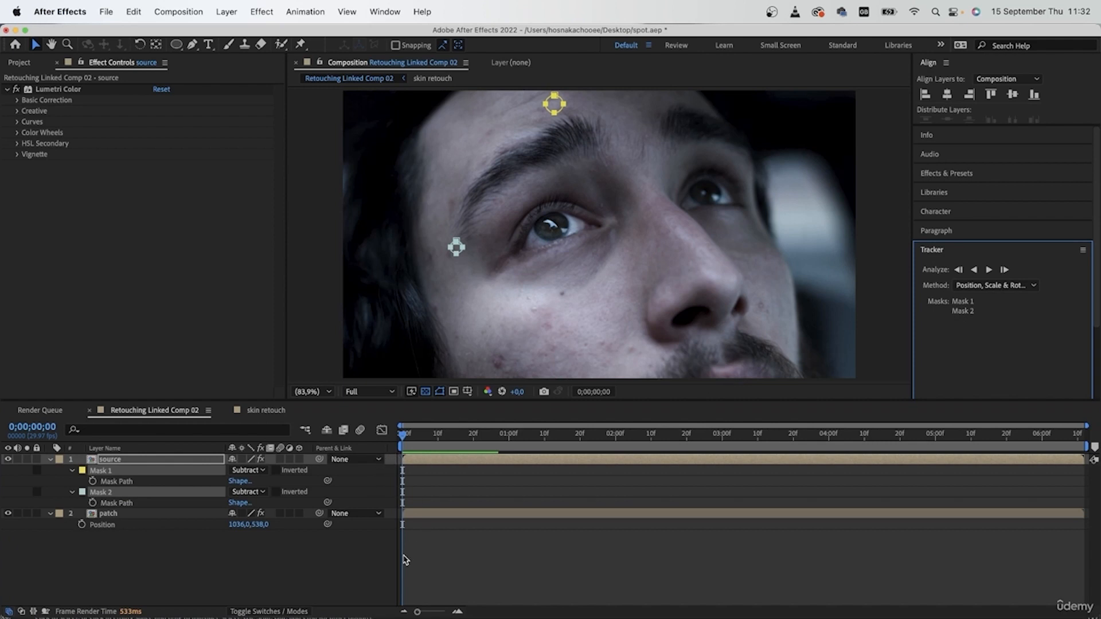
{"action": "left_click", "coordinate": [1019, 286]}
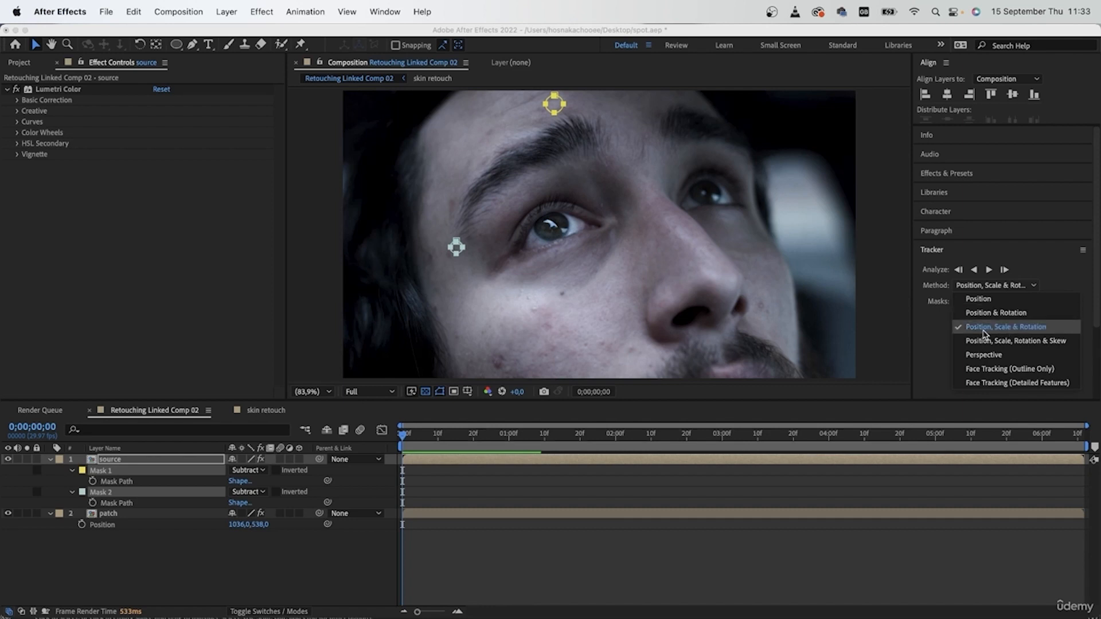
{"action": "left_click", "coordinate": [1026, 328]}
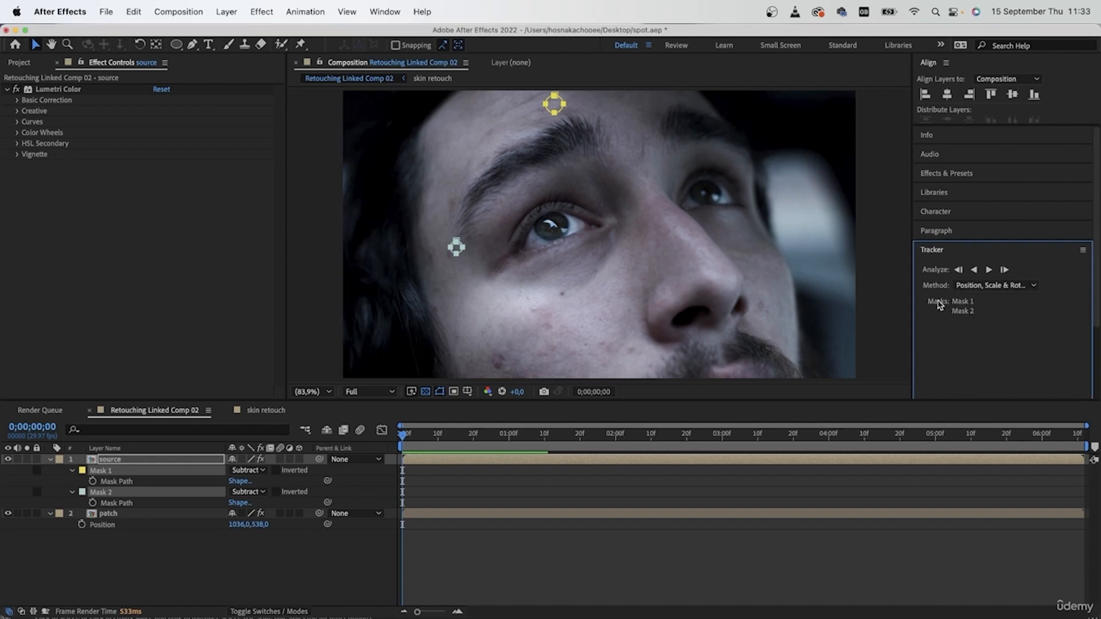
{"action": "left_click", "coordinate": [989, 271]}
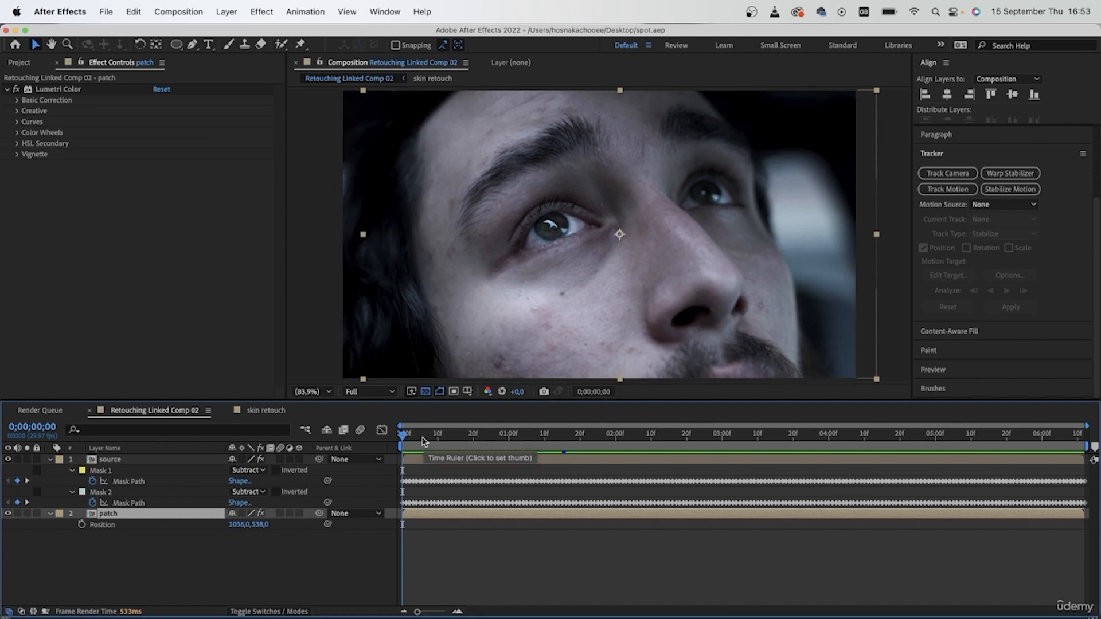
Scrub from the start to about 0;00;02;06 to check how the tracked masks cover the spots
{"action": "left_click", "coordinate": [111, 494]}
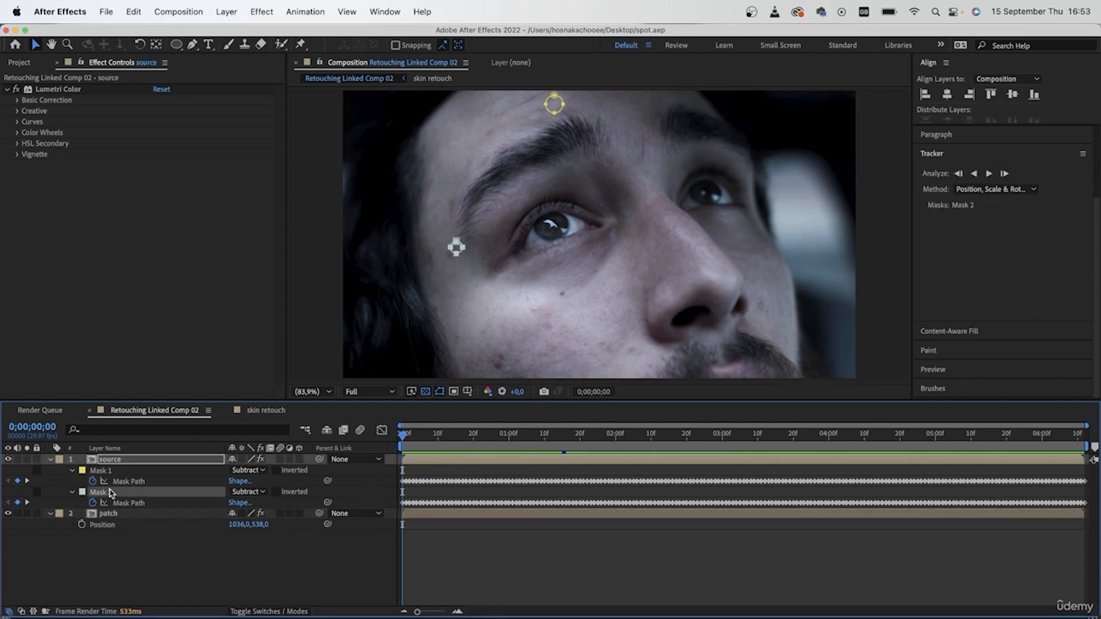
{"action": "left_click", "coordinate": [450, 532]}
{"action": "left_click", "coordinate": [459, 452]}
{"action": "left_click_drag", "start_coordinate": [459, 453], "coordinate": [640, 470]}
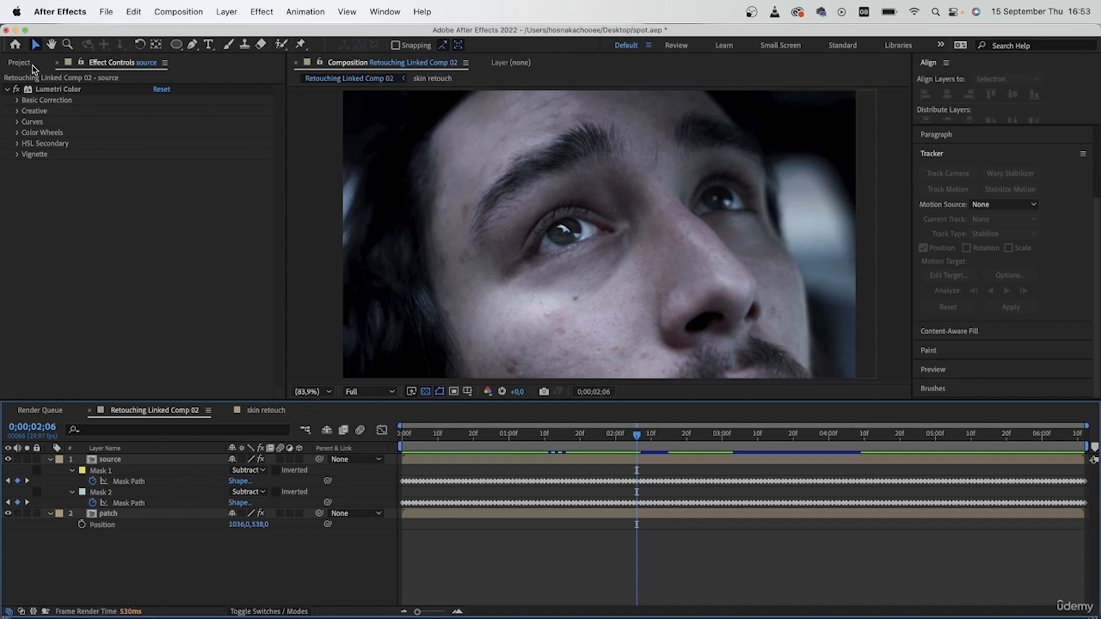
Add the original clip production ID_4888198.mp4 beneath the patch layer and solo it briefly to compare with the retouch
{"action": "left_click", "coordinate": [31, 65]}
{"action": "left_click", "coordinate": [49, 191]}
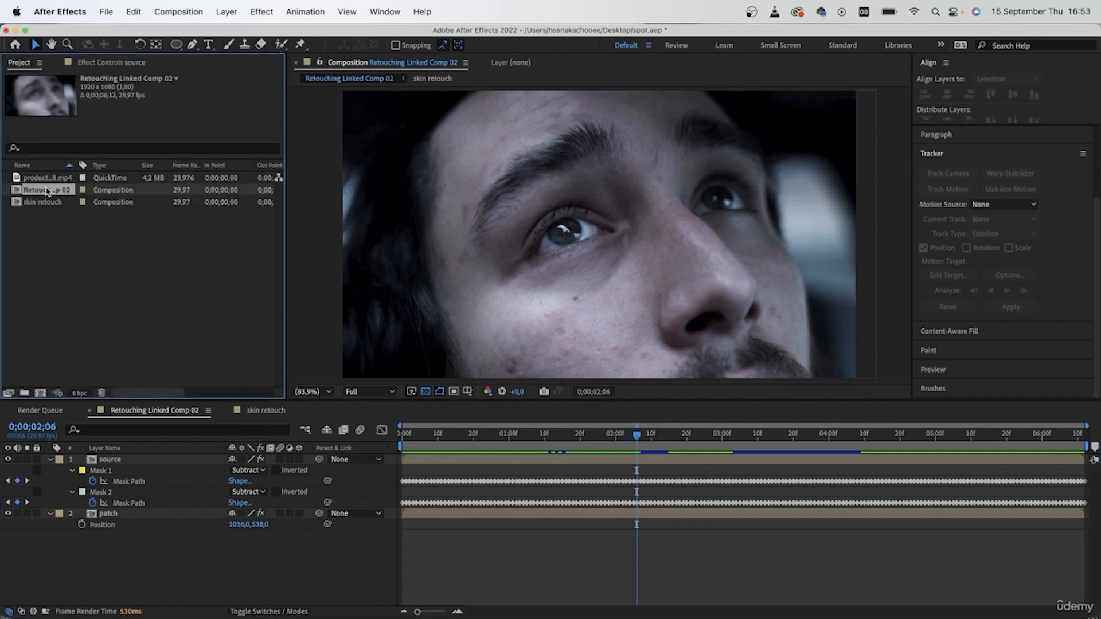
{"action": "left_click", "coordinate": [48, 180]}
{"action": "left_click_drag", "start_coordinate": [48, 184], "coordinate": [120, 560]}
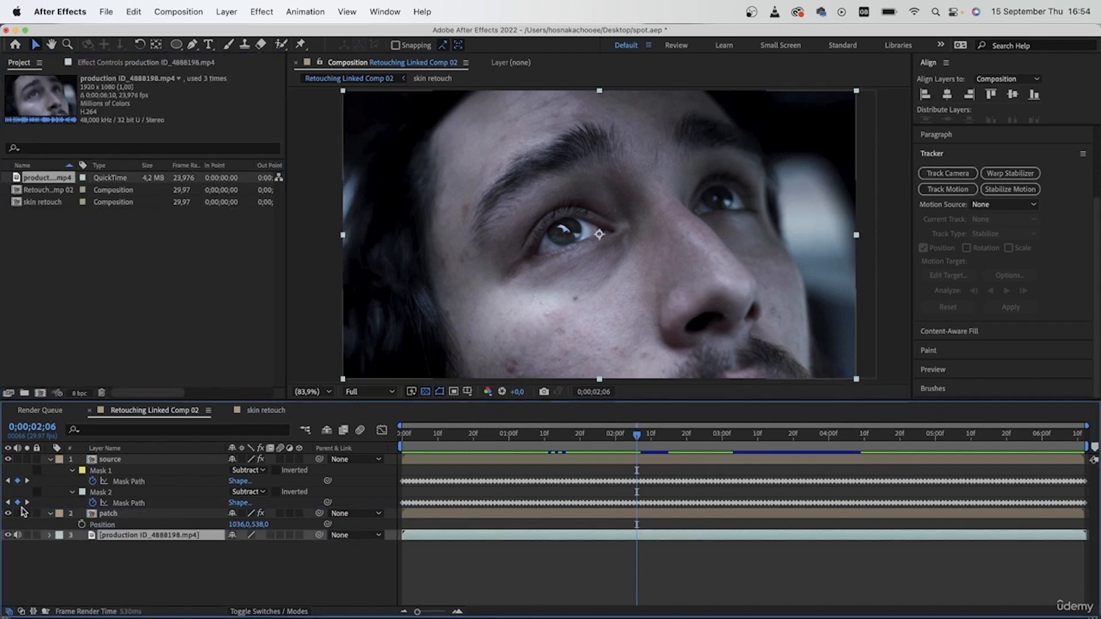
{"action": "left_click", "coordinate": [27, 535]}
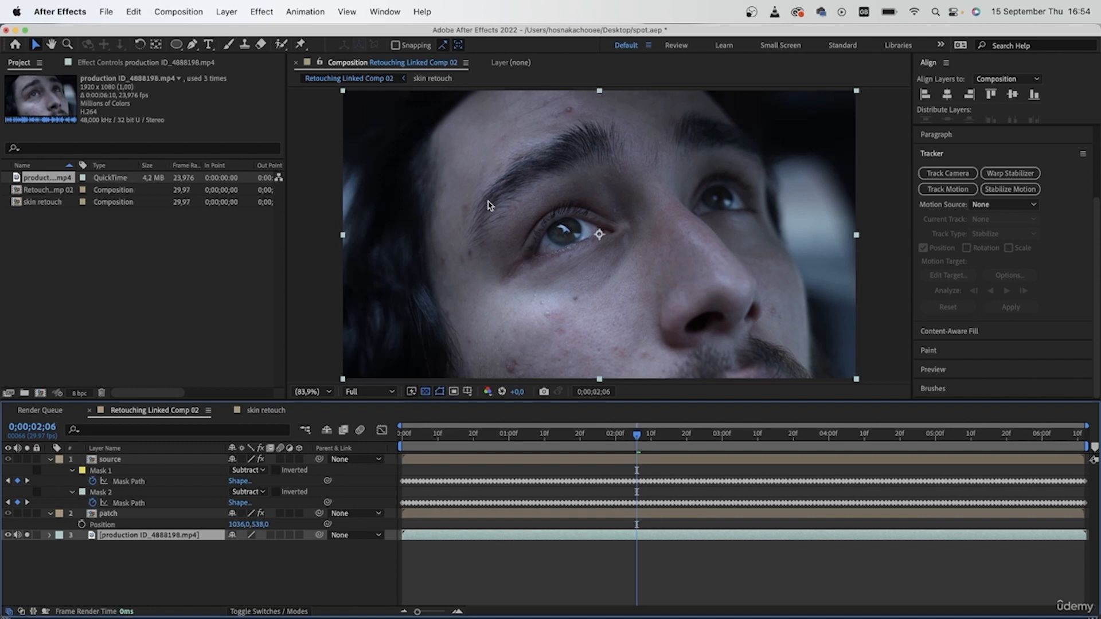
{"action": "left_click", "coordinate": [27, 535]}
Scrub the first second with the patch layer selected to check its coverage of the spots
{"action": "left_click", "coordinate": [81, 512]}
{"action": "key", "text": "Home"}
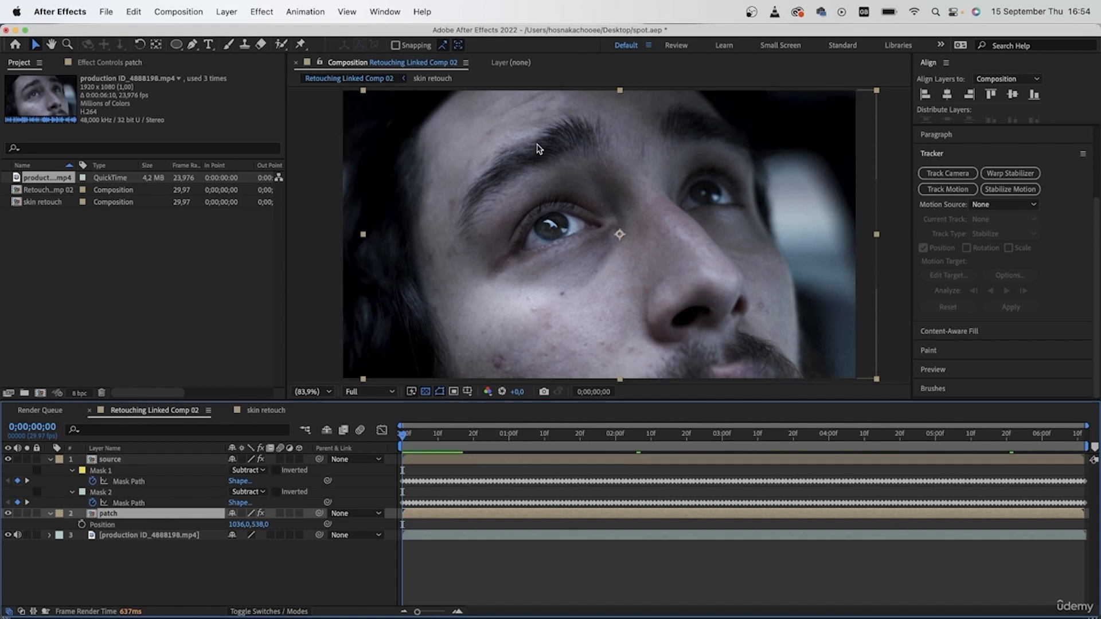
{"action": "left_click_drag", "start_coordinate": [432, 438], "coordinate": [360, 462]}
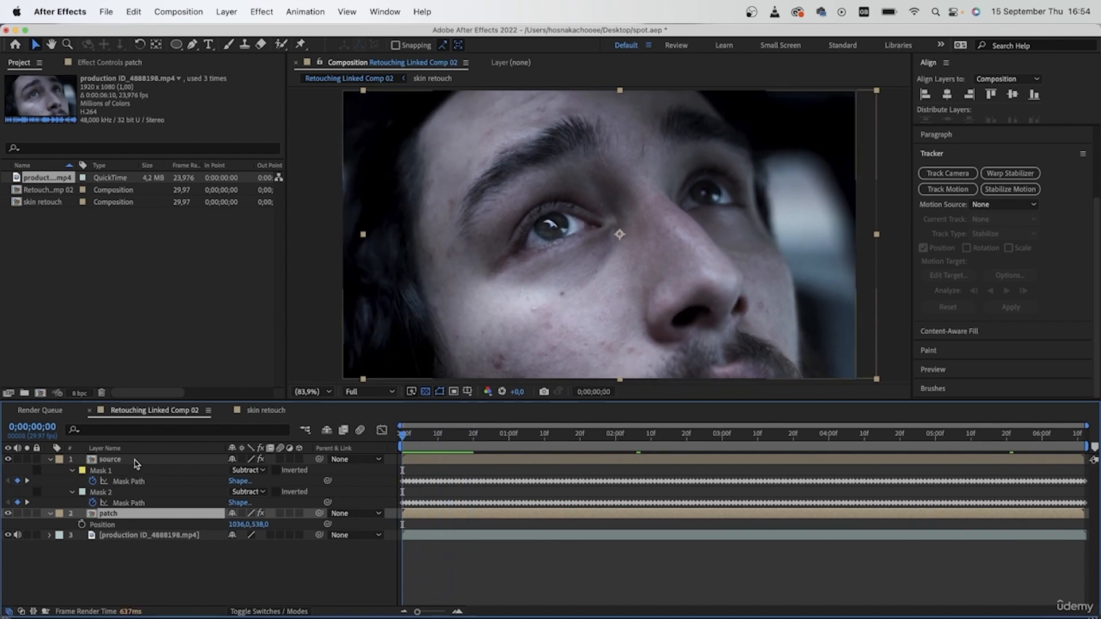
{"action": "left_click_drag", "start_coordinate": [456, 440], "coordinate": [502, 439]}
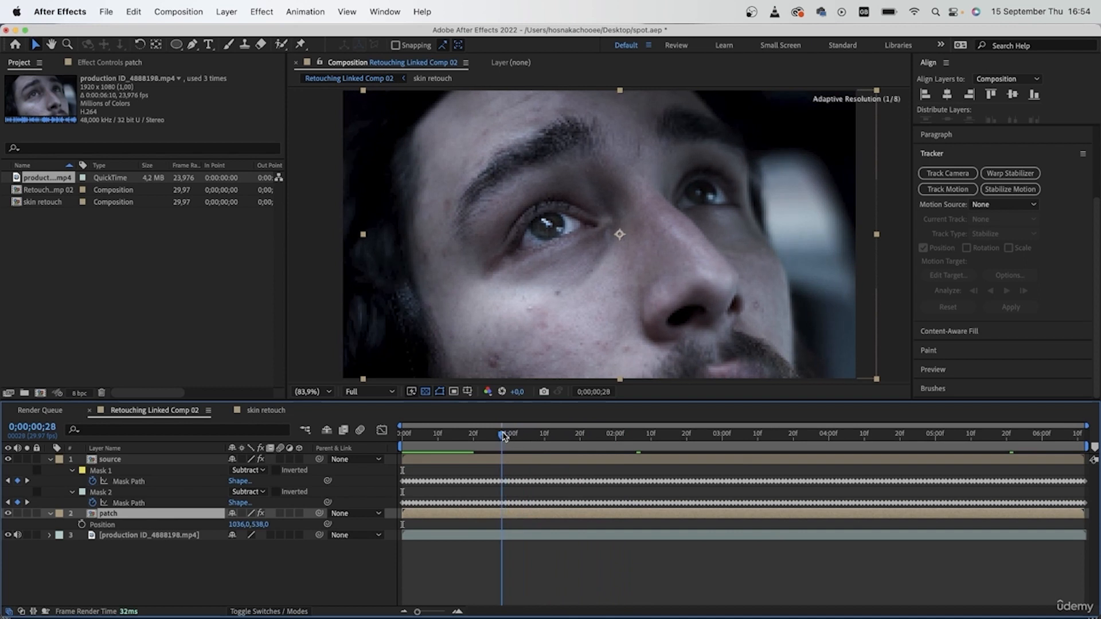
{"action": "left_click", "coordinate": [582, 545]}
{"action": "left_click", "coordinate": [112, 514]}
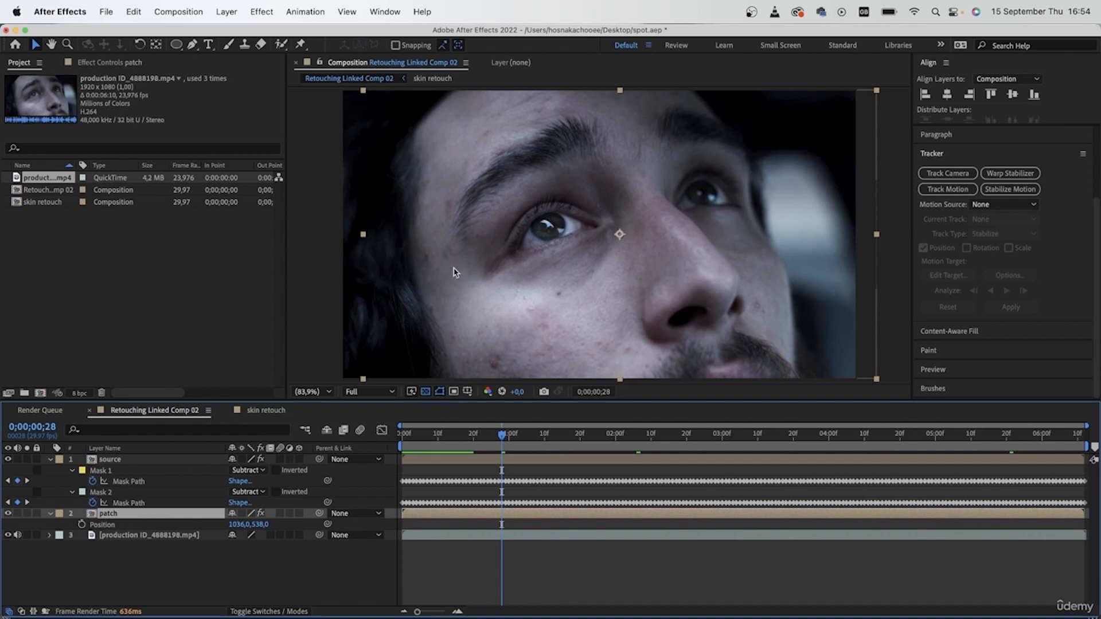
Keyframe the patch layer's position at the first frame, and move it to 1014.5, 533.2 at 0;00;01;12
{"action": "left_click", "coordinate": [498, 436]}
{"action": "left_click_drag", "start_coordinate": [499, 437], "coordinate": [402, 436]}
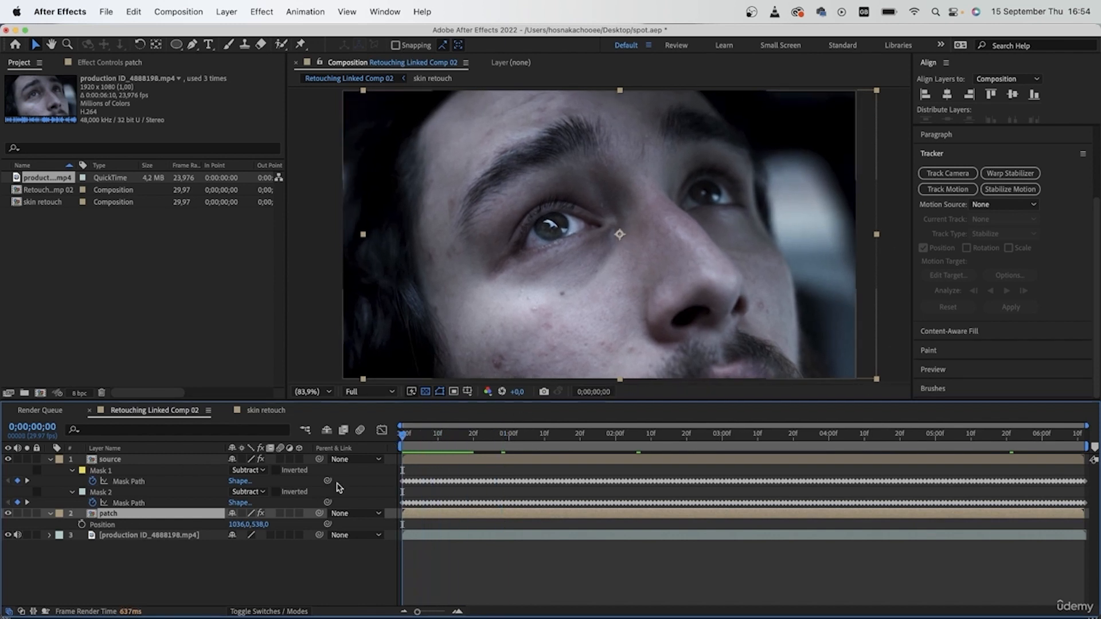
{"action": "left_click", "coordinate": [82, 524]}
{"action": "key", "text": "space"}
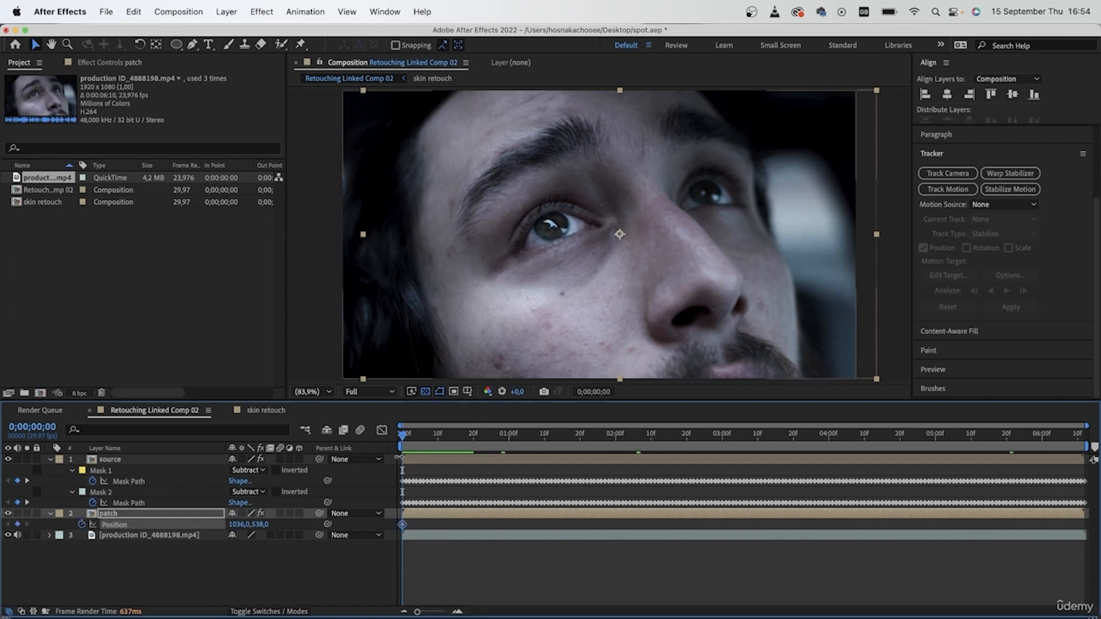
{"action": "left_click_drag", "start_coordinate": [625, 240], "coordinate": [620, 238]}
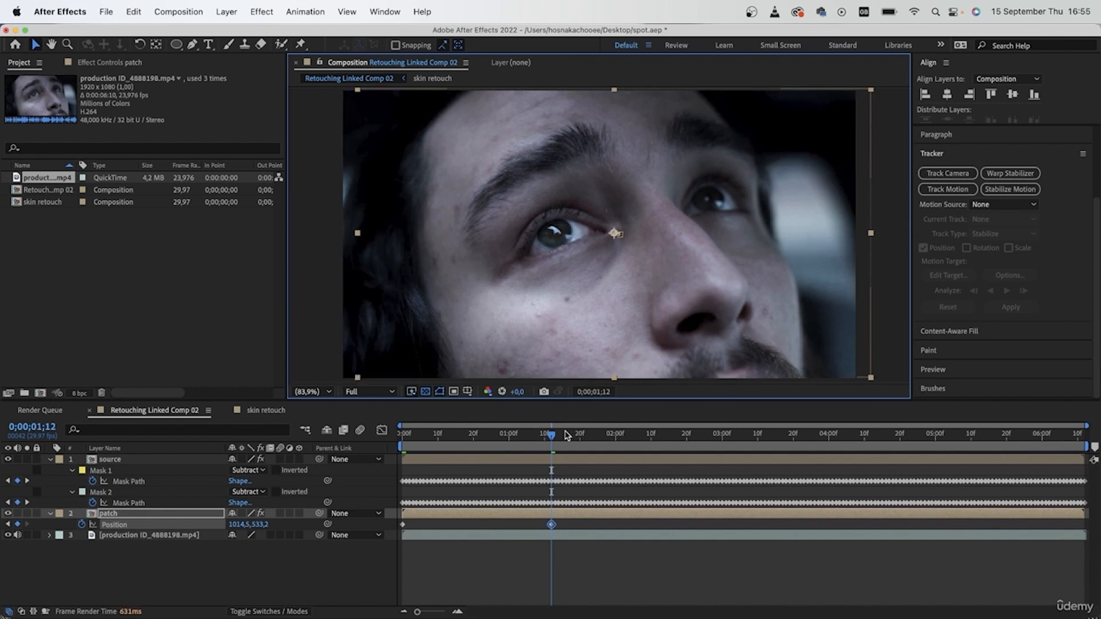
Scrub the rest of the clip to about 0;00;03;11 to check the retouched spots
{"action": "left_click", "coordinate": [661, 434]}
{"action": "left_click", "coordinate": [686, 571]}
{"action": "left_click_drag", "start_coordinate": [665, 435], "coordinate": [765, 413]}
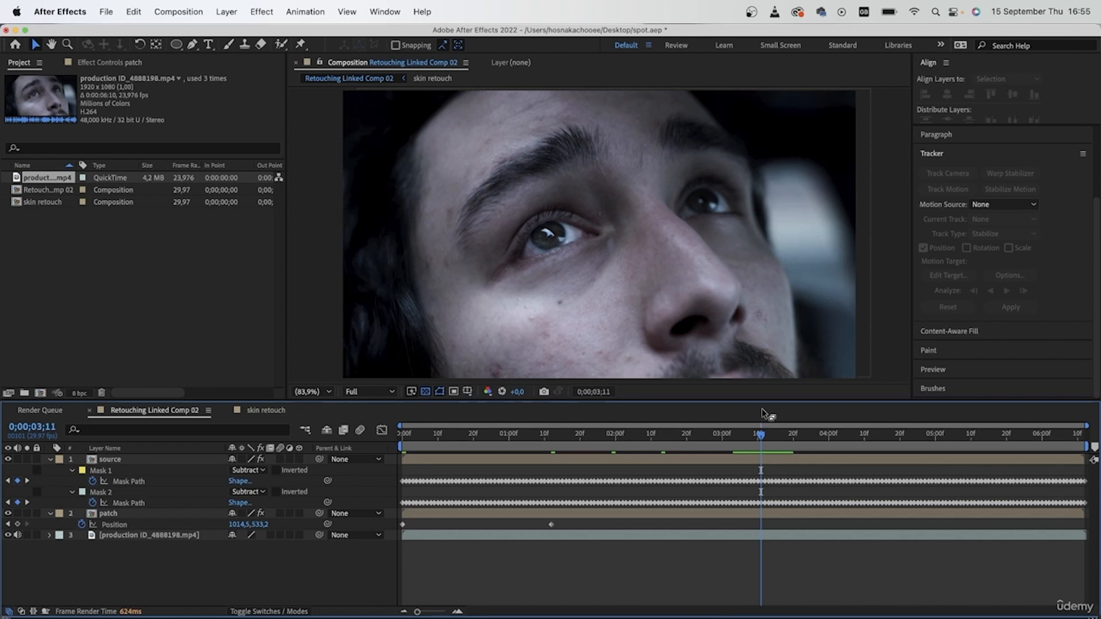
Save the After Effects project and switch to Premiere Pro
{"action": "key", "text": "super+s"}
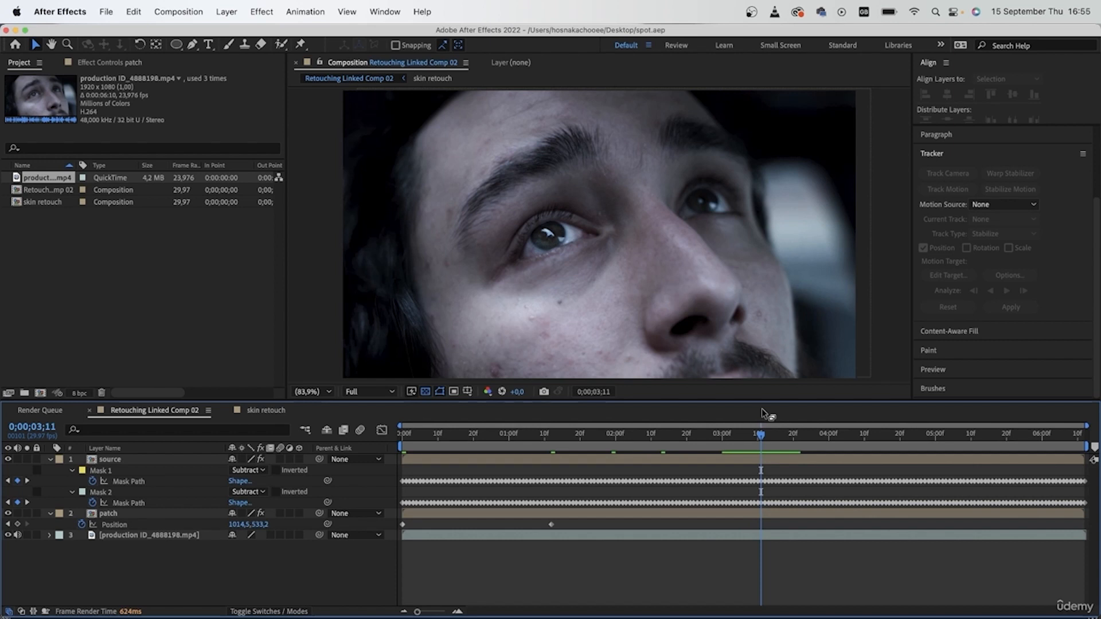
{"action": "key", "text": "super+Tab"}
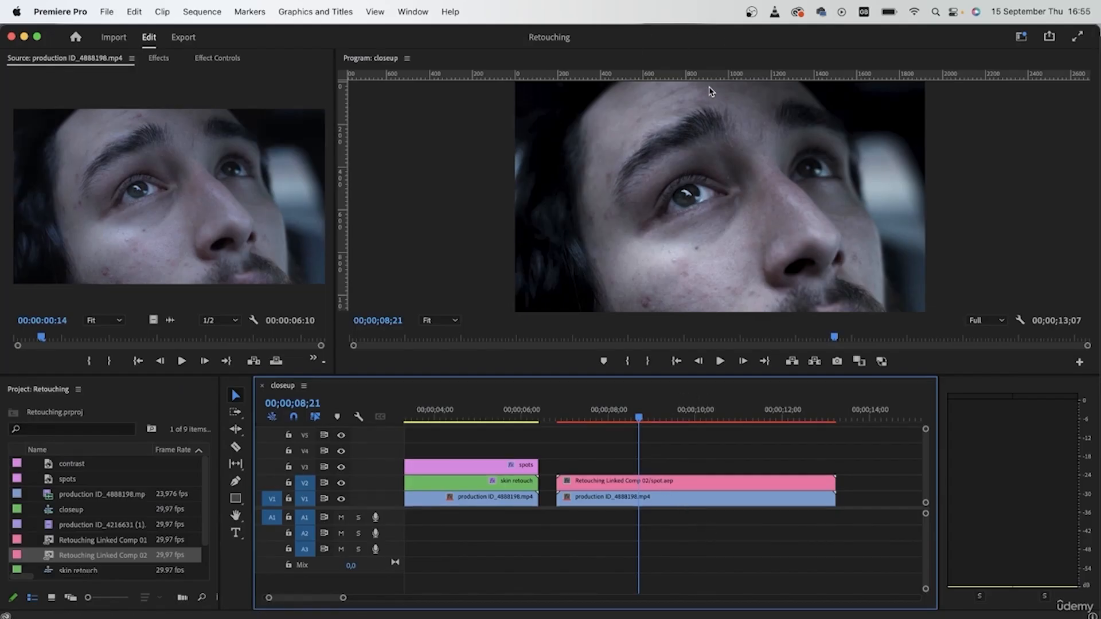
Compare the face retouching at several points across the two clips of the closeup sequence
{"action": "left_click", "coordinate": [498, 418]}
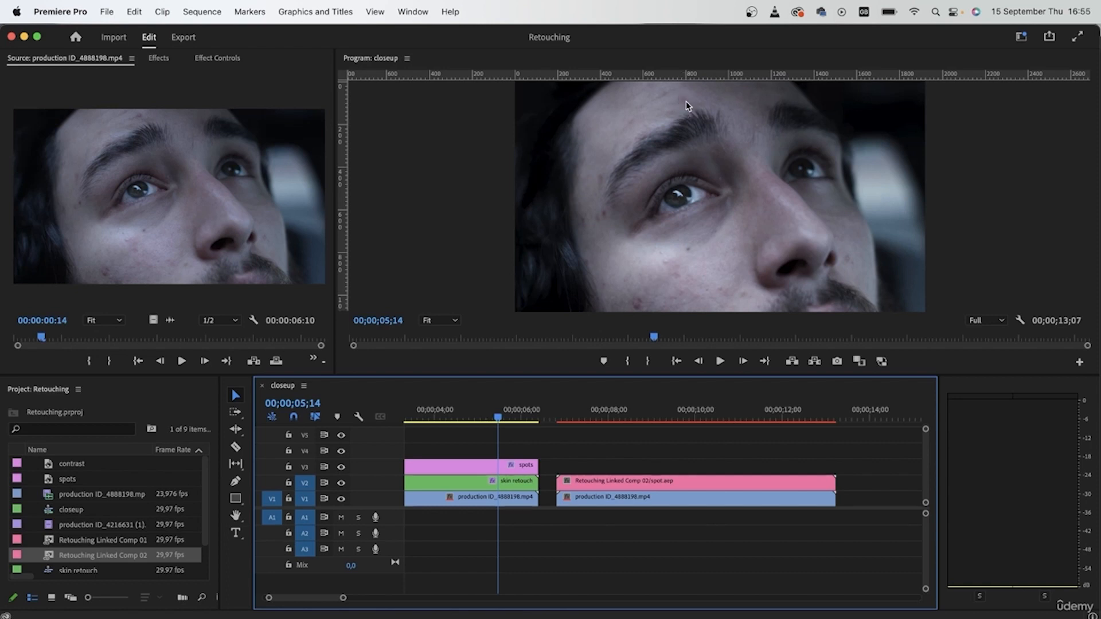
{"action": "left_click", "coordinate": [603, 414]}
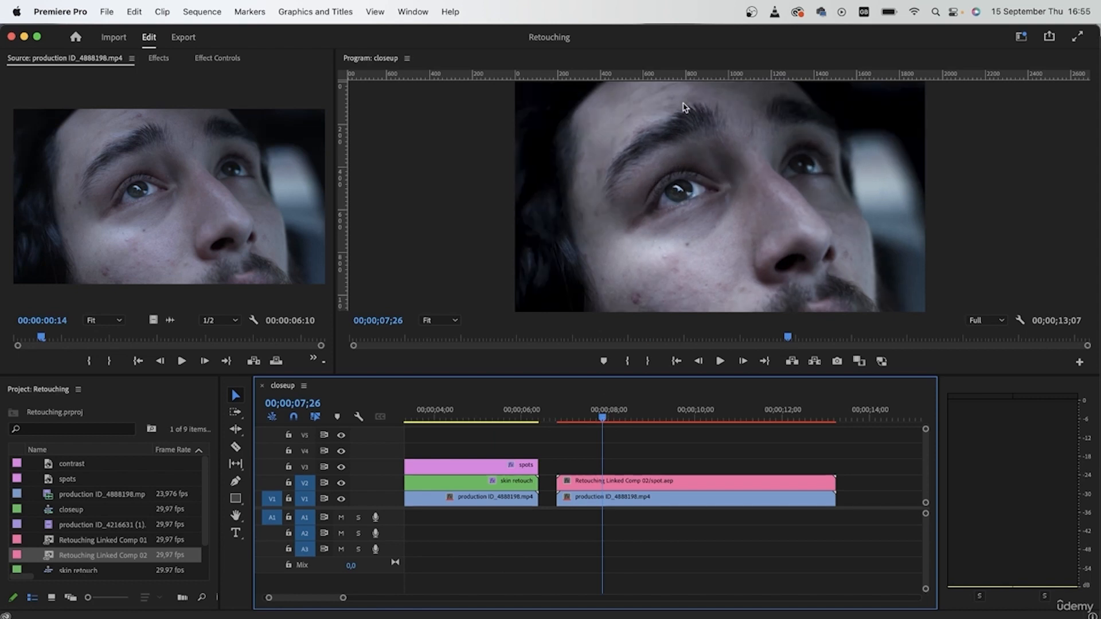
{"action": "left_click", "coordinate": [675, 413]}
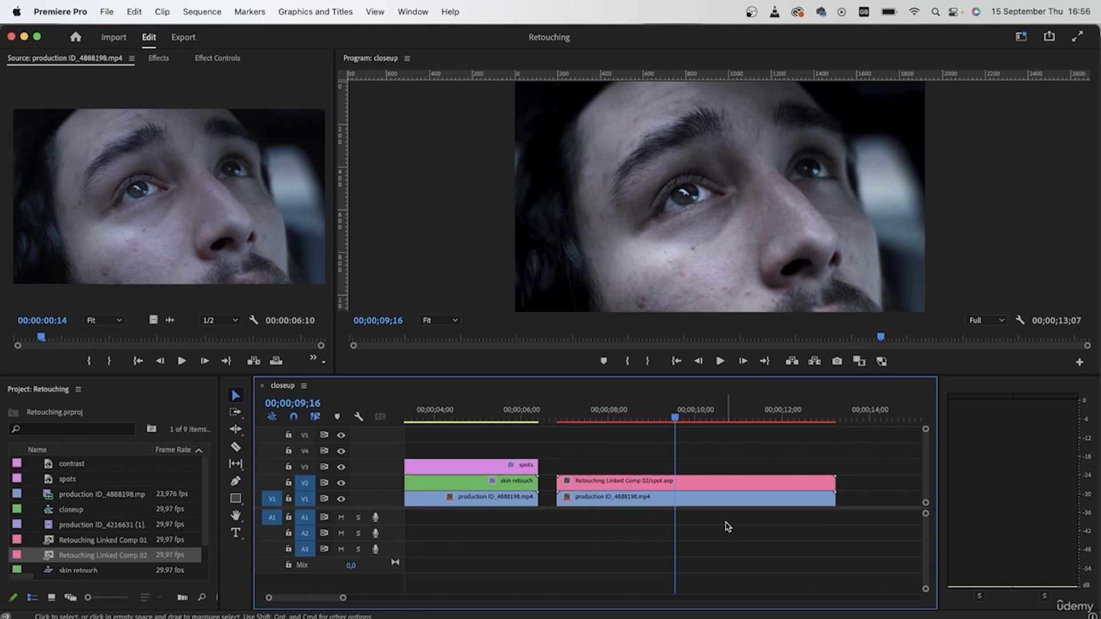
Duplicate the skin retouch and footage clips further along the sequence, and replace the upper copy with an After Effects composition
{"action": "key", "text": "minus"}
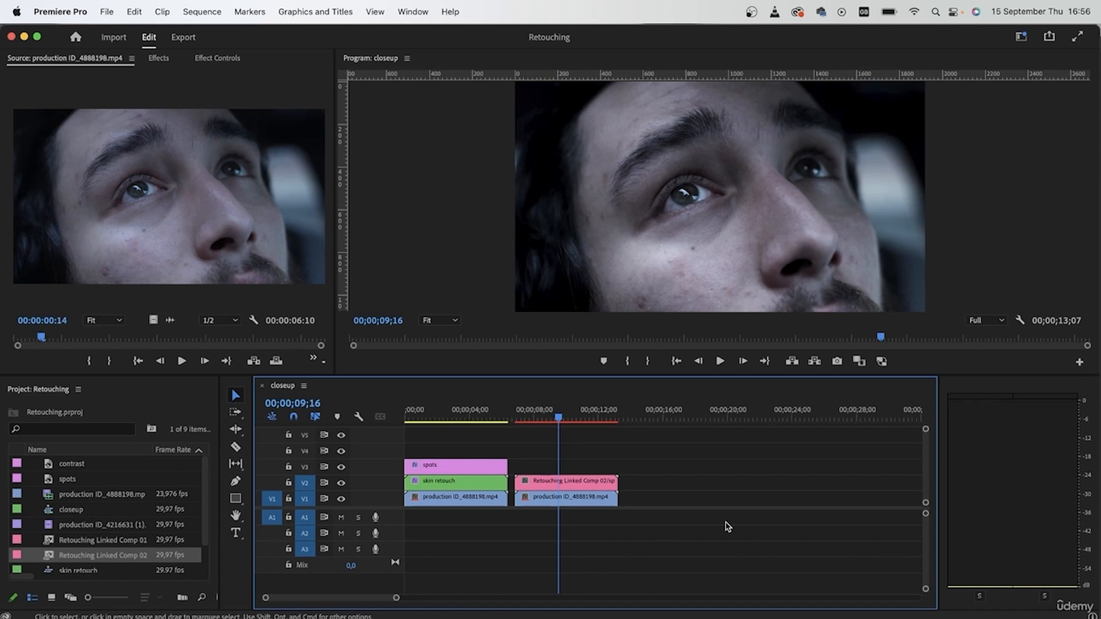
{"action": "mouse_move", "coordinate": [463, 563]}
{"action": "left_mouse_down"}
{"action": "mouse_move", "coordinate": [431, 456]}
{"action": "mouse_move", "coordinate": [435, 464]}
{"action": "left_mouse_up"}
{"action": "mouse_move", "coordinate": [471, 554]}
{"action": "left_mouse_down"}
{"action": "mouse_move", "coordinate": [431, 486]}
{"action": "mouse_move", "coordinate": [425, 501]}
{"action": "mouse_move", "coordinate": [692, 513]}
{"action": "mouse_move", "coordinate": [661, 507]}
{"action": "left_mouse_up"}
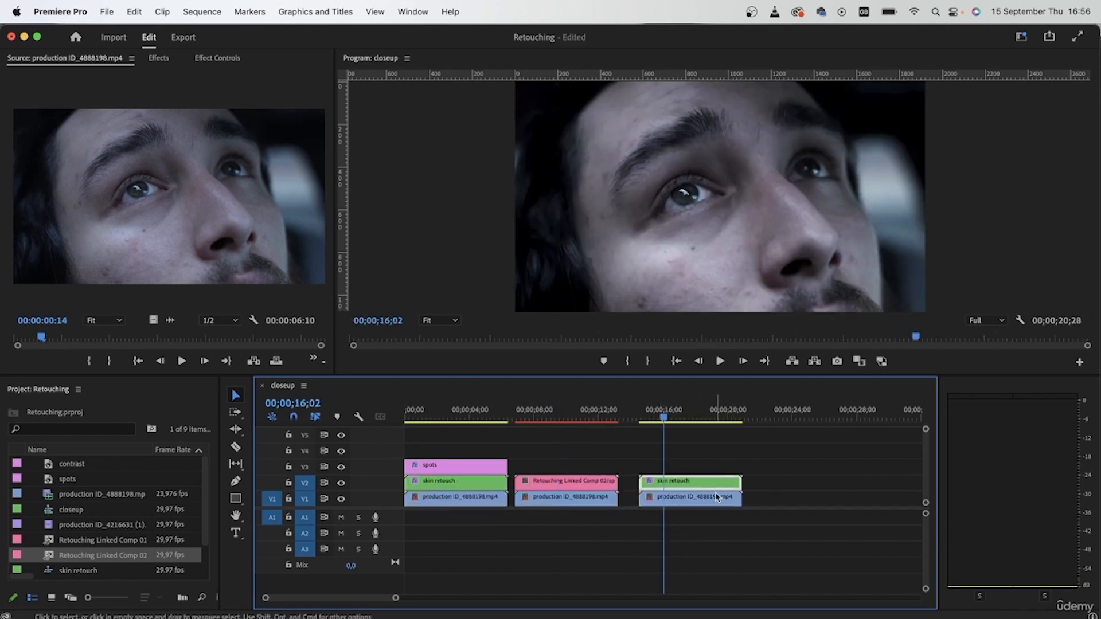
{"action": "right_click", "coordinate": [704, 484]}
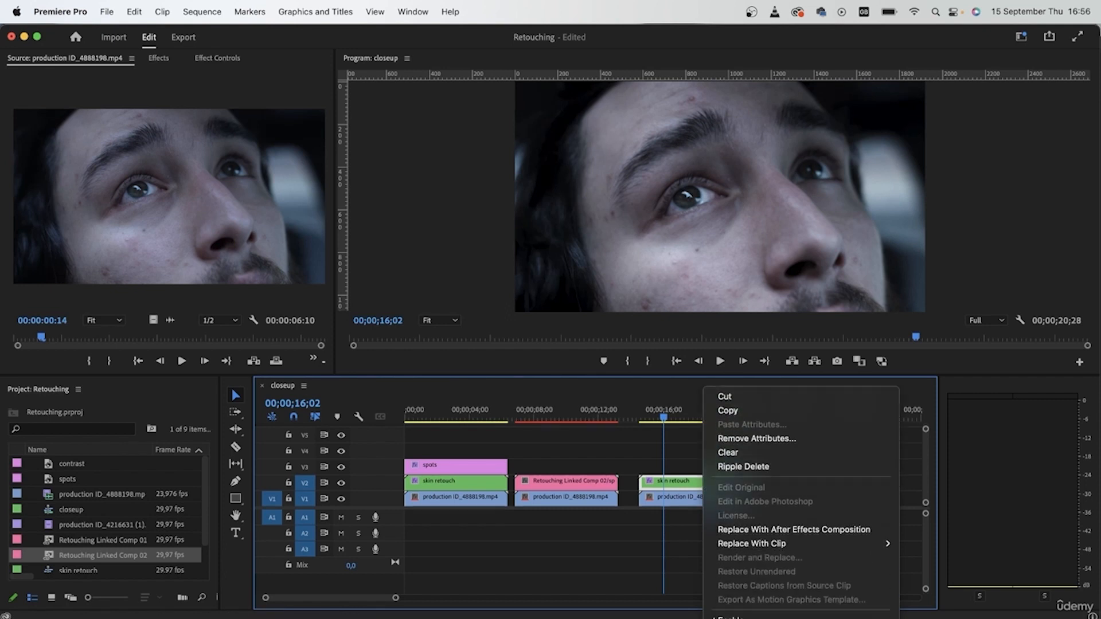
{"action": "left_click", "coordinate": [796, 531]}
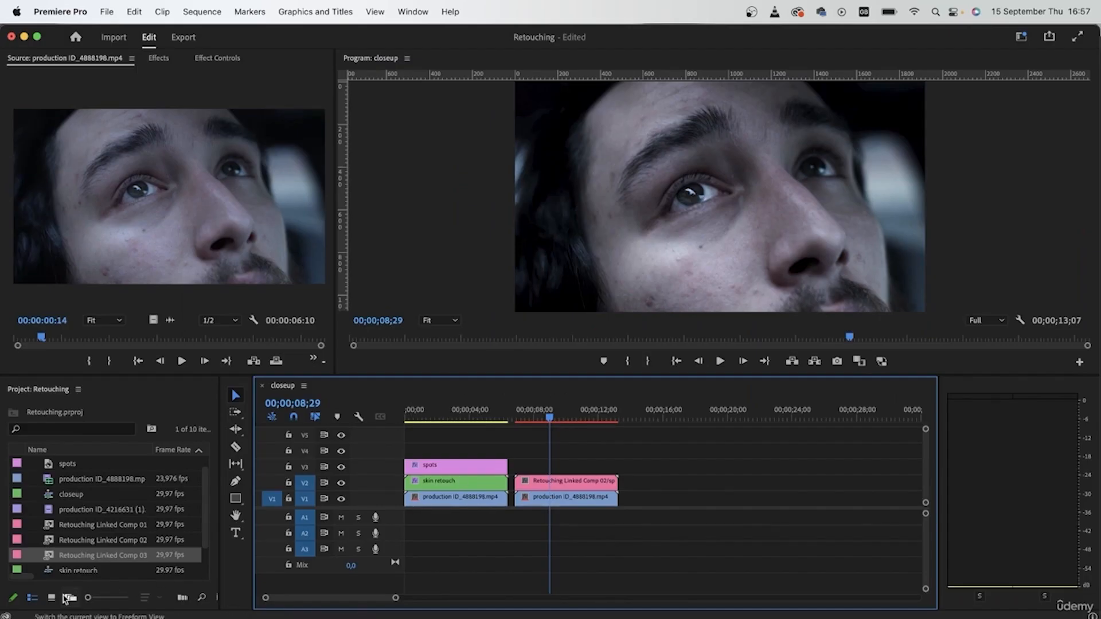
Create a new sequence from the production ID_4216631 (1).mp4 clip
{"action": "double_click", "coordinate": [52, 510]}
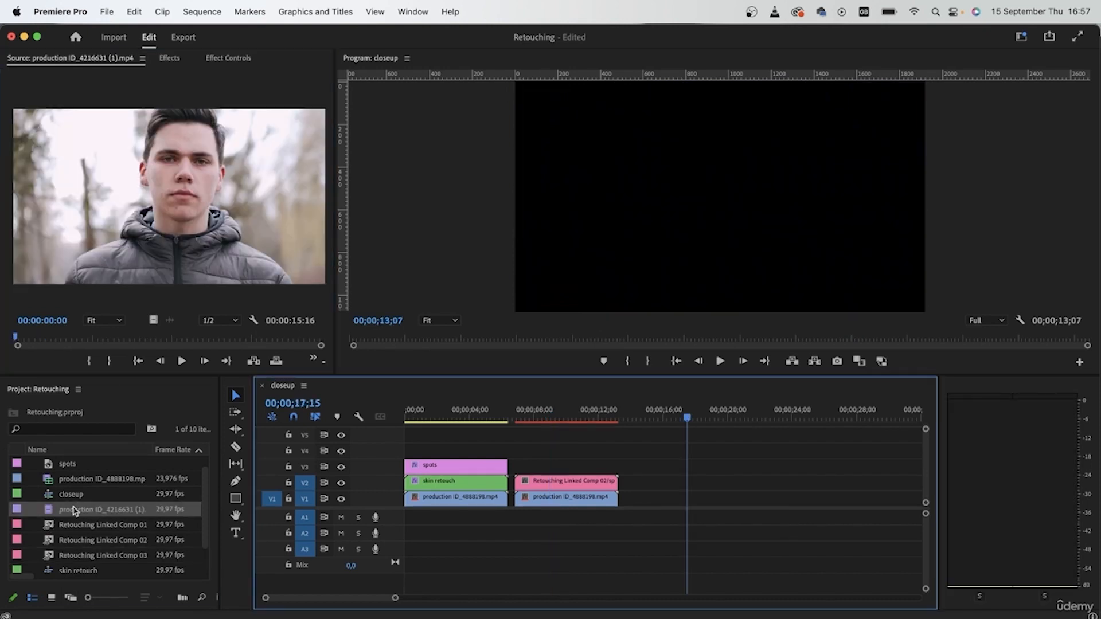
{"action": "right_click", "coordinate": [75, 510]}
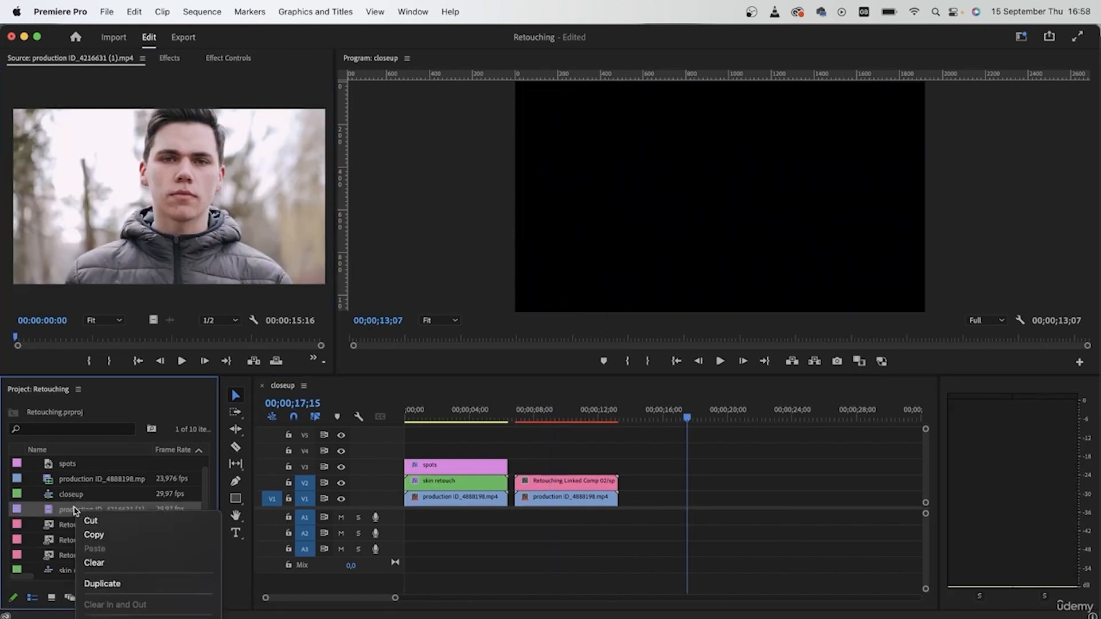
{"action": "scroll", "coordinate": [175, 559], "scroll_direction": "down", "scroll_amount": 10}
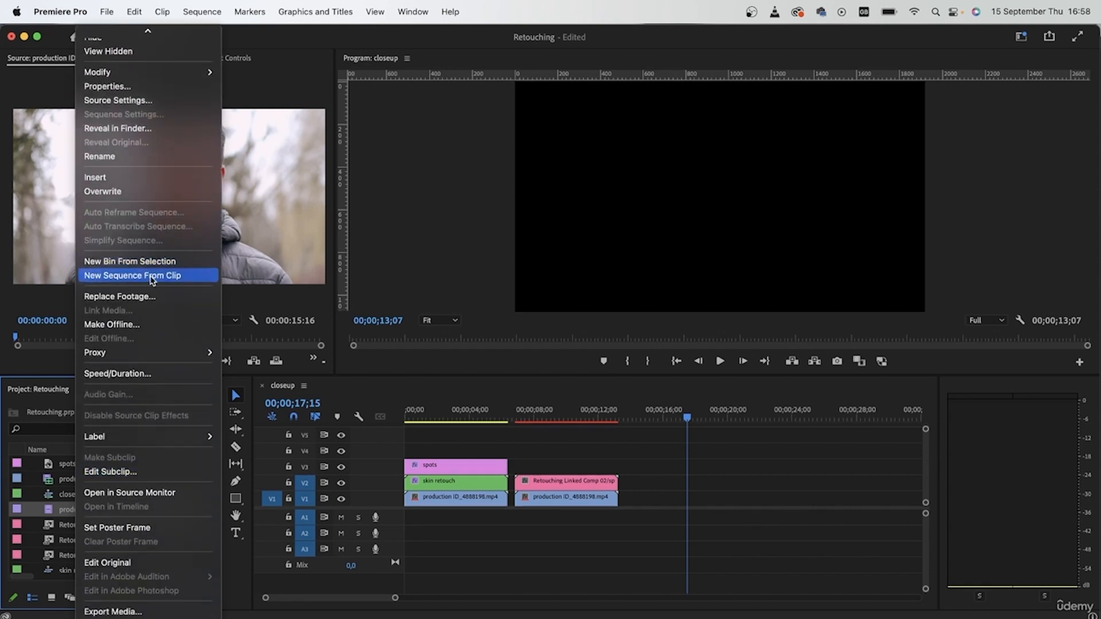
{"action": "left_click", "coordinate": [139, 277]}
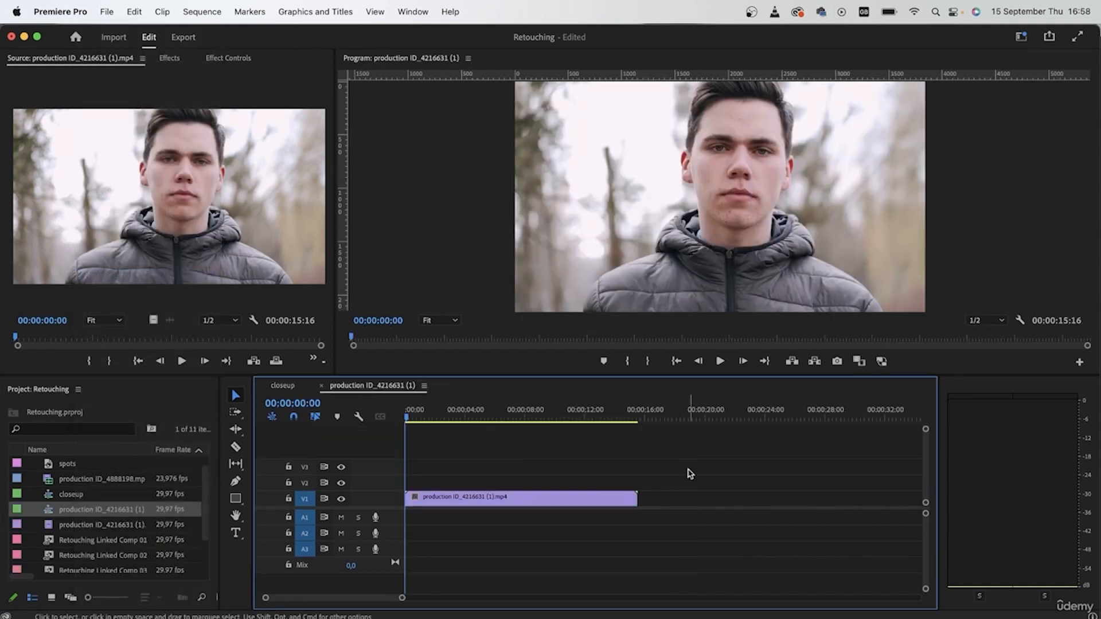
Inspect the skin spots around the mouth and chin at 150% magnification, checking the footage up to 00:00:04:00
{"action": "left_click_drag", "start_coordinate": [498, 420], "coordinate": [441, 419]}
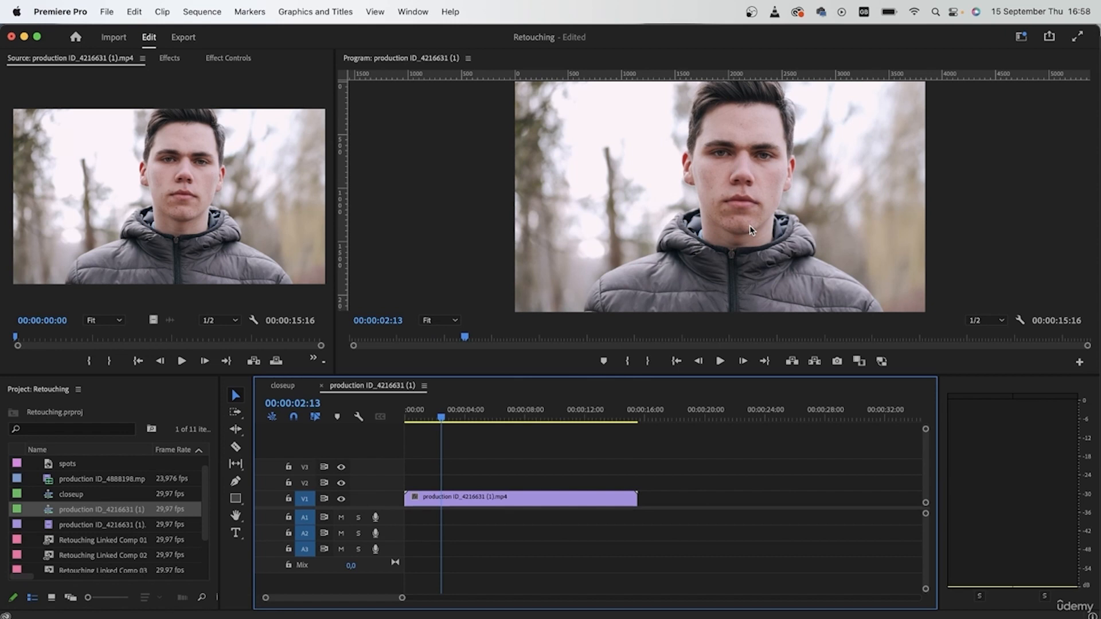
{"action": "scroll", "coordinate": [751, 227], "scroll_direction": "up", "scroll_amount": 2}
{"action": "scroll", "coordinate": [797, 257], "scroll_direction": "up", "scroll_amount": 2}
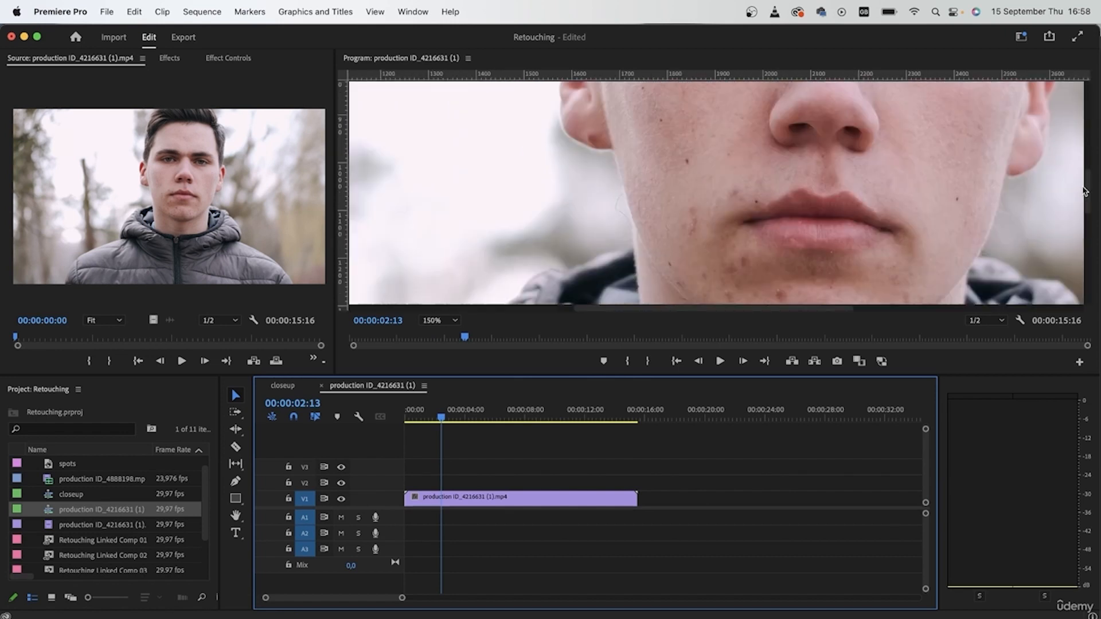
{"action": "left_click_drag", "start_coordinate": [1086, 189], "coordinate": [1086, 205]}
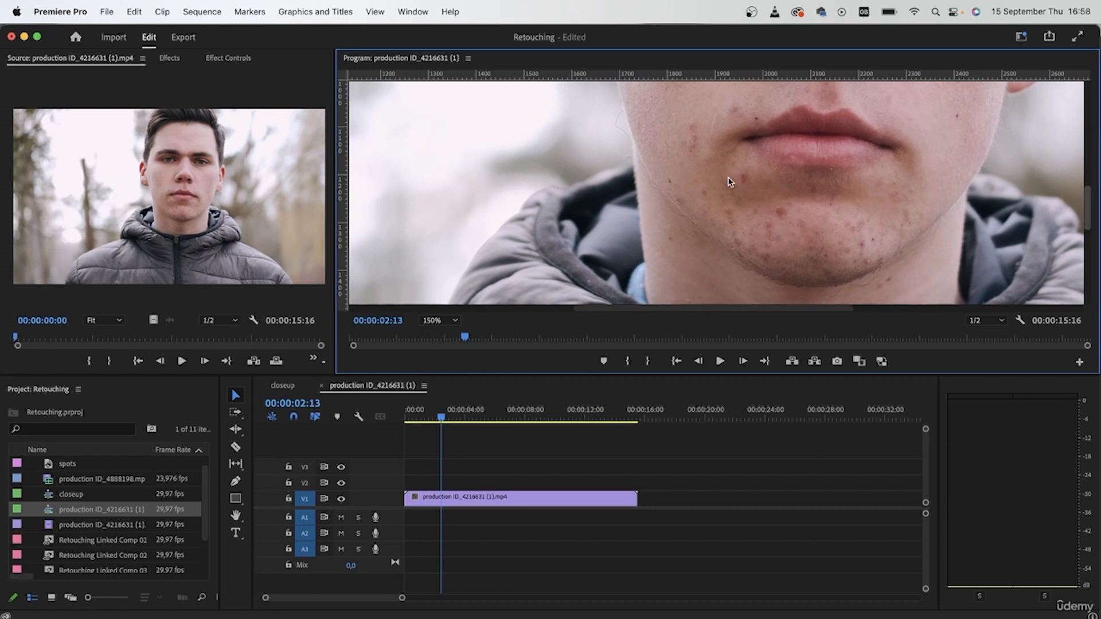
{"action": "left_click", "coordinate": [1002, 320]}
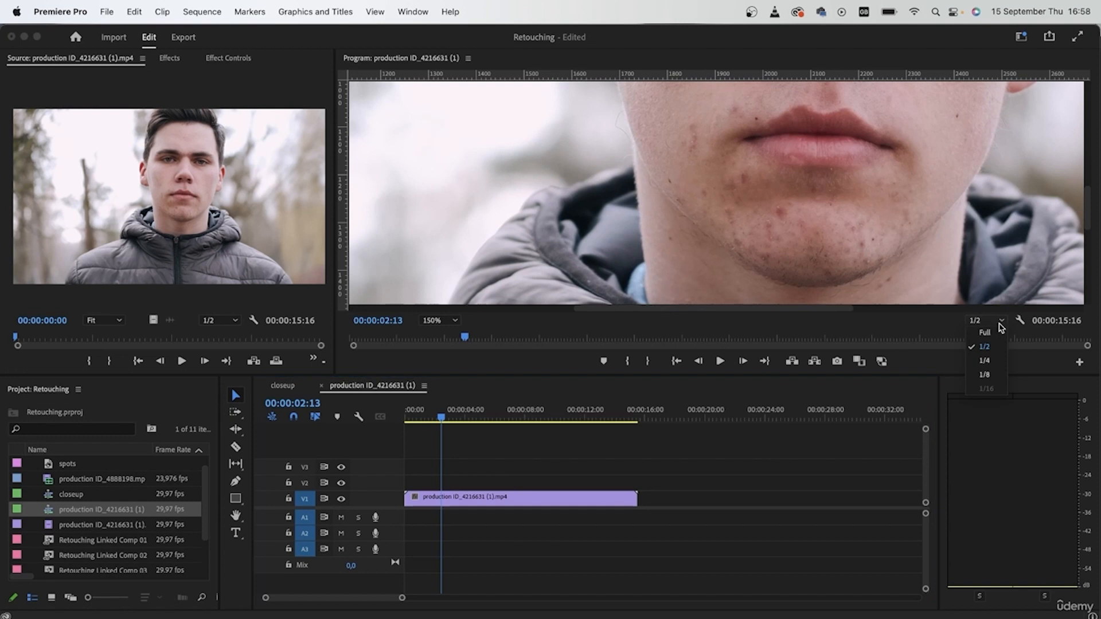
{"action": "left_click", "coordinate": [540, 338]}
{"action": "left_click", "coordinate": [431, 321]}
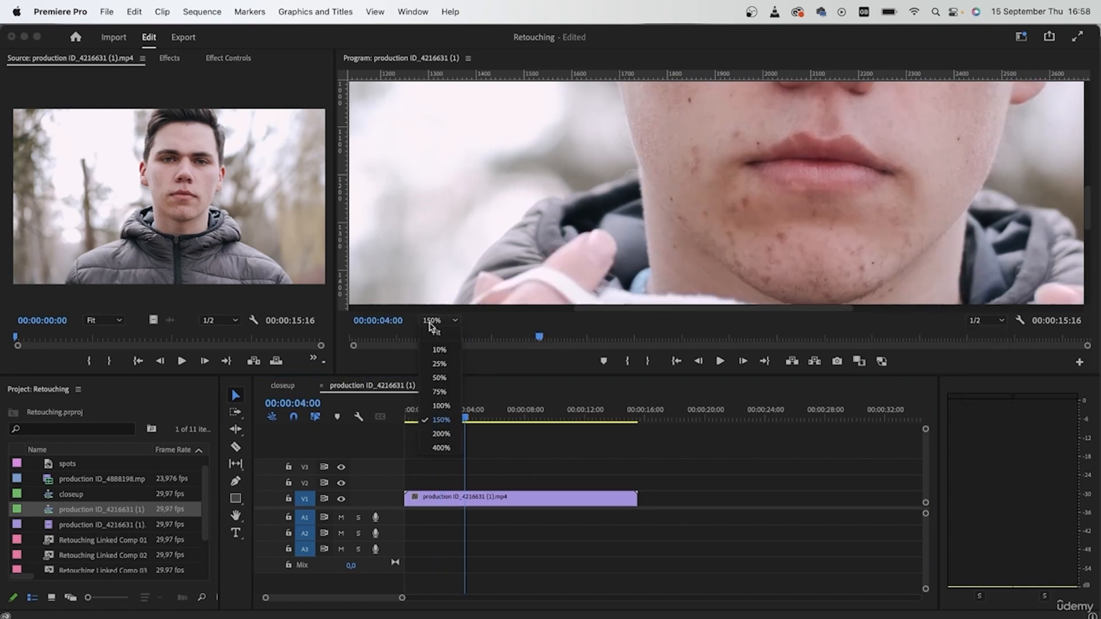
{"action": "left_click", "coordinate": [434, 333]}
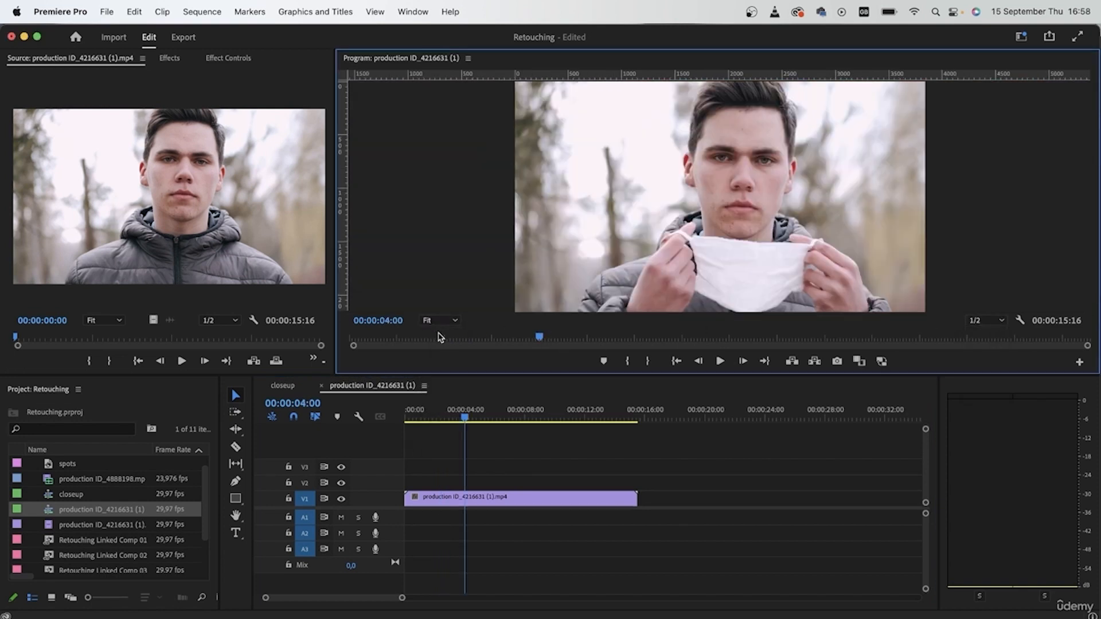
Trim the end of the clip to 00:00:03:08, before the hands come into frame
{"action": "left_click", "coordinate": [461, 419]}
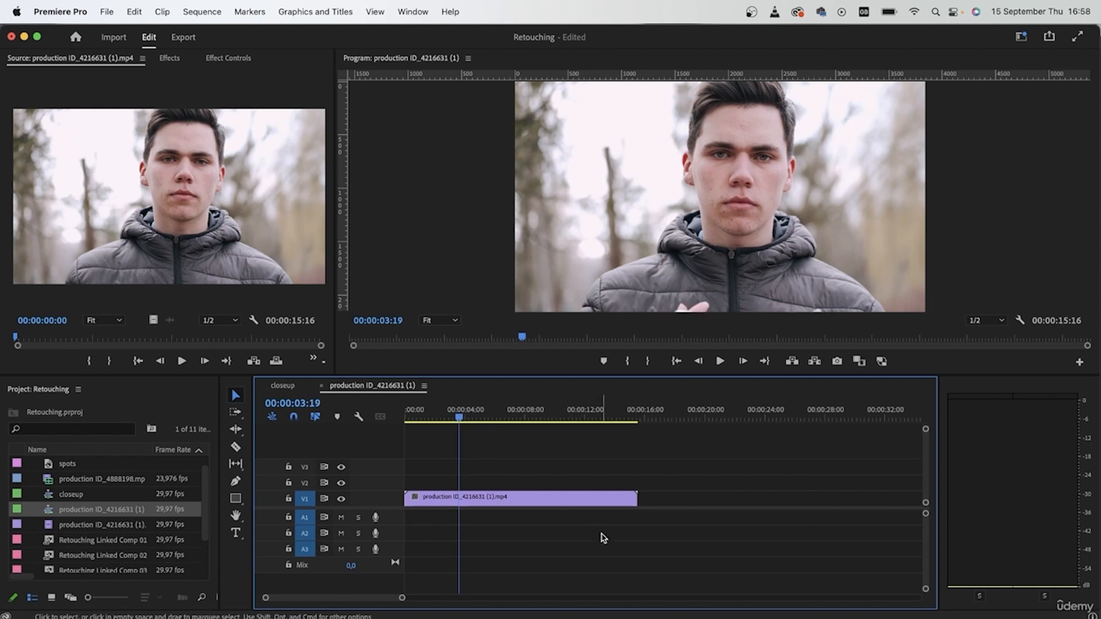
{"action": "left_click", "coordinate": [462, 421]}
{"action": "left_click_drag", "start_coordinate": [462, 422], "coordinate": [453, 421]}
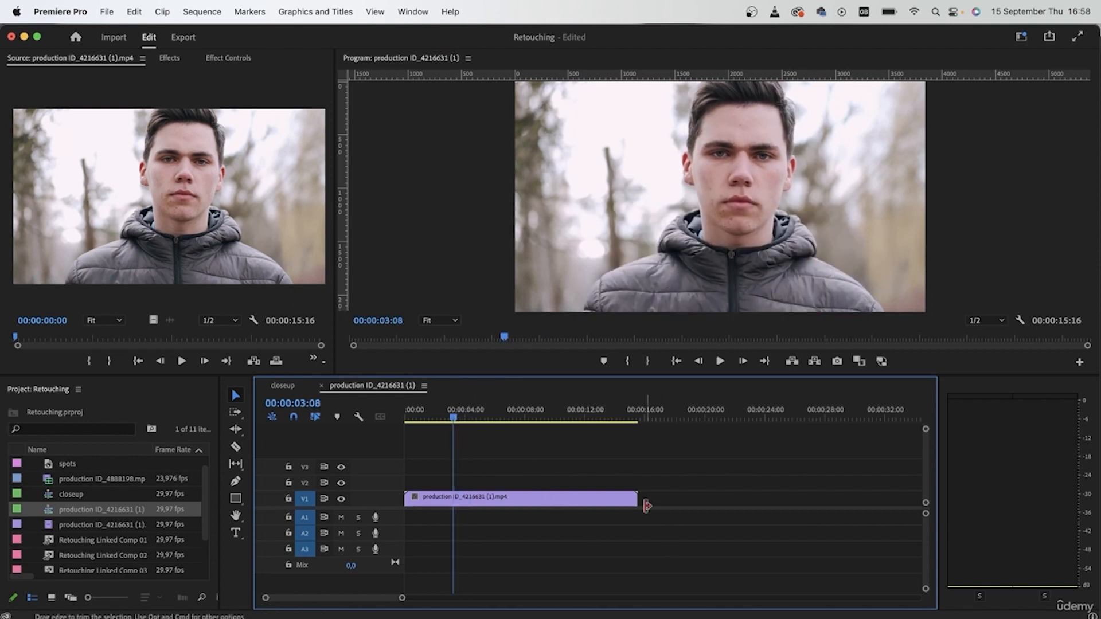
{"action": "left_click_drag", "start_coordinate": [637, 499], "coordinate": [454, 499]}
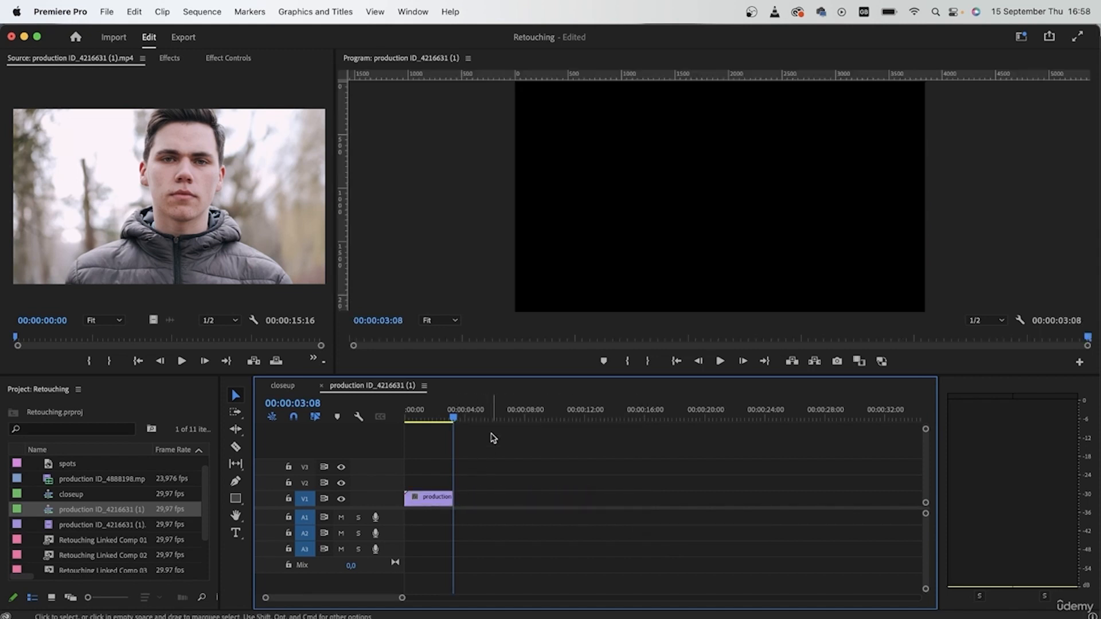
Duplicate the trimmed clip onto track V2 and replace the copy with an After Effects composition
{"action": "left_click_drag", "start_coordinate": [469, 417], "coordinate": [406, 419]}
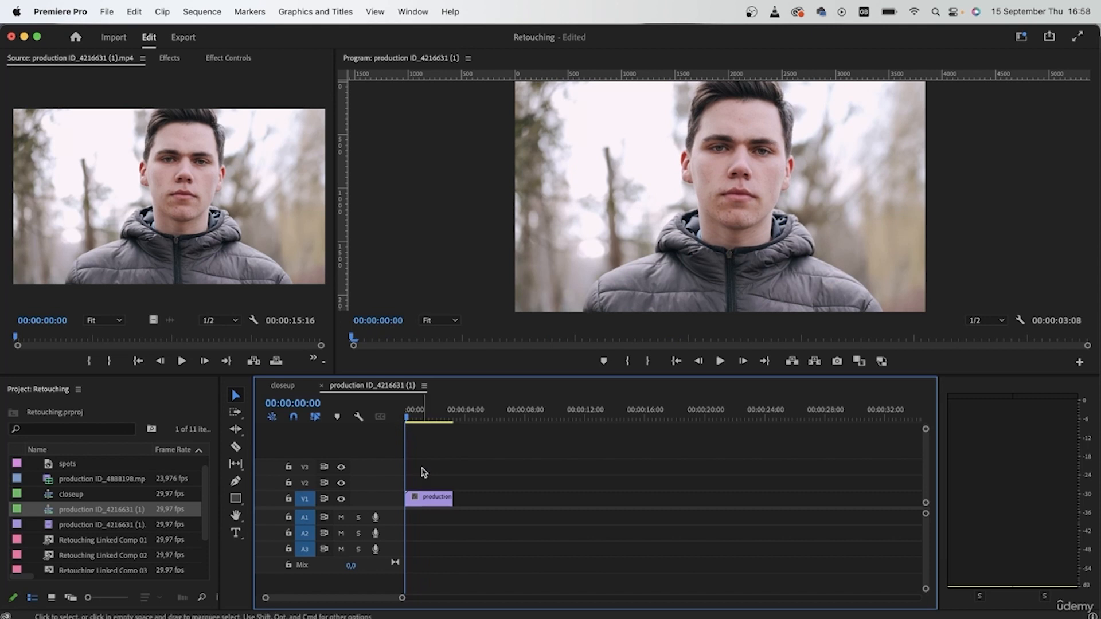
{"action": "left_click", "coordinate": [432, 505]}
{"action": "mouse_move", "coordinate": [440, 505]}
{"action": "left_mouse_down"}
{"action": "mouse_move", "coordinate": [555, 504]}
{"action": "mouse_move", "coordinate": [429, 487]}
{"action": "left_mouse_up"}
{"action": "right_click", "coordinate": [429, 487]}
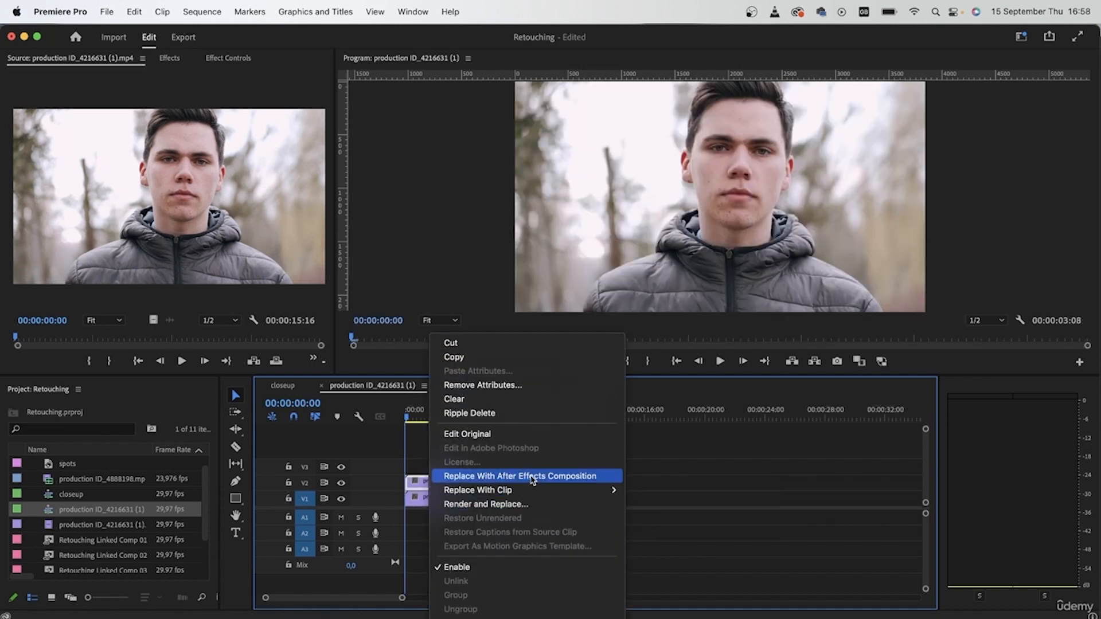
{"action": "left_click", "coordinate": [533, 477]}
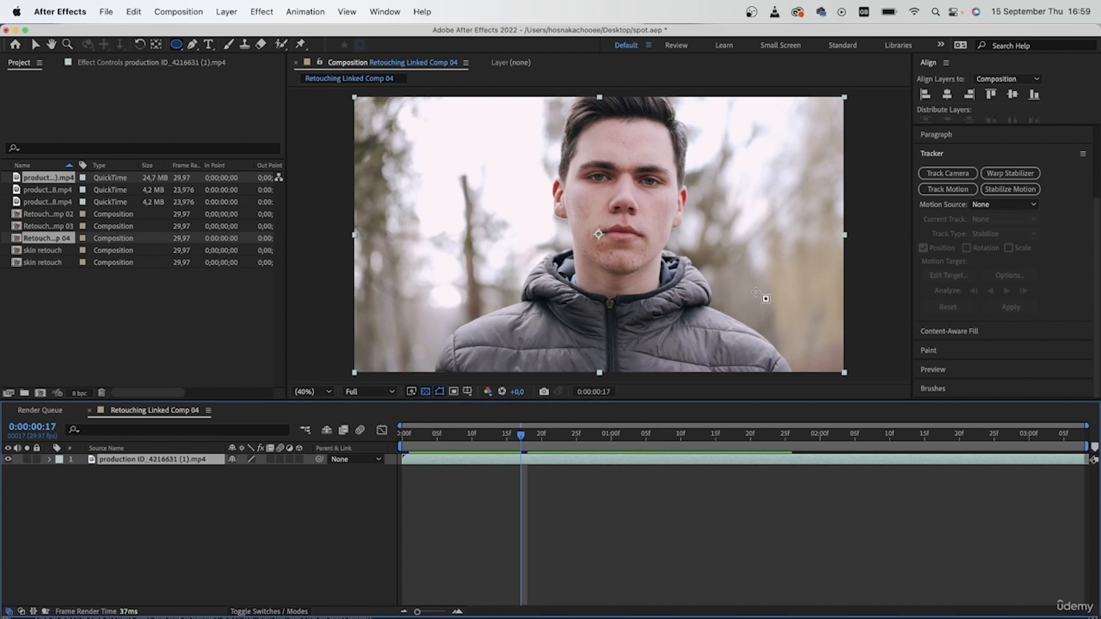
At the first frame, draw a small elliptical mask around the central forehead spot and set its mode to Subtract
{"action": "scroll", "coordinate": [631, 264], "scroll_direction": "up", "scroll_amount": 7}
{"action": "scroll", "coordinate": [626, 261], "scroll_direction": "down", "scroll_amount": 2}
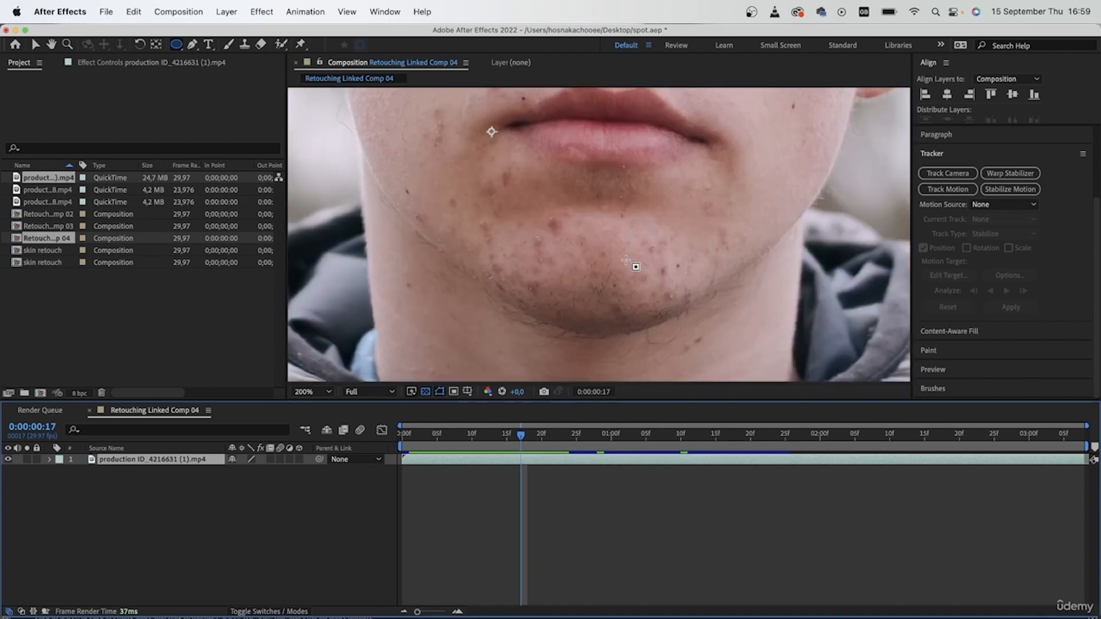
{"action": "left_click_drag", "start_coordinate": [539, 246], "coordinate": [559, 361]}
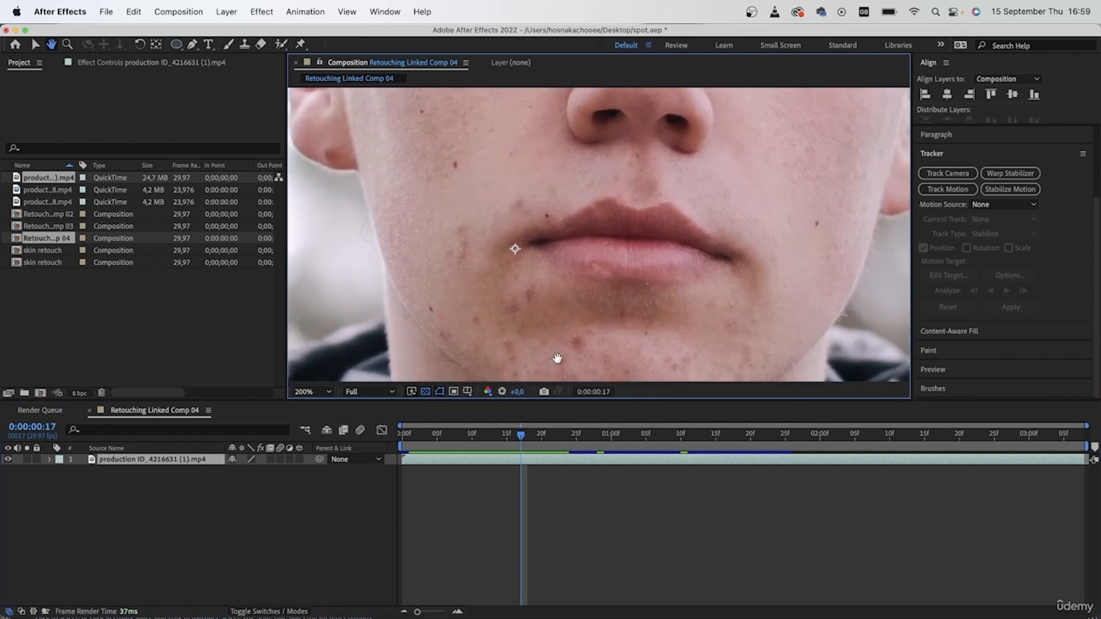
{"action": "left_click_drag", "start_coordinate": [516, 243], "coordinate": [546, 396]}
{"action": "left_click_drag", "start_coordinate": [511, 173], "coordinate": [562, 355]}
{"action": "left_click_drag", "start_coordinate": [607, 157], "coordinate": [605, 242]}
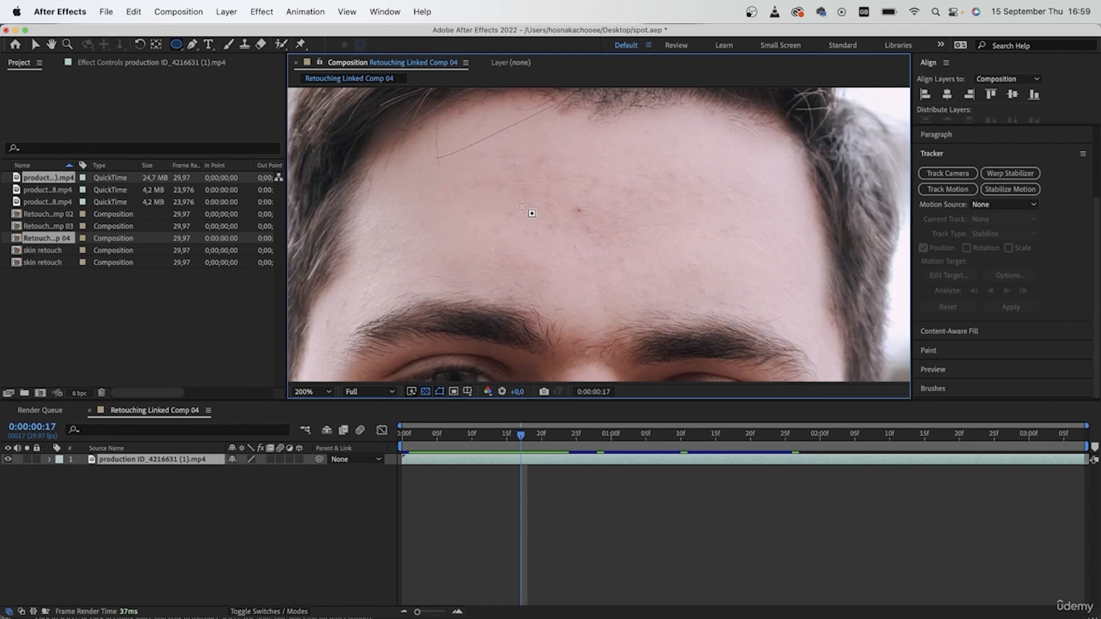
{"action": "left_click_drag", "start_coordinate": [521, 436], "coordinate": [393, 430]}
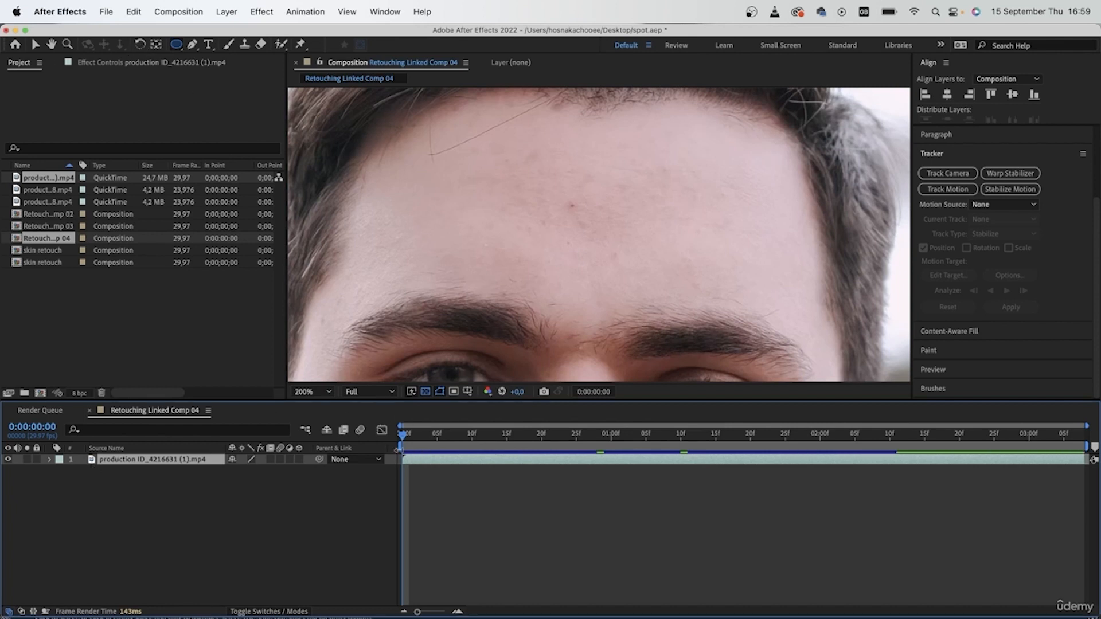
{"action": "left_click_drag", "start_coordinate": [562, 193], "coordinate": [583, 217]}
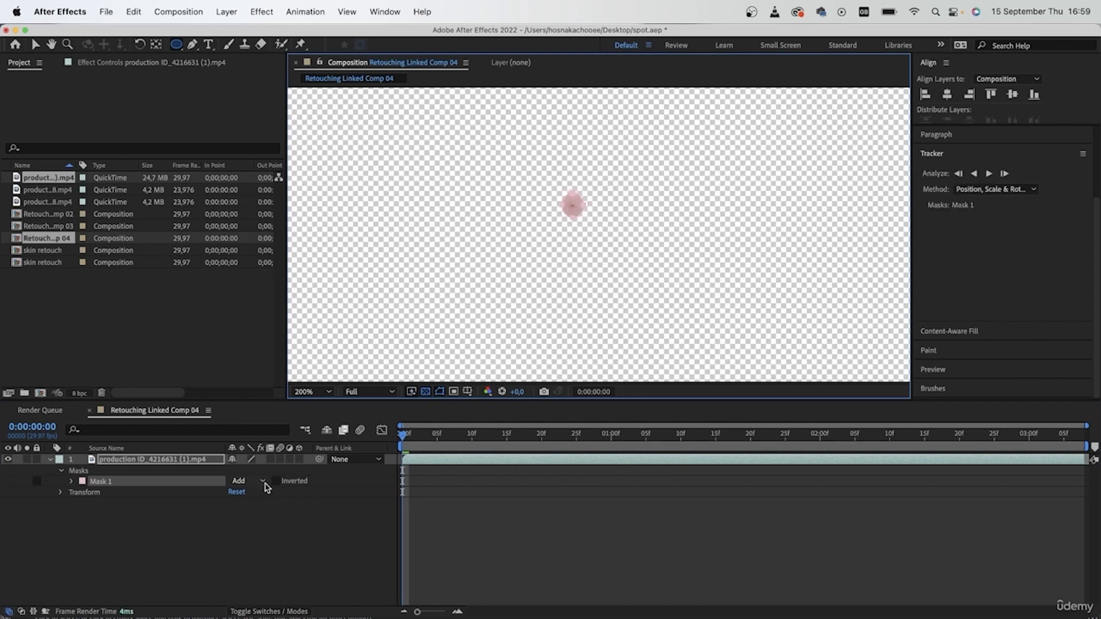
{"action": "left_click", "coordinate": [240, 482]}
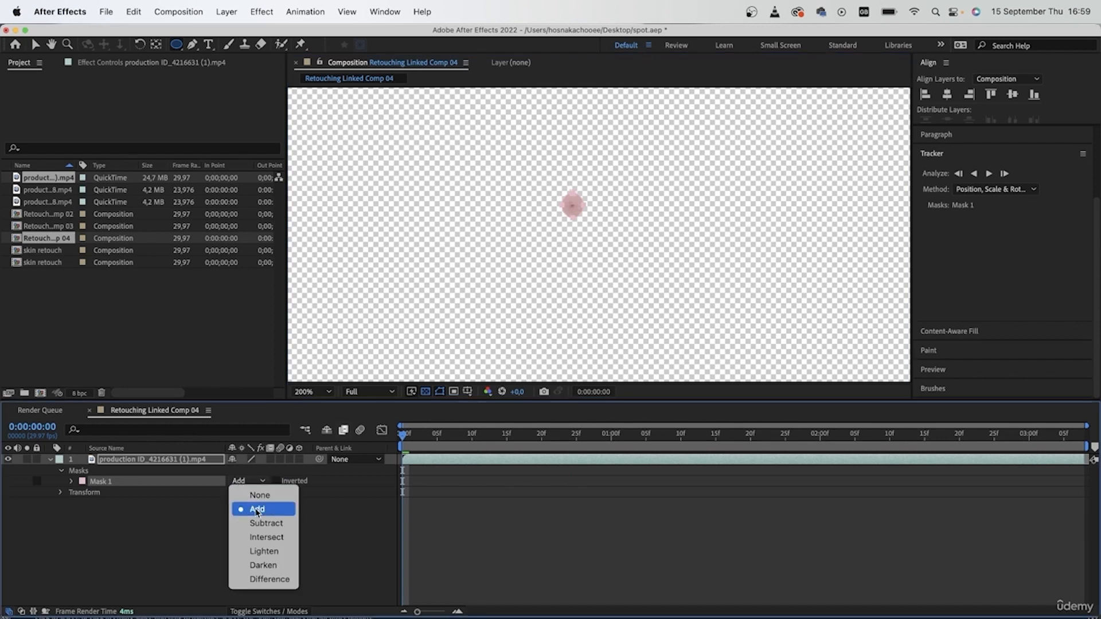
{"action": "left_click", "coordinate": [247, 521]}
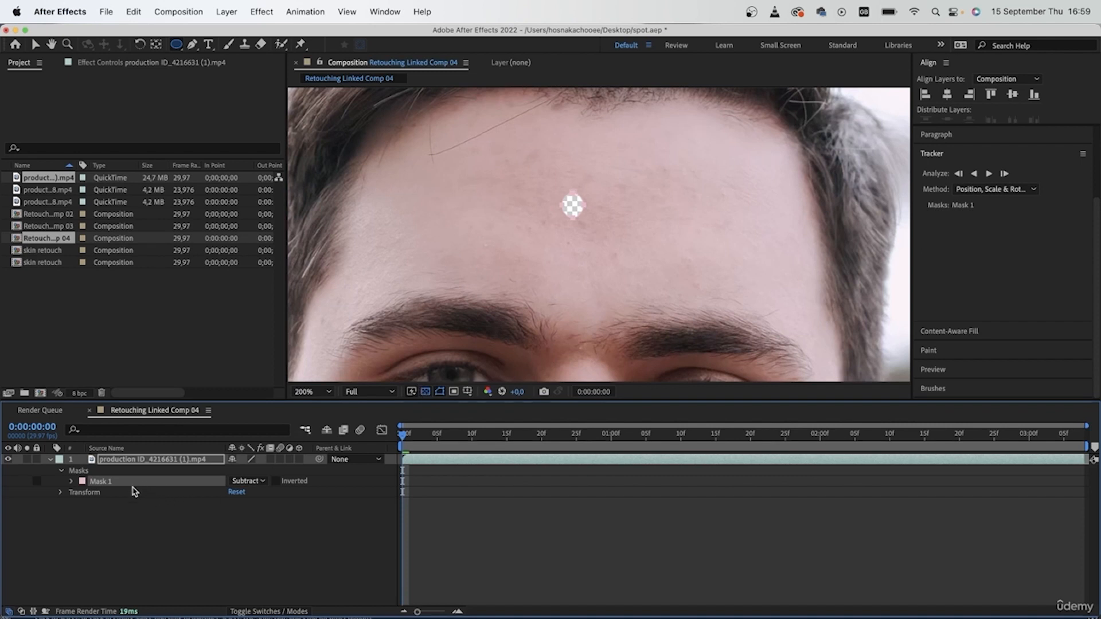
Set the forehead mask's feather to 10 pixels and deselect the layer
{"action": "key", "text": "f"}
{"action": "left_click", "coordinate": [243, 481]}
{"action": "type", "text": "10"}
{"action": "key", "text": "Return"}
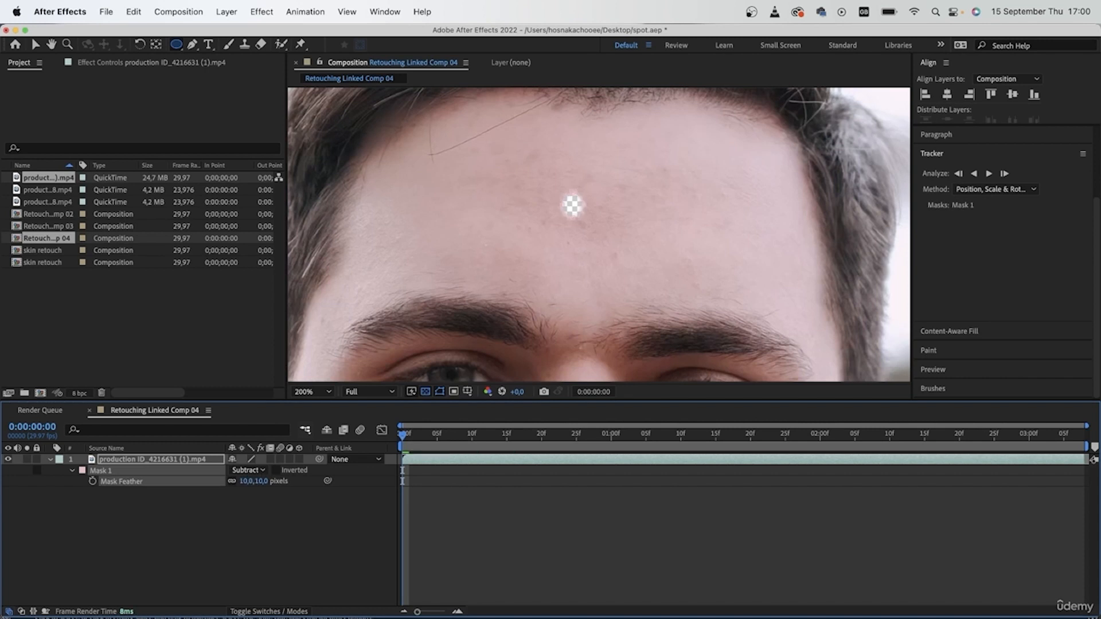
{"action": "left_click", "coordinate": [459, 521]}
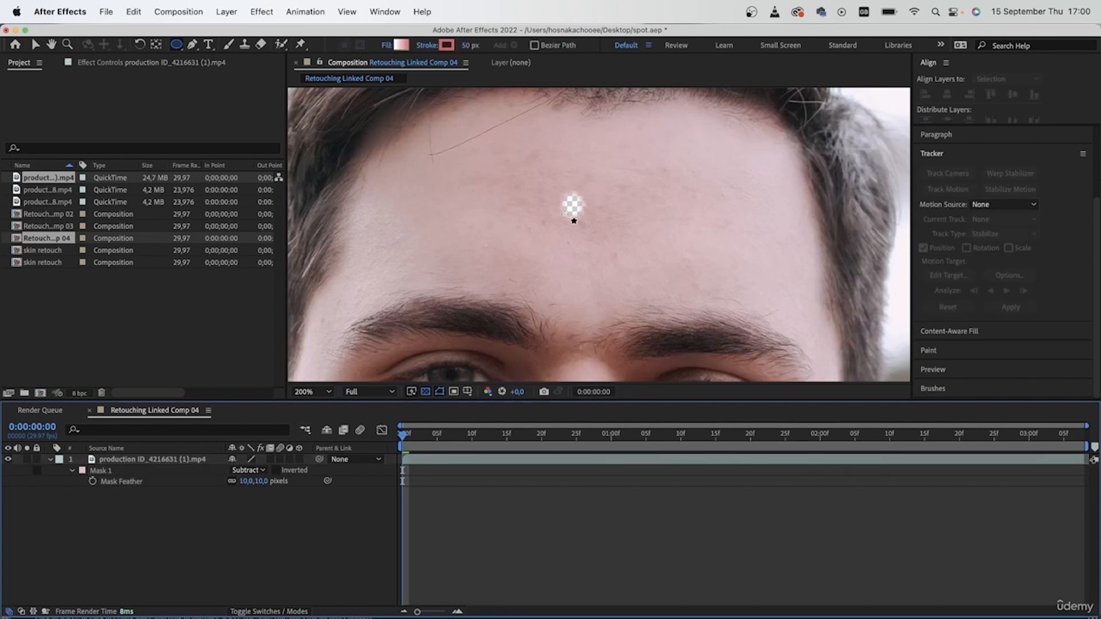
Add a small elliptical Subtract mask over the spot above the mouth corner on the image's left side, feathered 10 pixels
{"action": "left_click_drag", "start_coordinate": [521, 342], "coordinate": [636, 118]}
{"action": "left_click_drag", "start_coordinate": [618, 318], "coordinate": [518, 136]}
{"action": "left_click_drag", "start_coordinate": [646, 334], "coordinate": [619, 268]}
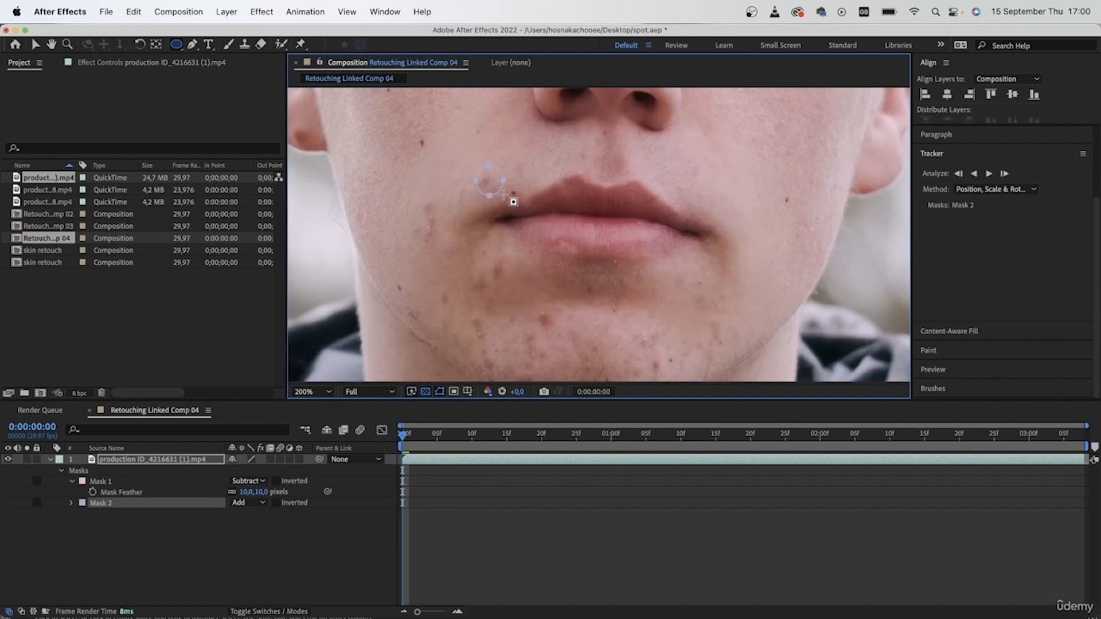
{"action": "left_click_drag", "start_coordinate": [477, 166], "coordinate": [503, 195]}
{"action": "key", "text": "f"}
{"action": "left_click", "coordinate": [244, 504]}
{"action": "type", "text": "10"}
{"action": "key", "text": "Return"}
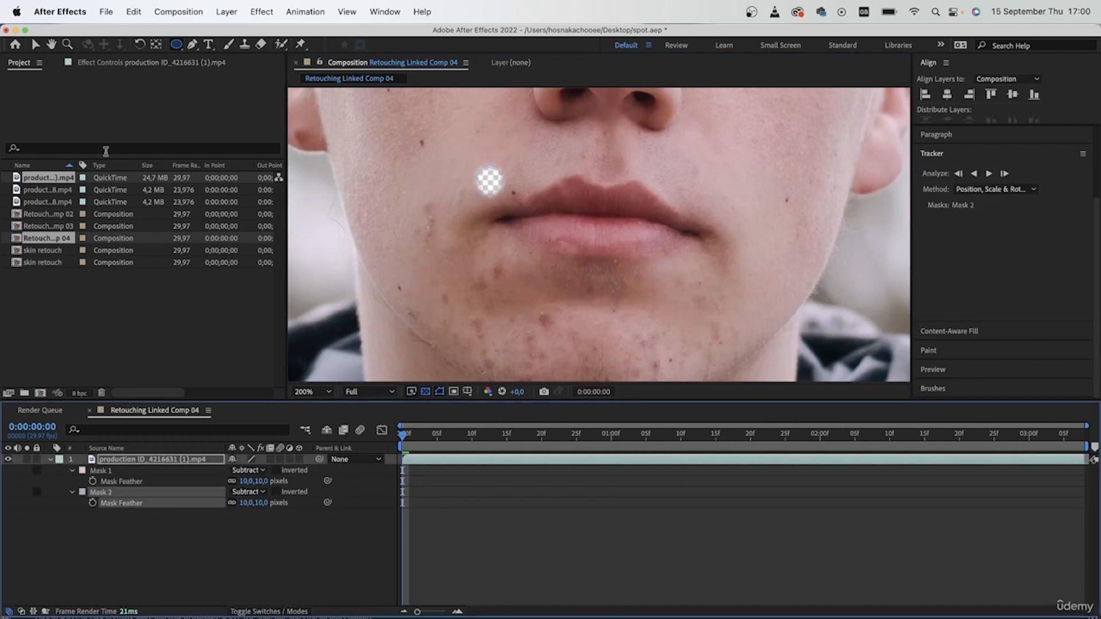
Draw a six-sided Pen mask around the cheek blemish beside the mouth on the image's left side and set its mode to Subtract
{"action": "left_click", "coordinate": [192, 44]}
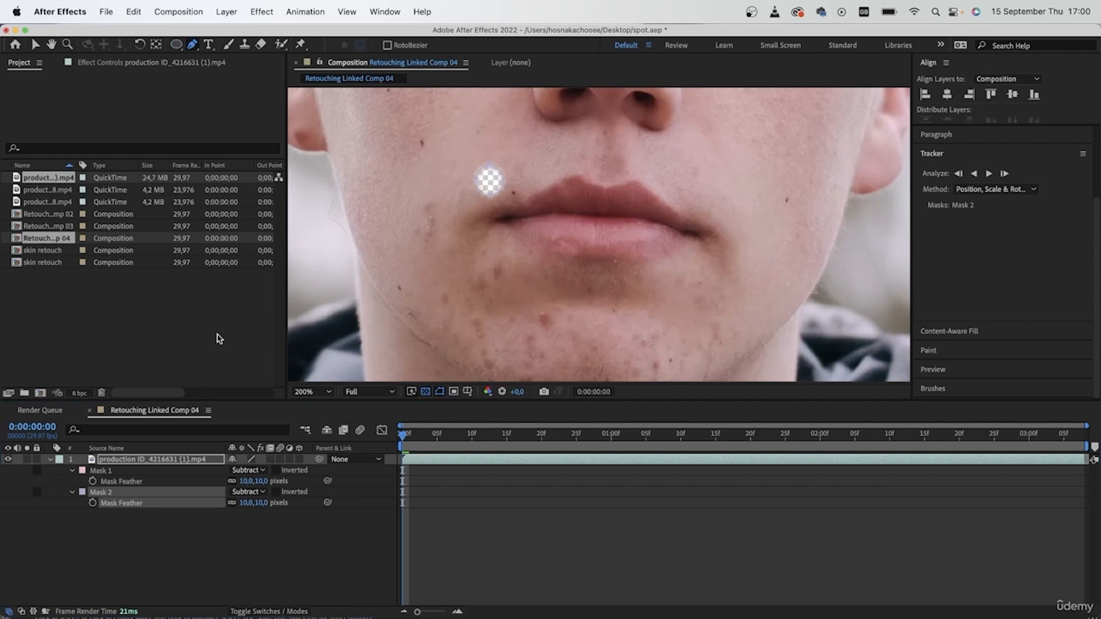
{"action": "left_click", "coordinate": [138, 461]}
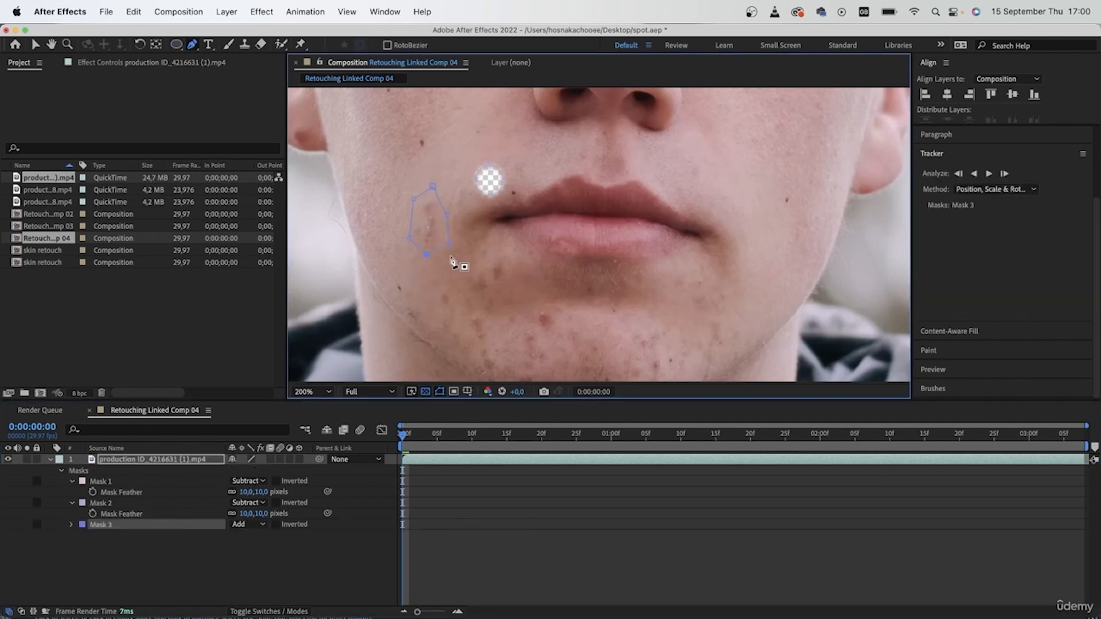
{"action": "left_click_drag", "start_coordinate": [424, 255], "coordinate": [407, 244]}
{"action": "left_click_drag", "start_coordinate": [448, 215], "coordinate": [450, 214]}
{"action": "left_click", "coordinate": [261, 528]}
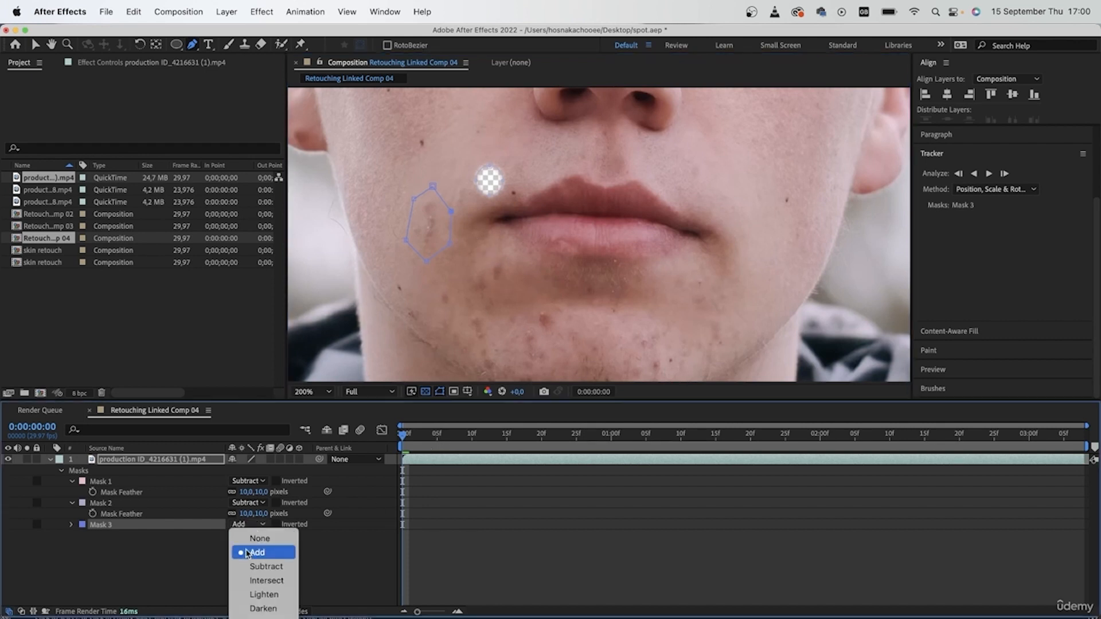
{"action": "left_click", "coordinate": [252, 568]}
Show the layer's mask feather values, set the cheek mask's feather to 10 pixels, and deselect the layer
{"action": "key", "text": "f"}
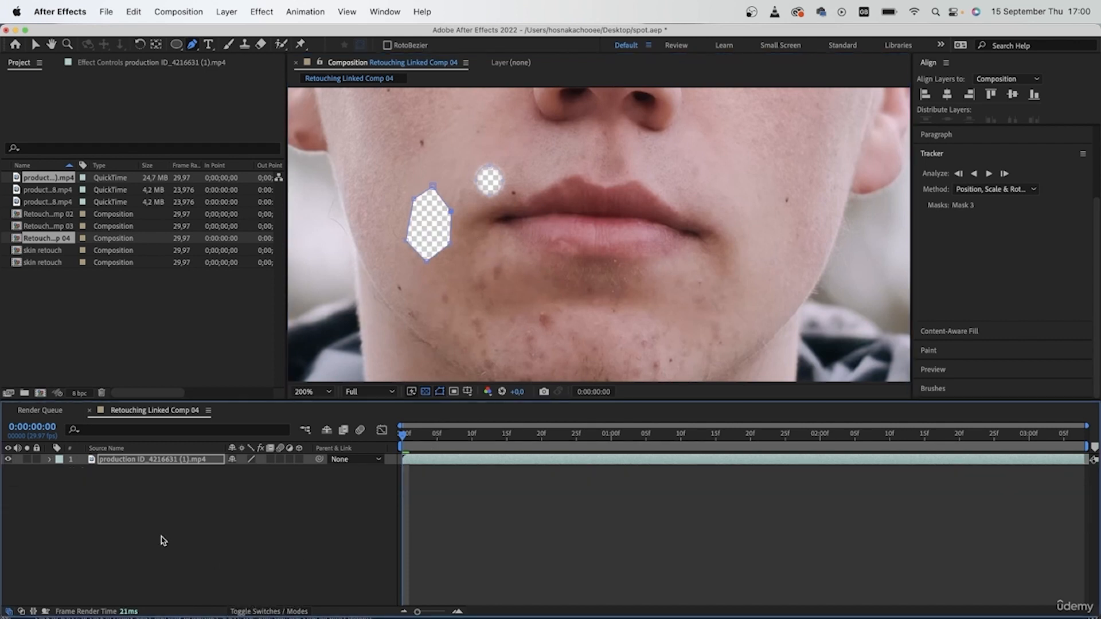
{"action": "left_click", "coordinate": [172, 459]}
{"action": "key", "text": "f"}
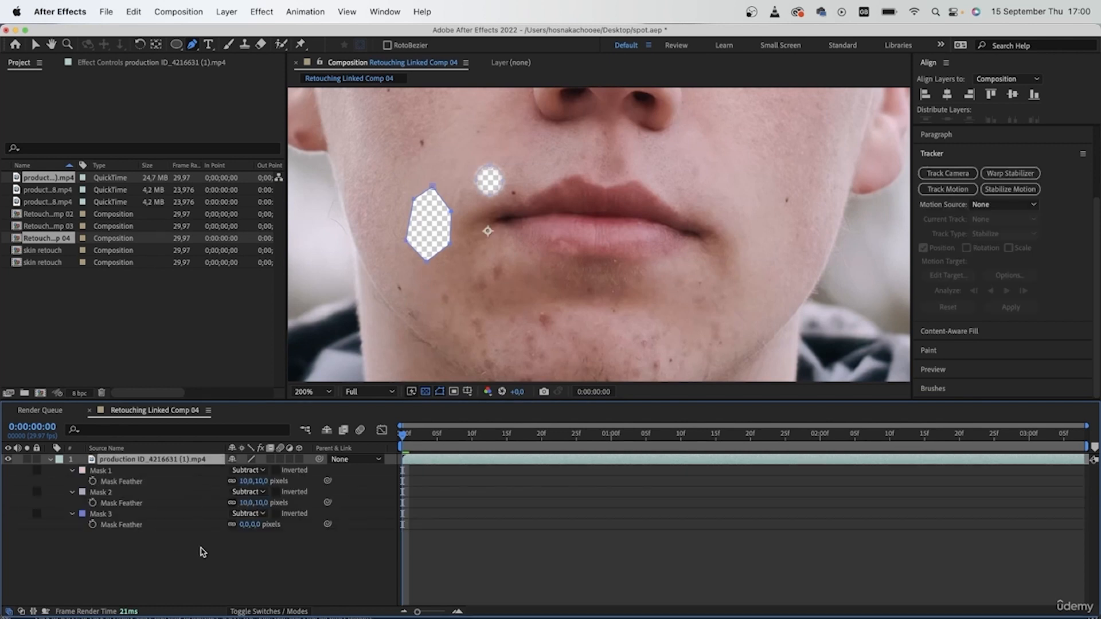
{"action": "left_click", "coordinate": [242, 525]}
{"action": "type", "text": "10"}
{"action": "key", "text": "Return"}
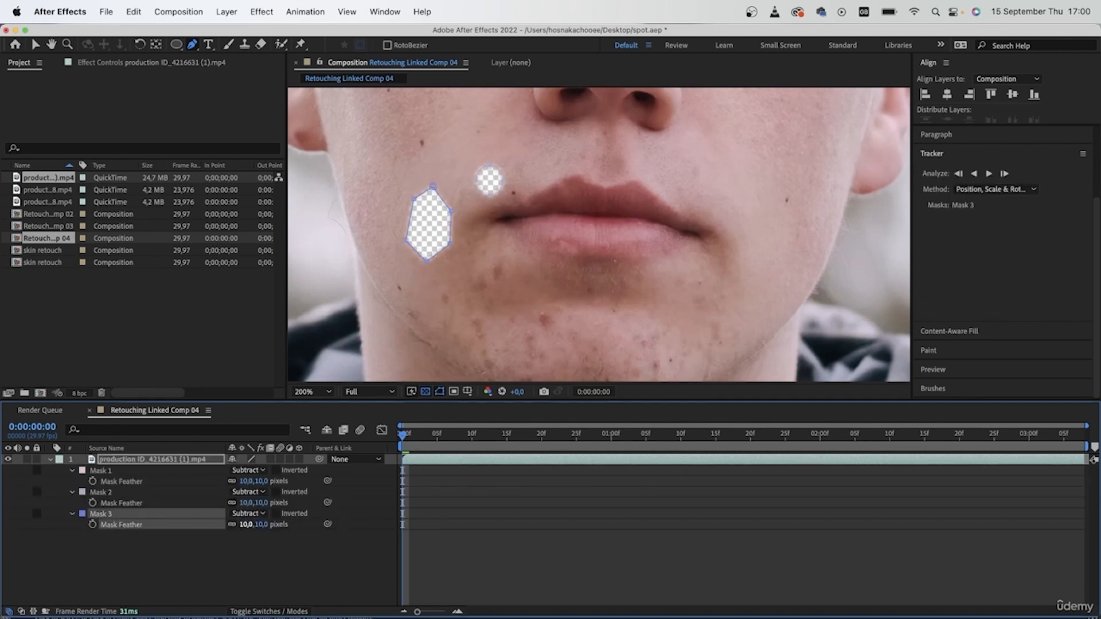
{"action": "left_click", "coordinate": [213, 573]}
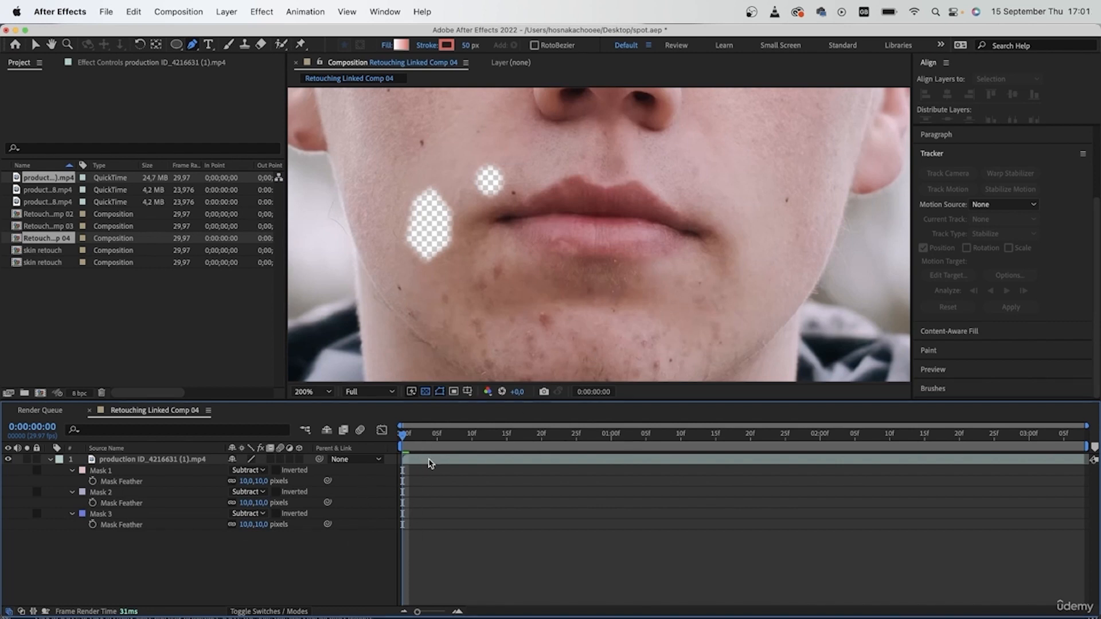
Examine the mouth and chin area, the full frame, and the outlines of all masks drawn over the spots
{"action": "key", "text": "space"}
{"action": "left_click_drag", "start_coordinate": [631, 198], "coordinate": [605, 300]}
{"action": "left_click_drag", "start_coordinate": [574, 276], "coordinate": [580, 249]}
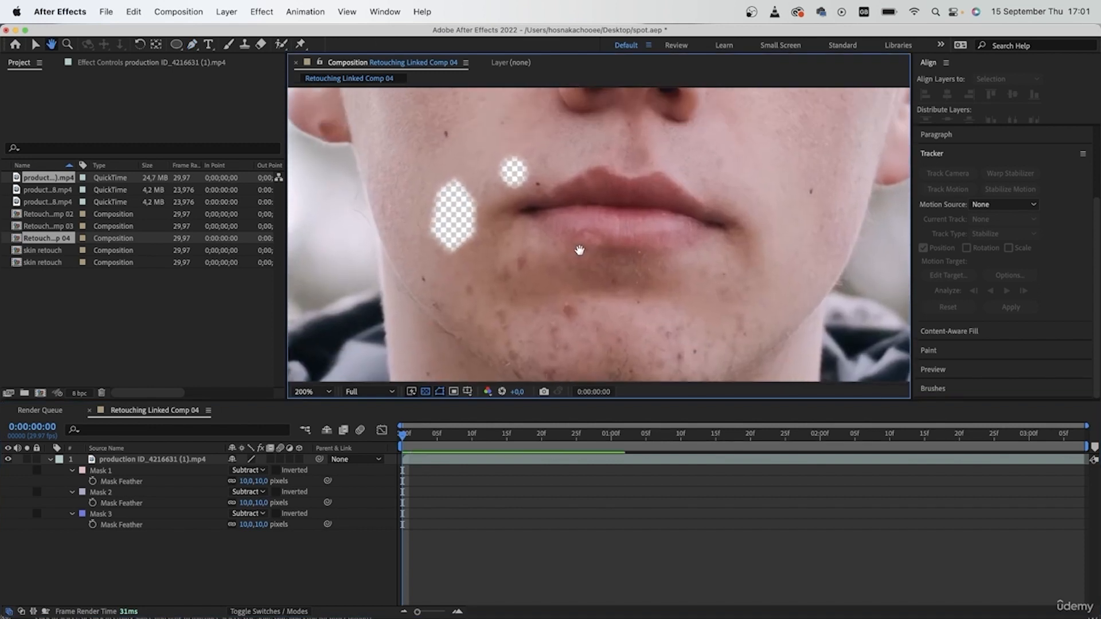
{"action": "key", "text": "g"}
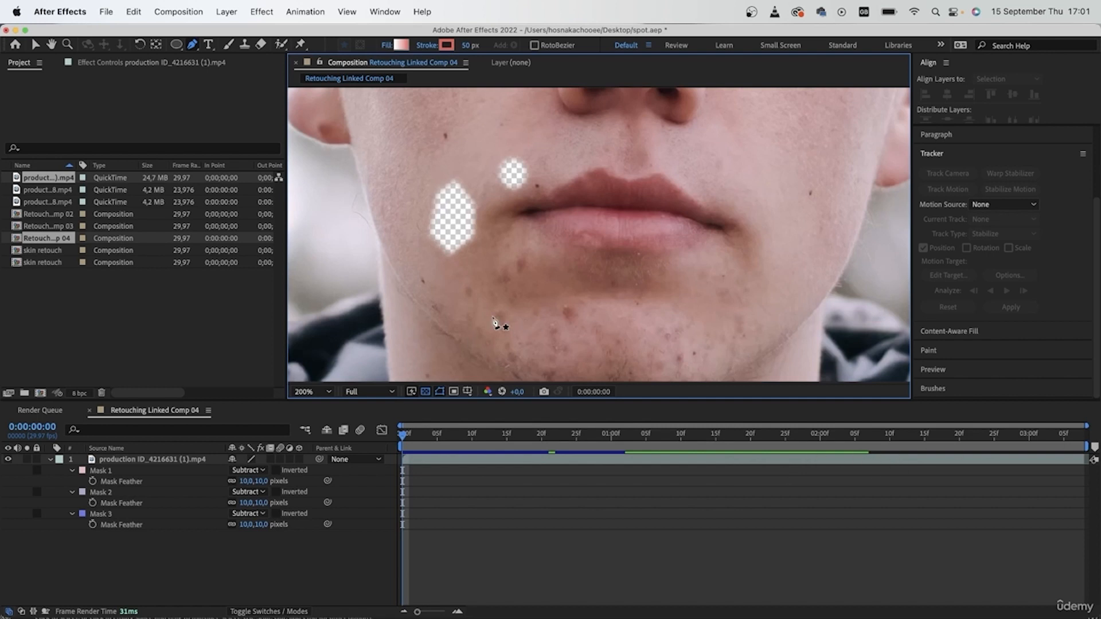
{"action": "left_click", "coordinate": [310, 393]}
{"action": "left_click", "coordinate": [322, 418]}
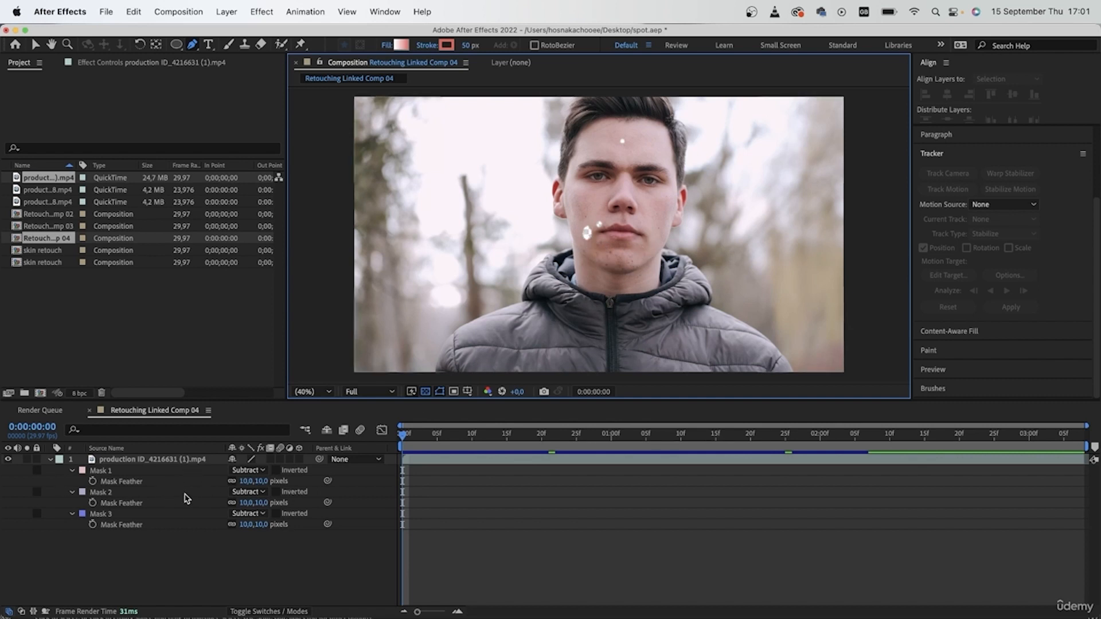
{"action": "left_click", "coordinate": [138, 471]}
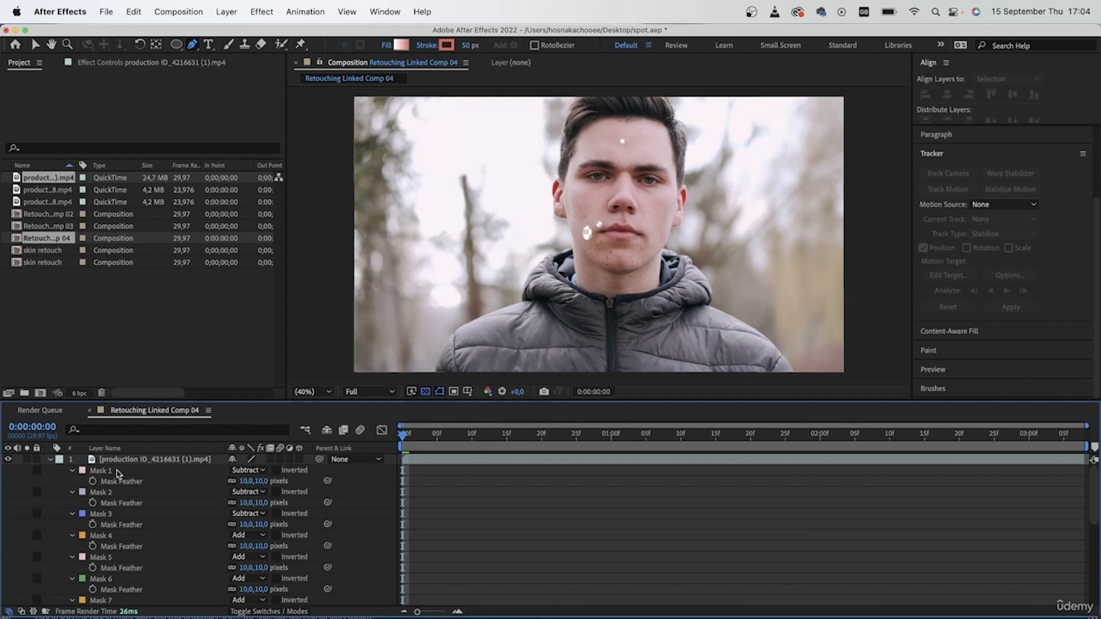
{"action": "left_click", "coordinate": [136, 461]}
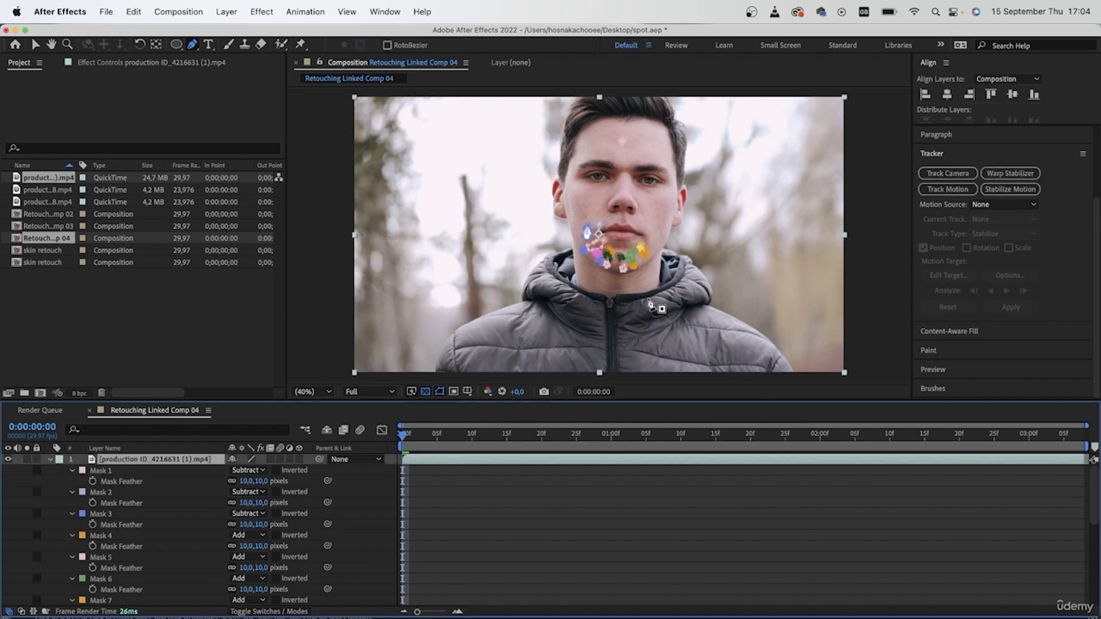
{"action": "scroll", "coordinate": [611, 245], "scroll_direction": "up", "scroll_amount": 2}
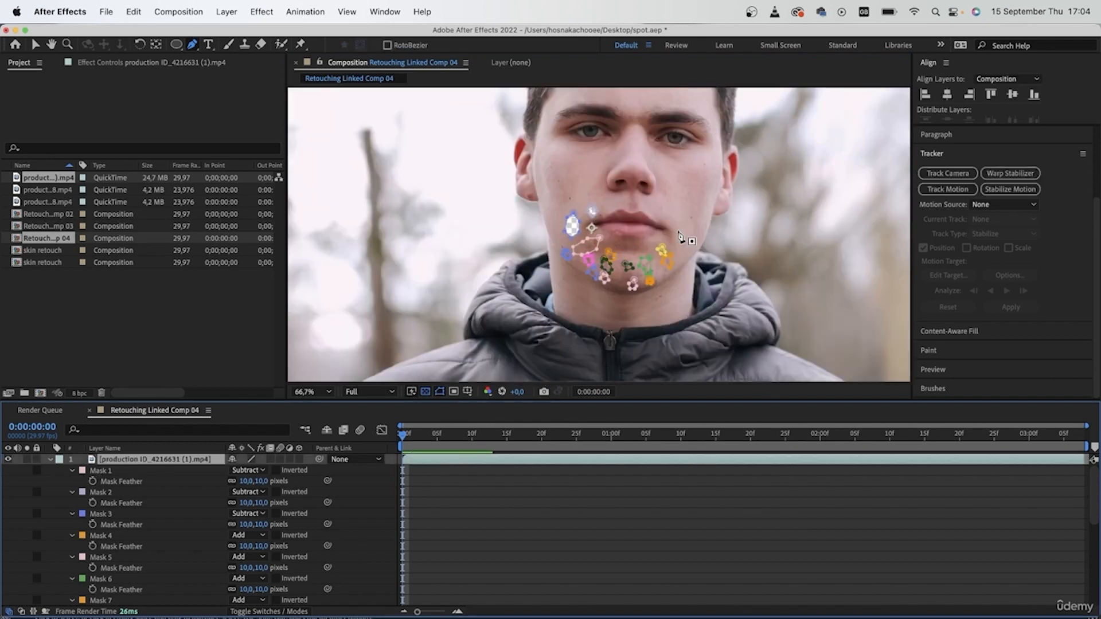
{"action": "scroll", "coordinate": [659, 264], "scroll_direction": "up", "scroll_amount": 5}
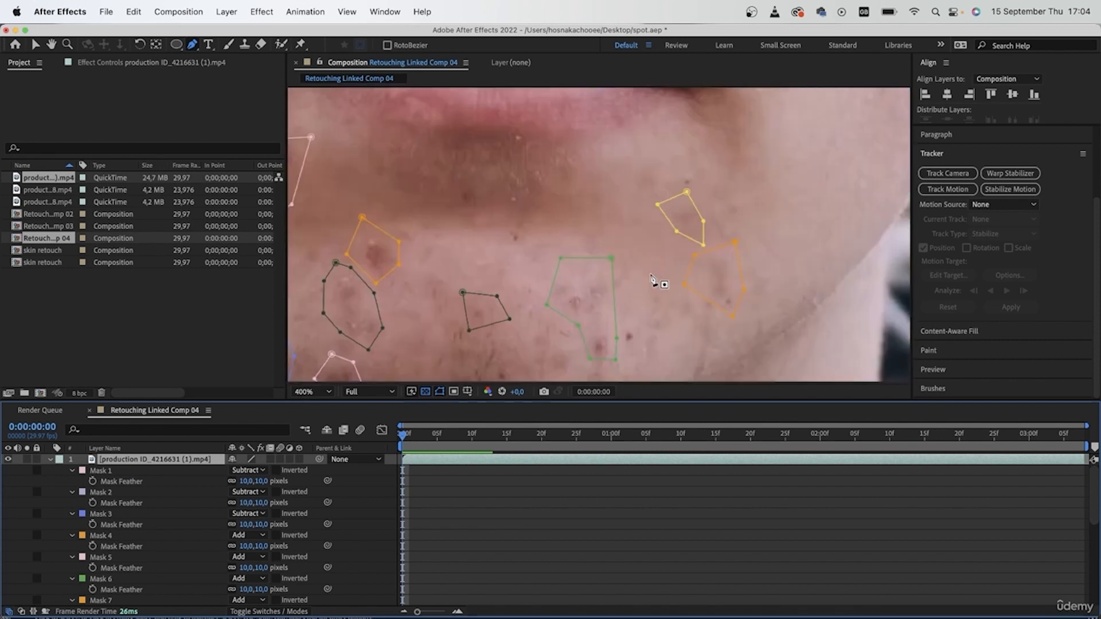
{"action": "scroll", "coordinate": [654, 281], "scroll_direction": "down", "scroll_amount": 1}
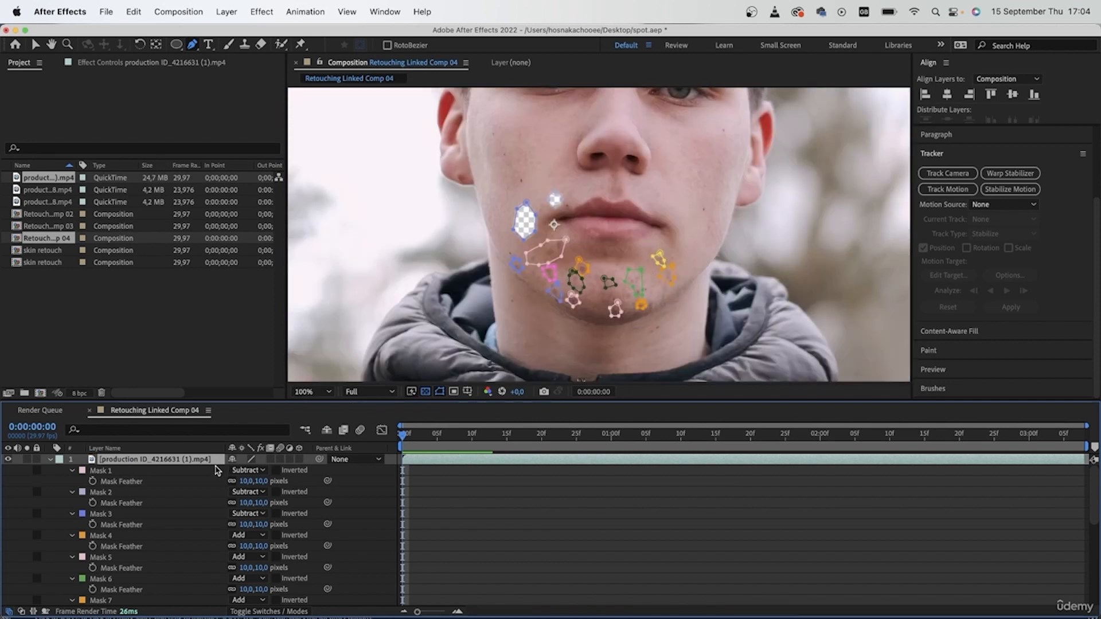
Select Mask 1 through Mask 16 and set their mode to None
{"action": "left_click", "coordinate": [183, 471]}
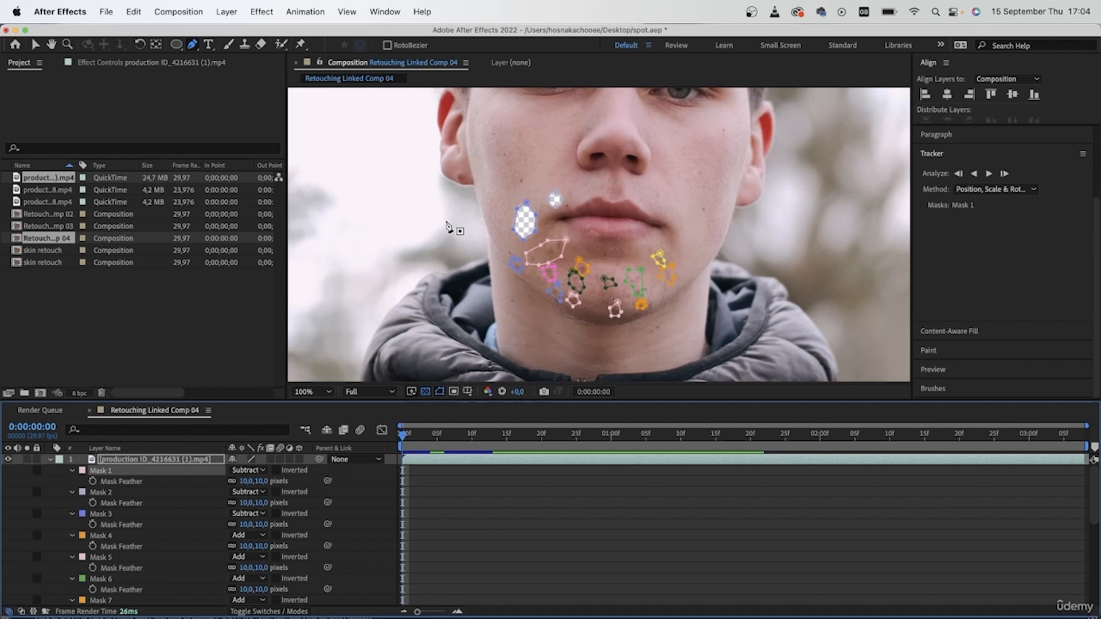
{"action": "scroll", "coordinate": [541, 204], "scroll_direction": "up", "scroll_amount": 2}
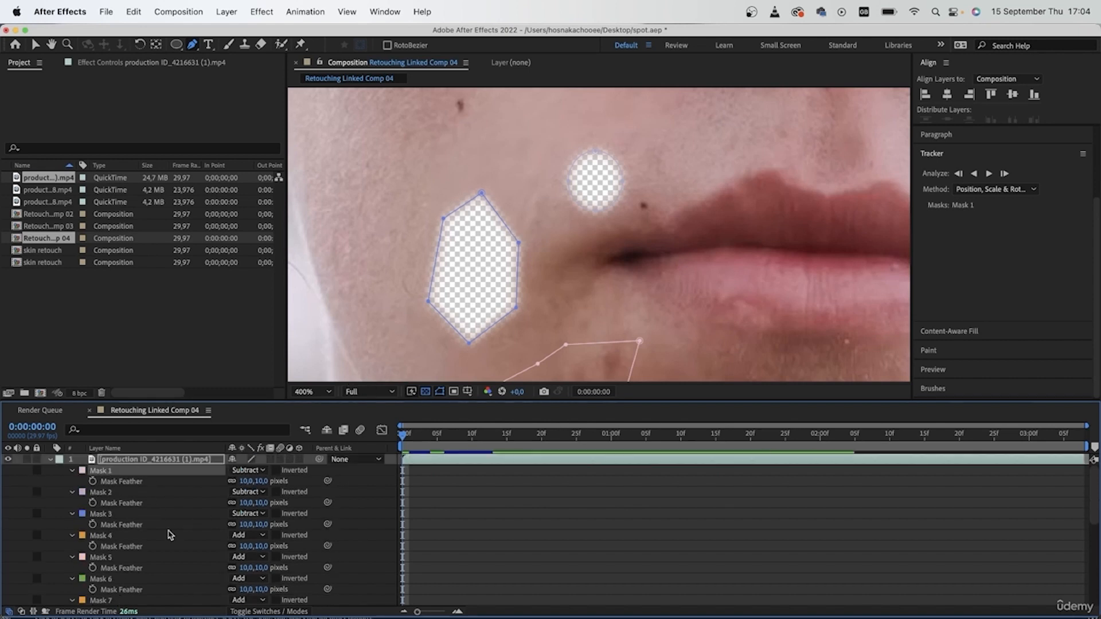
{"action": "scroll", "coordinate": [170, 536], "scroll_direction": "down", "scroll_amount": 5}
{"action": "left_click", "coordinate": [115, 590], "text": "shift"}
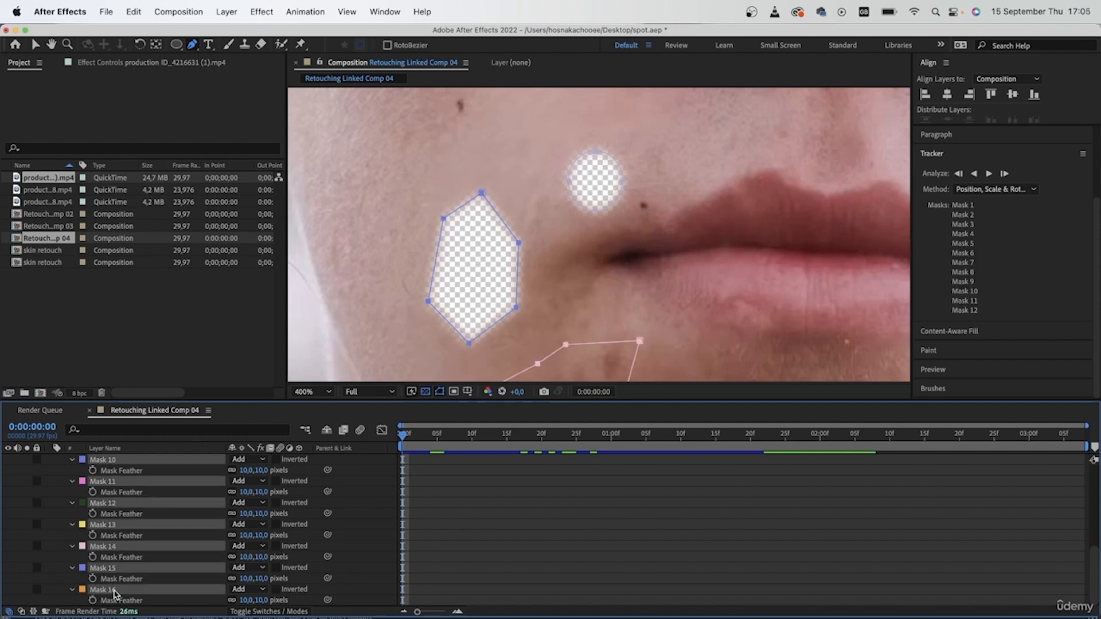
{"action": "left_click", "coordinate": [252, 503]}
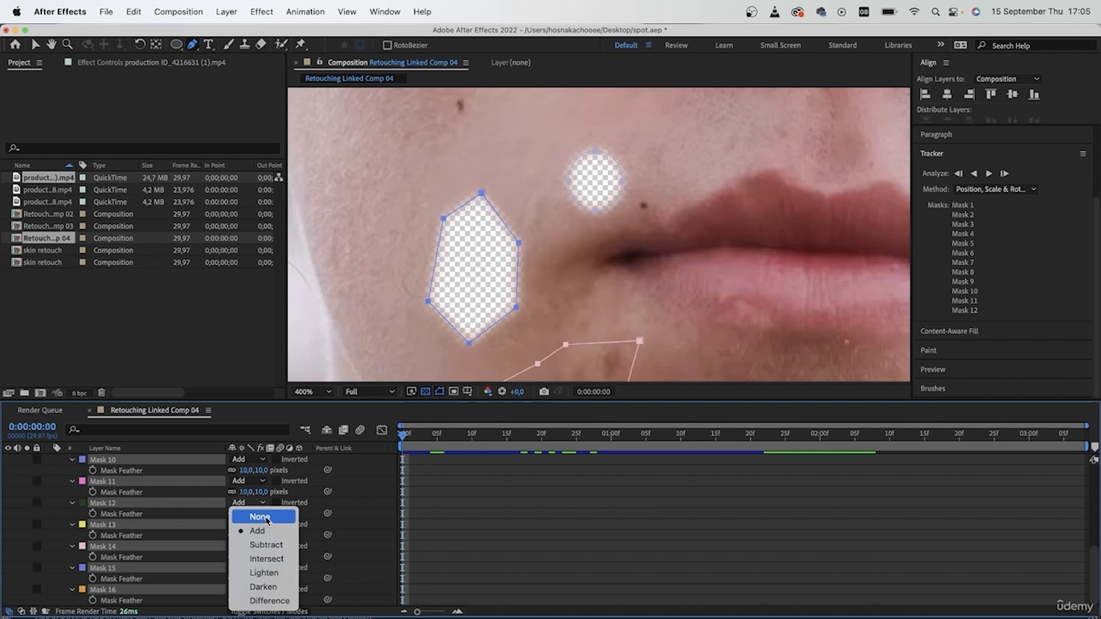
{"action": "left_click", "coordinate": [266, 519]}
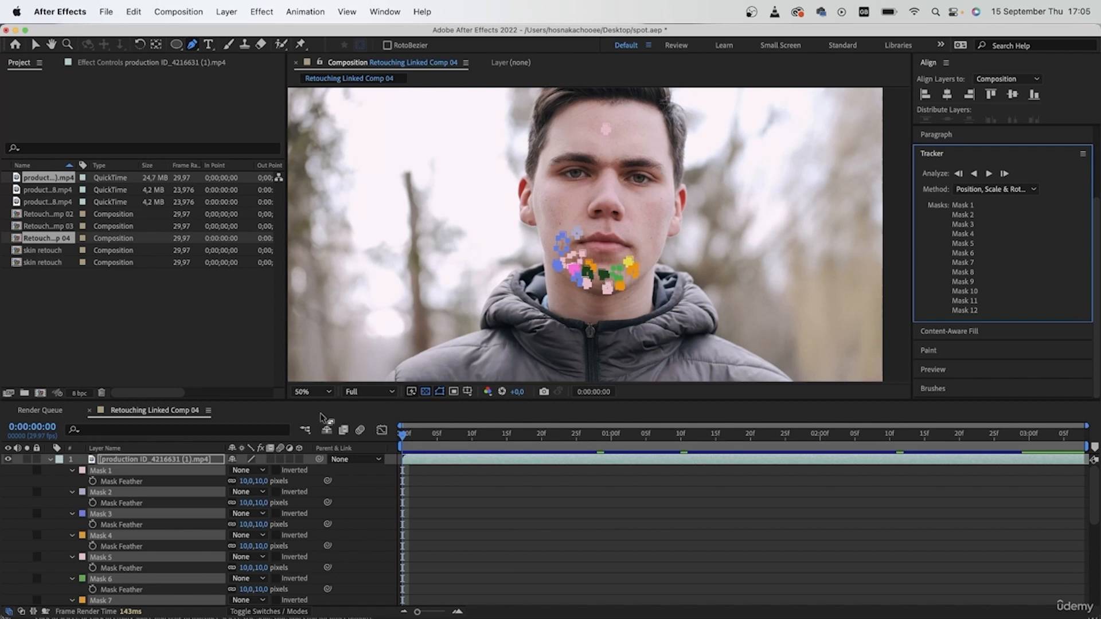
Bring up the Tracker for the selected masks and choose Position, Scale & Rotation as the tracking method
{"action": "left_click", "coordinate": [105, 477]}
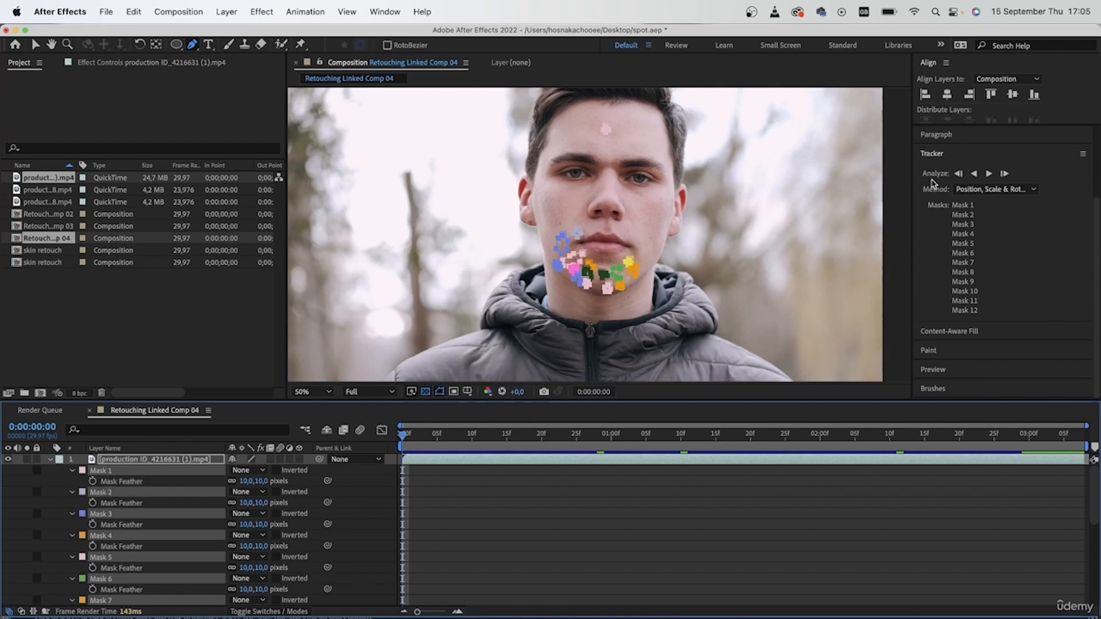
{"action": "left_click", "coordinate": [385, 12]}
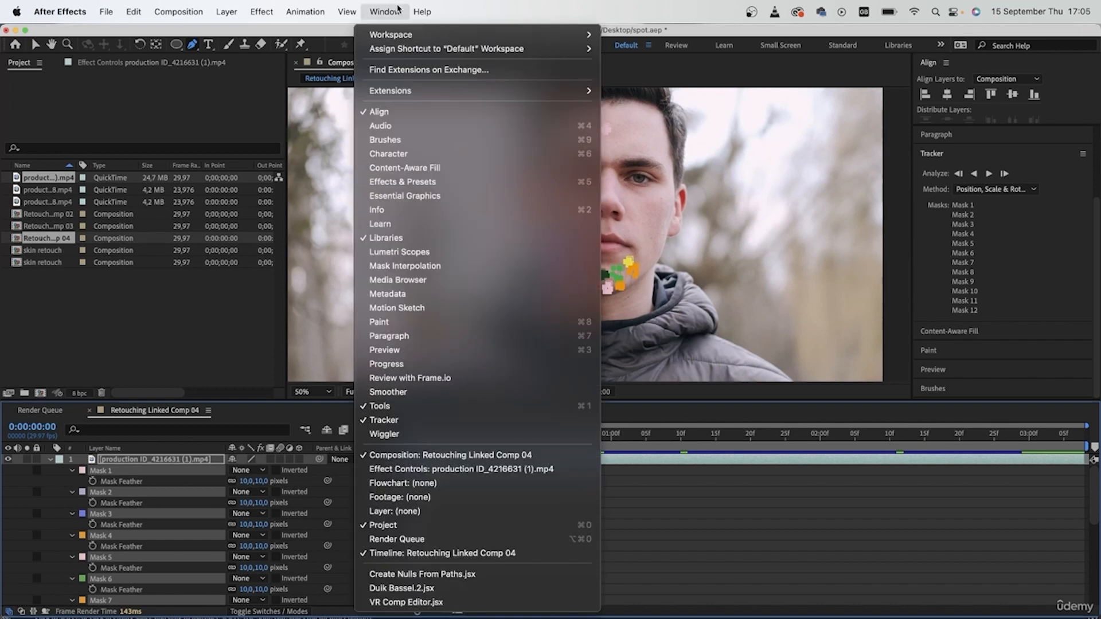
{"action": "left_click", "coordinate": [390, 420]}
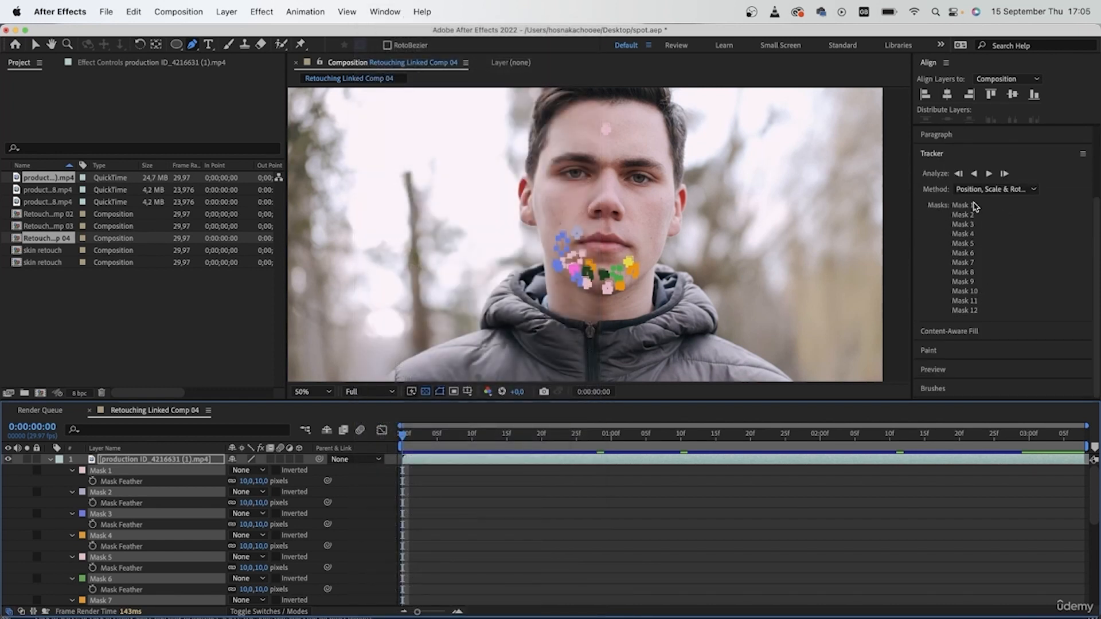
{"action": "left_click_drag", "start_coordinate": [977, 322], "coordinate": [979, 380]}
{"action": "scroll", "coordinate": [256, 538], "scroll_direction": "down", "scroll_amount": 6}
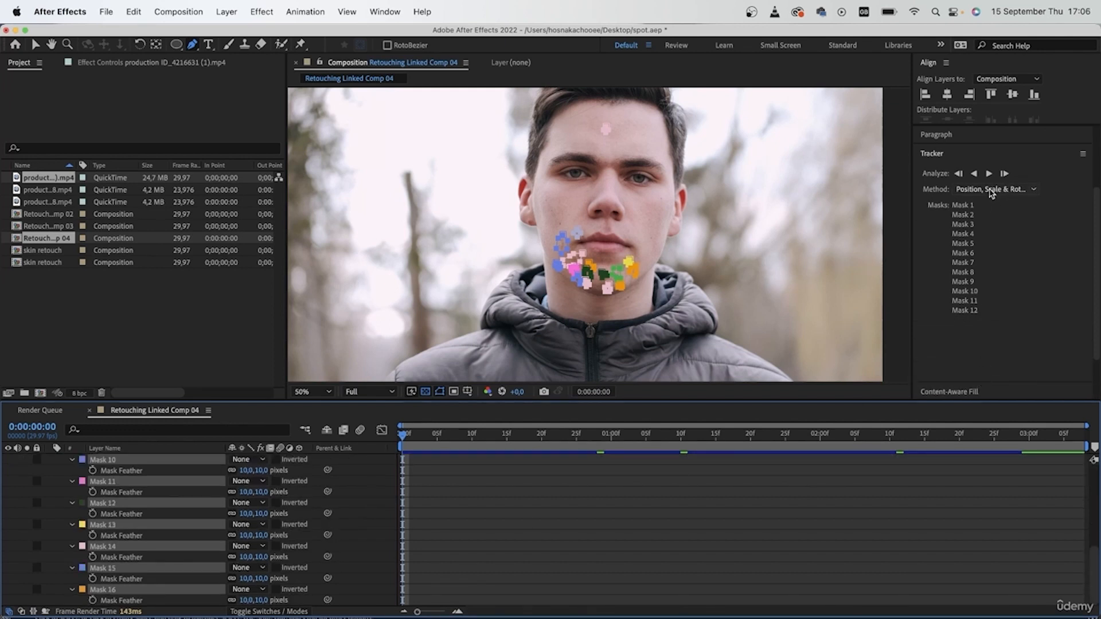
{"action": "left_click", "coordinate": [991, 190]}
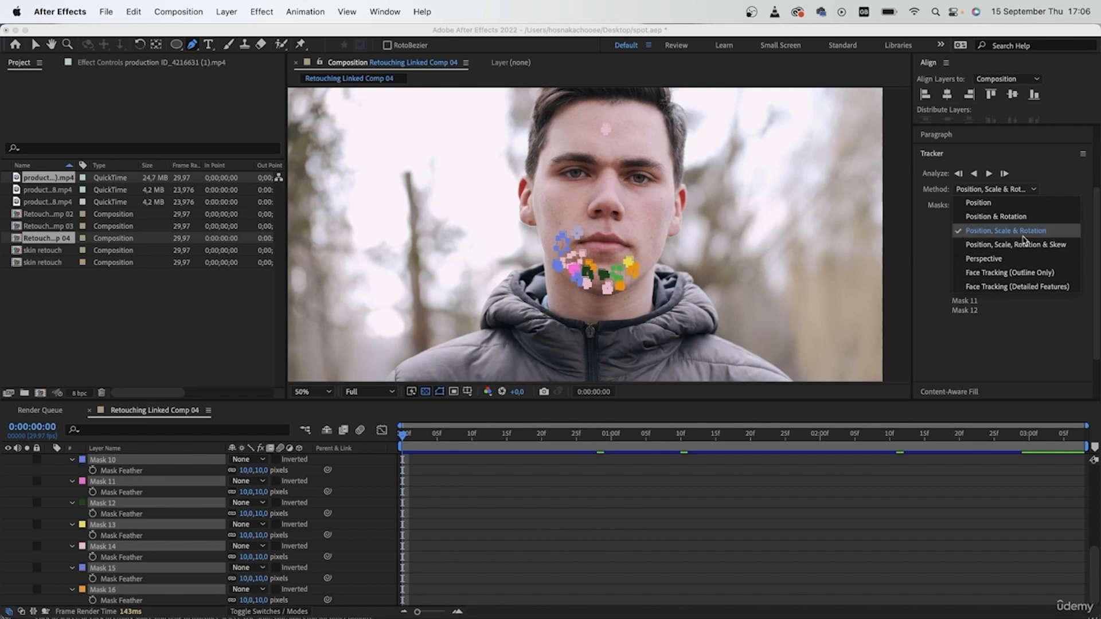
{"action": "left_click", "coordinate": [999, 232]}
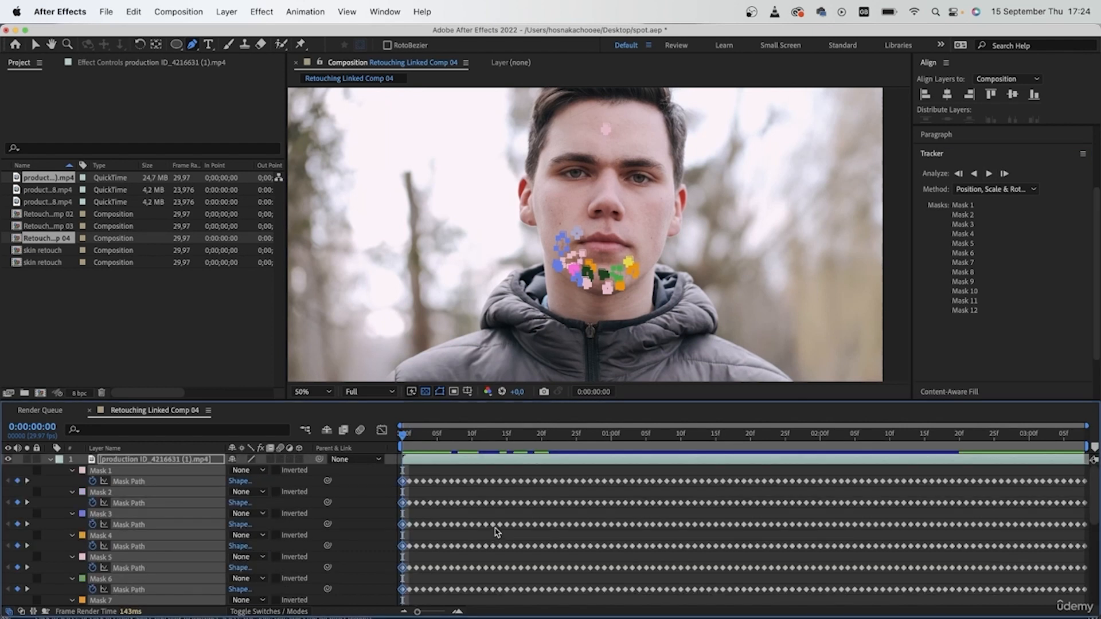
Return to the first frame, set the mode of all tracked masks to Subtract, and collapse the layer
{"action": "left_click_drag", "start_coordinate": [402, 436], "coordinate": [379, 467]}
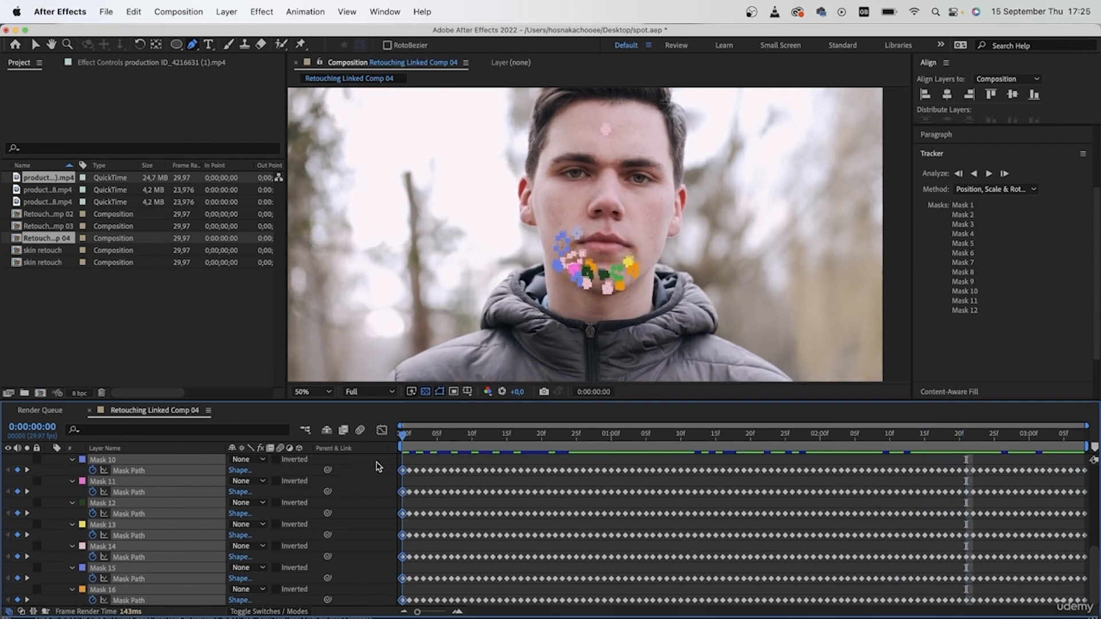
{"action": "scroll", "coordinate": [121, 539], "scroll_direction": "up", "scroll_amount": 10}
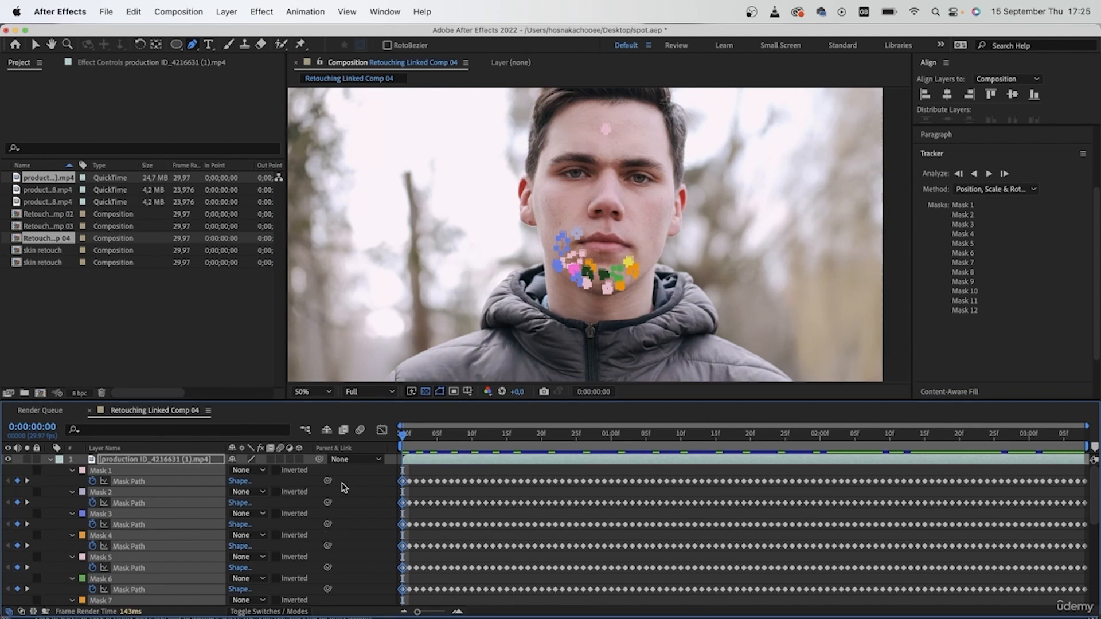
{"action": "left_click", "coordinate": [242, 471]}
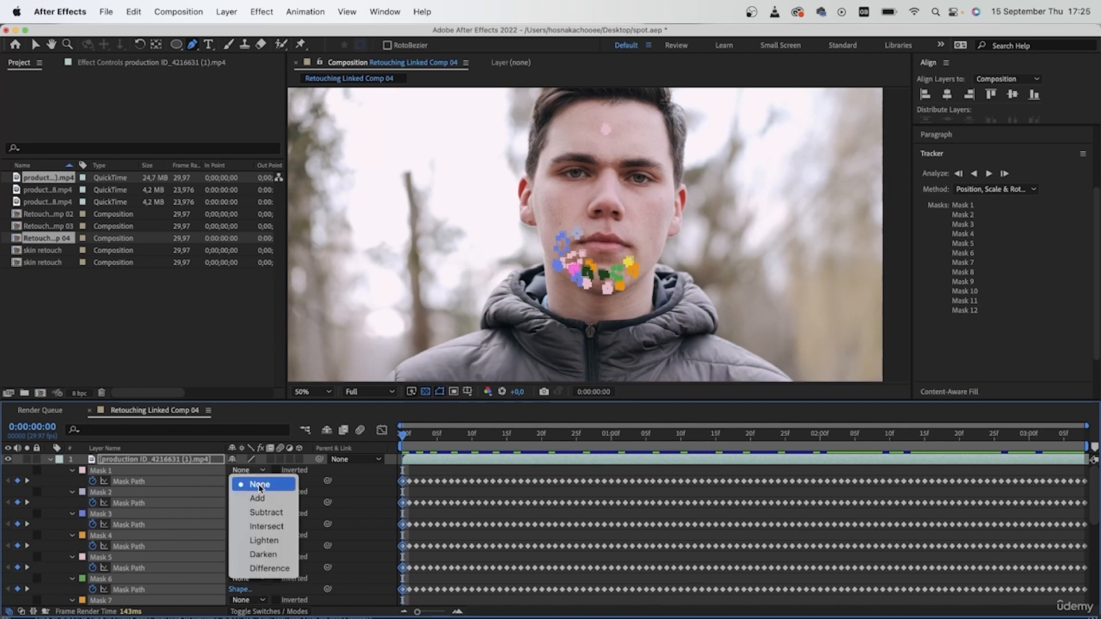
{"action": "left_click", "coordinate": [262, 512]}
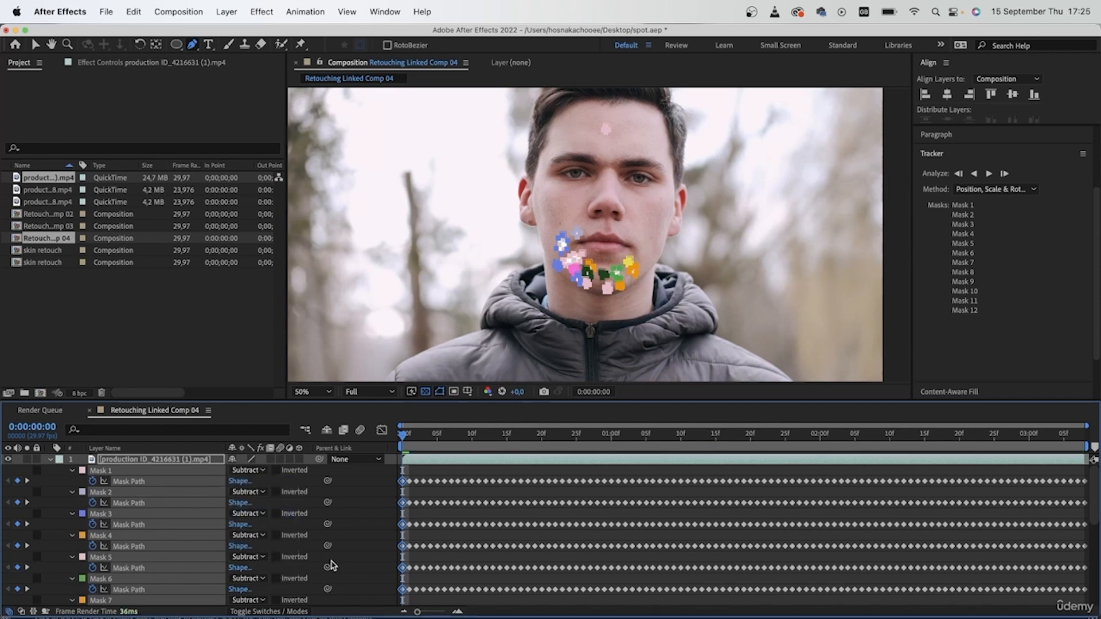
{"action": "left_click", "coordinate": [50, 459]}
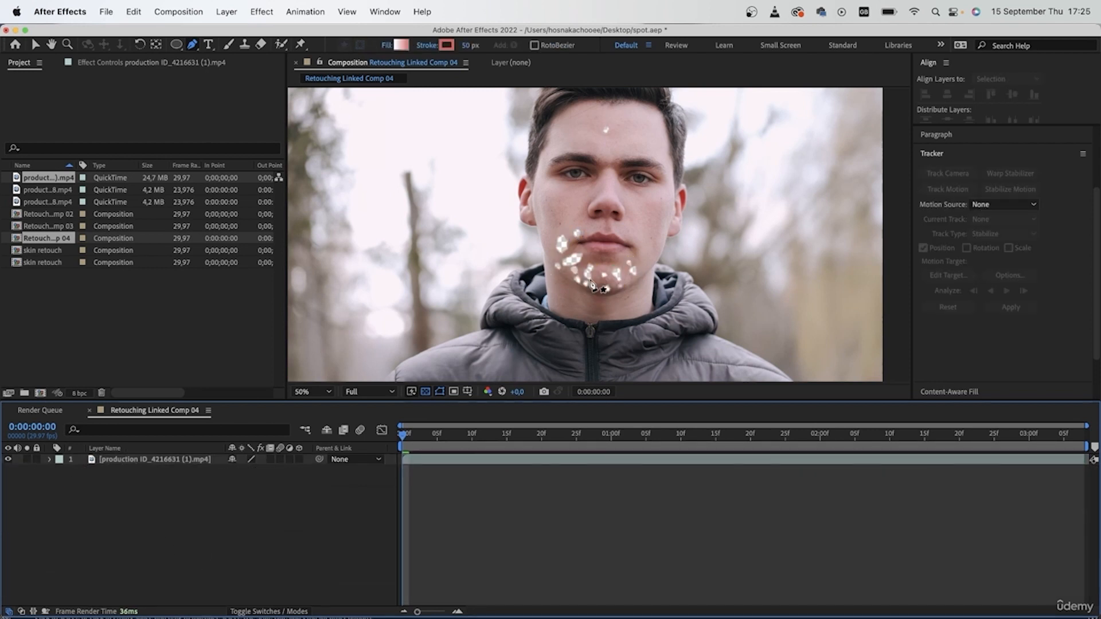
Turn off the composition's transparency grid and open the Content-Aware Fill settings
{"action": "left_click", "coordinate": [425, 392]}
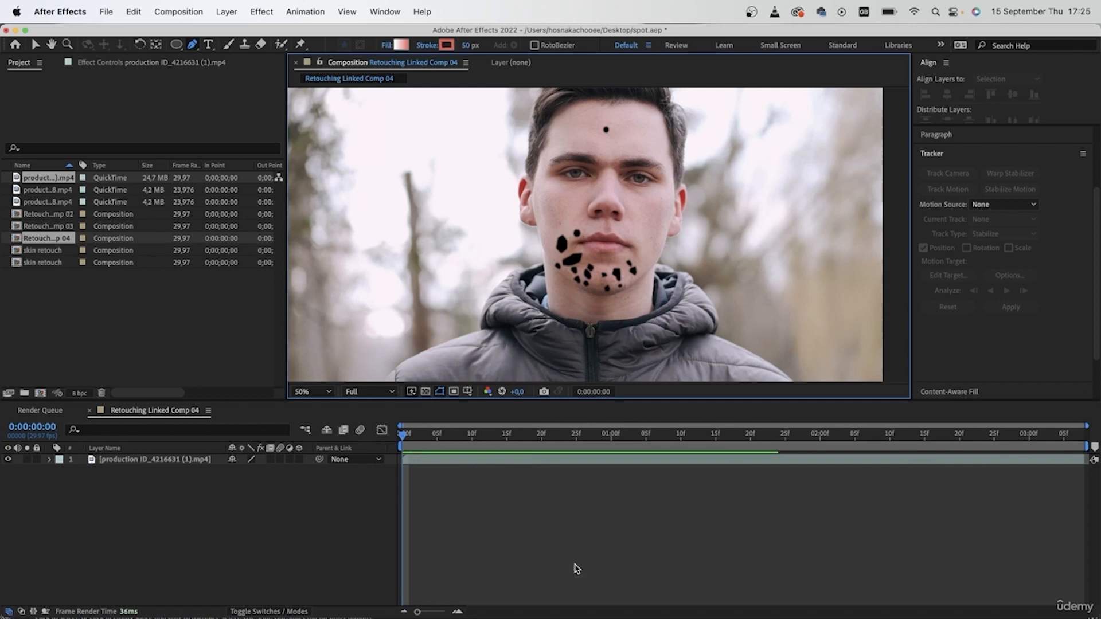
{"action": "scroll", "coordinate": [945, 340], "scroll_direction": "down", "scroll_amount": 2}
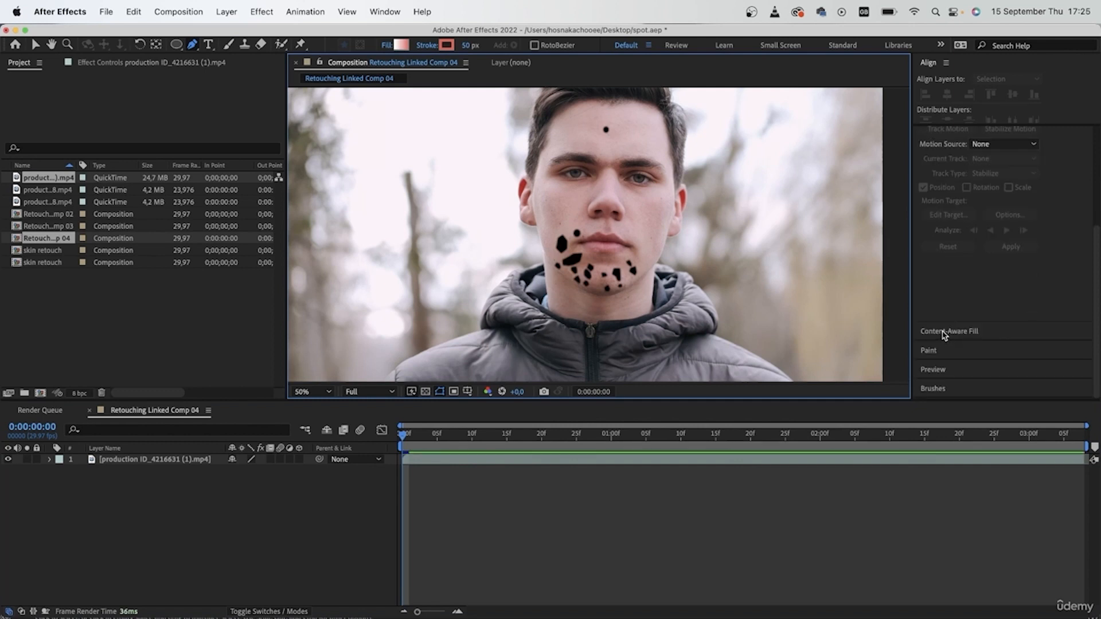
{"action": "left_click", "coordinate": [944, 332]}
{"action": "left_click", "coordinate": [388, 6]}
{"action": "left_click", "coordinate": [454, 7]}
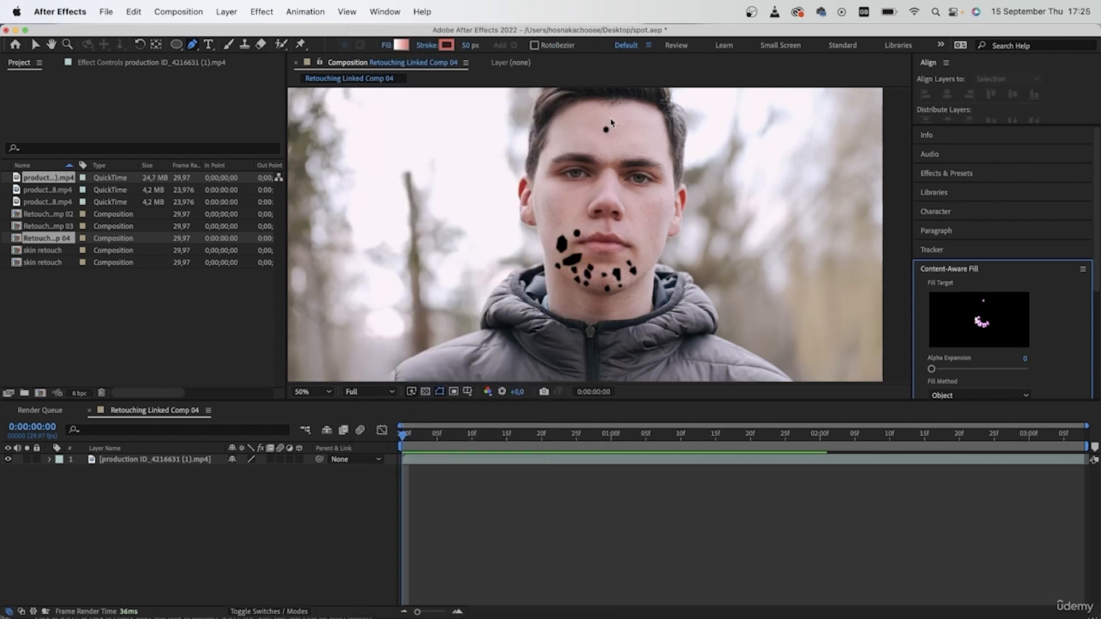
{"action": "left_click", "coordinate": [385, 12]}
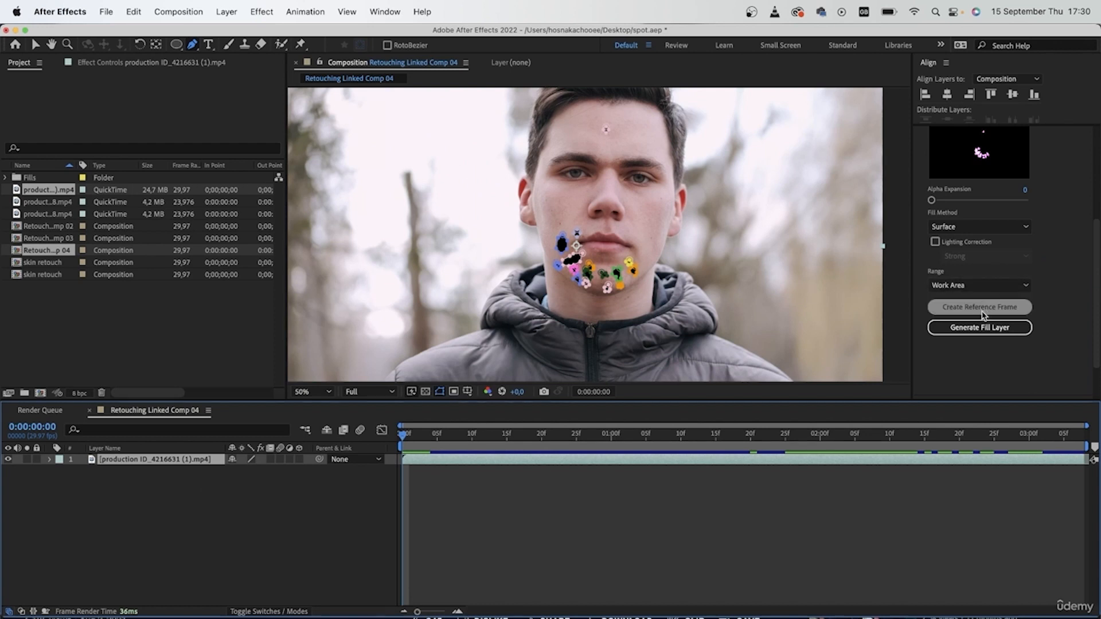
Reveal every mask on the footage layer, set the mode of all sixteen to None, and collapse and deselect the layer
{"action": "left_click", "coordinate": [813, 545]}
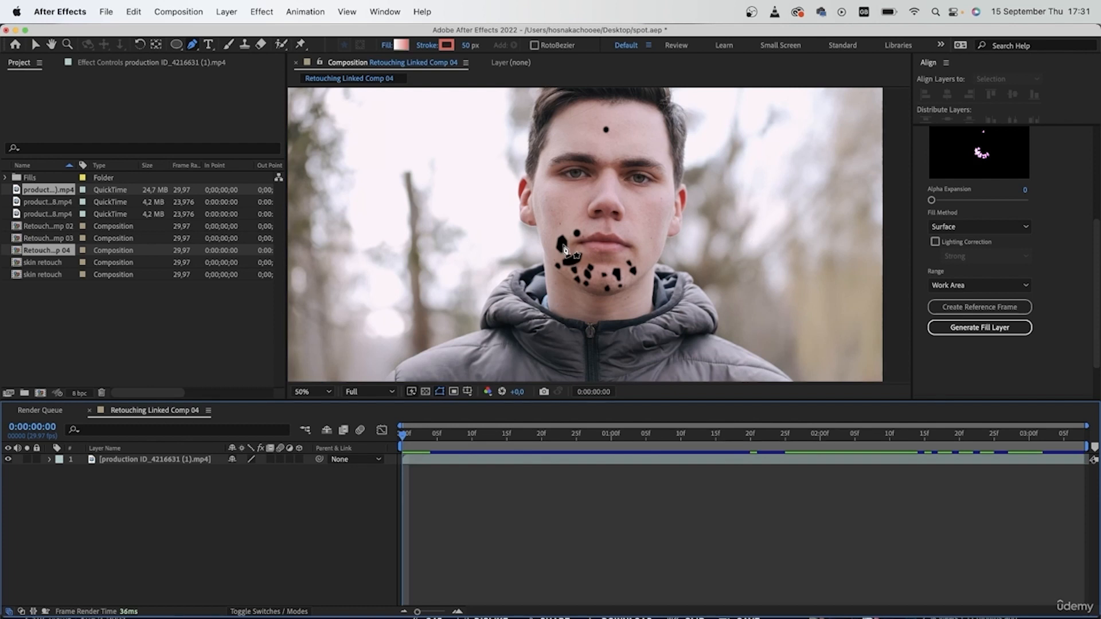
{"action": "scroll", "coordinate": [1040, 386], "scroll_direction": "down", "scroll_amount": 2}
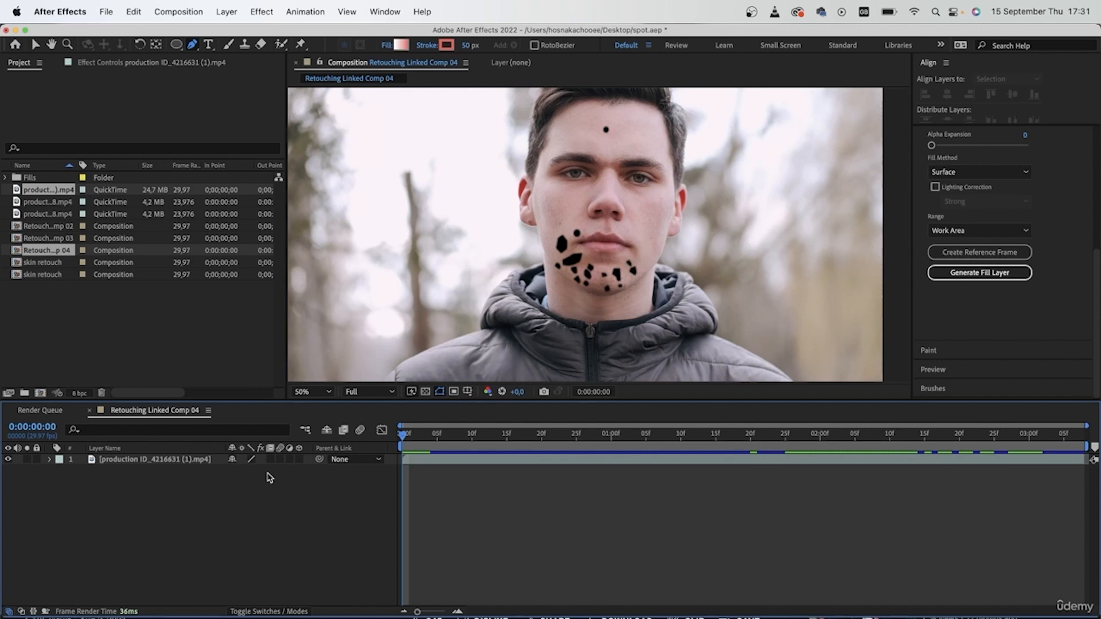
{"action": "left_click", "coordinate": [178, 464]}
{"action": "key", "text": "m"}
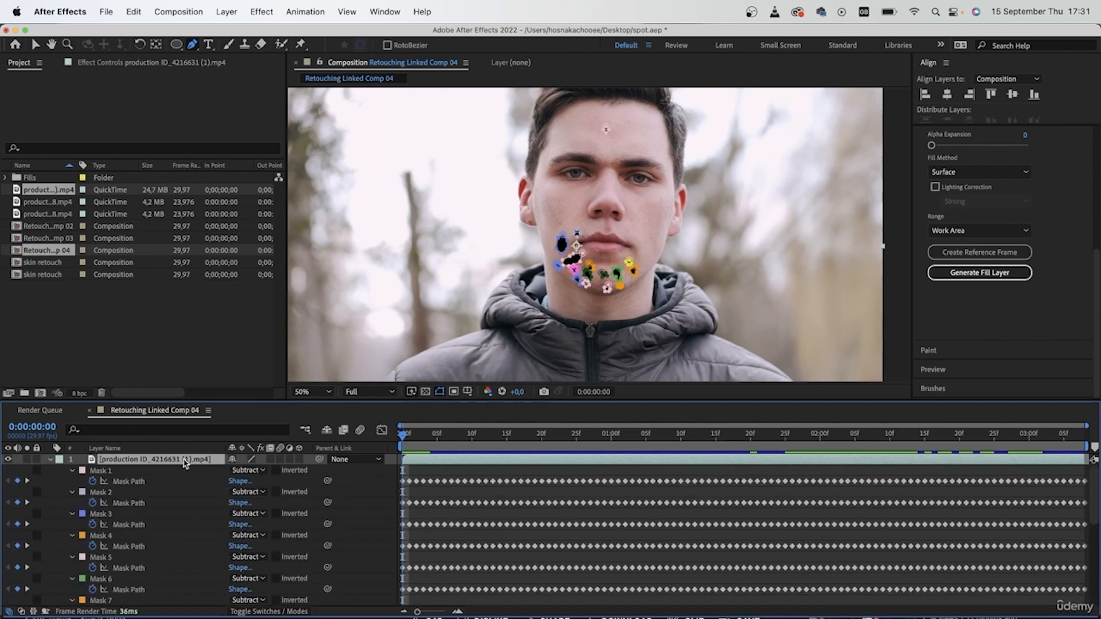
{"action": "scroll", "coordinate": [137, 545], "scroll_direction": "down", "scroll_amount": 5}
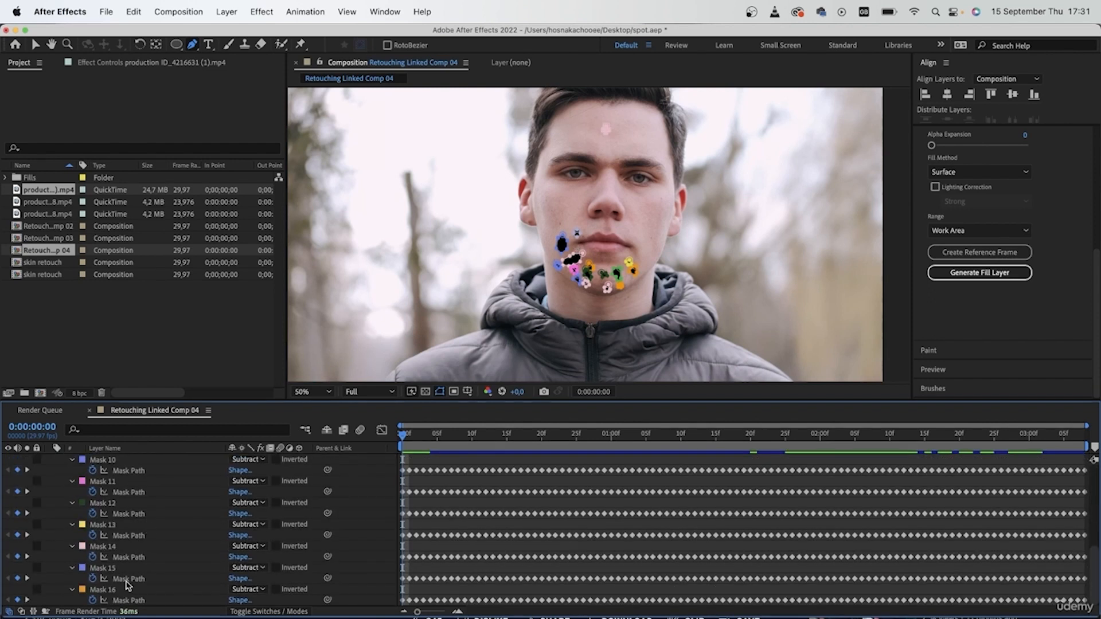
{"action": "key", "text": "super+a"}
{"action": "left_click", "coordinate": [246, 569]}
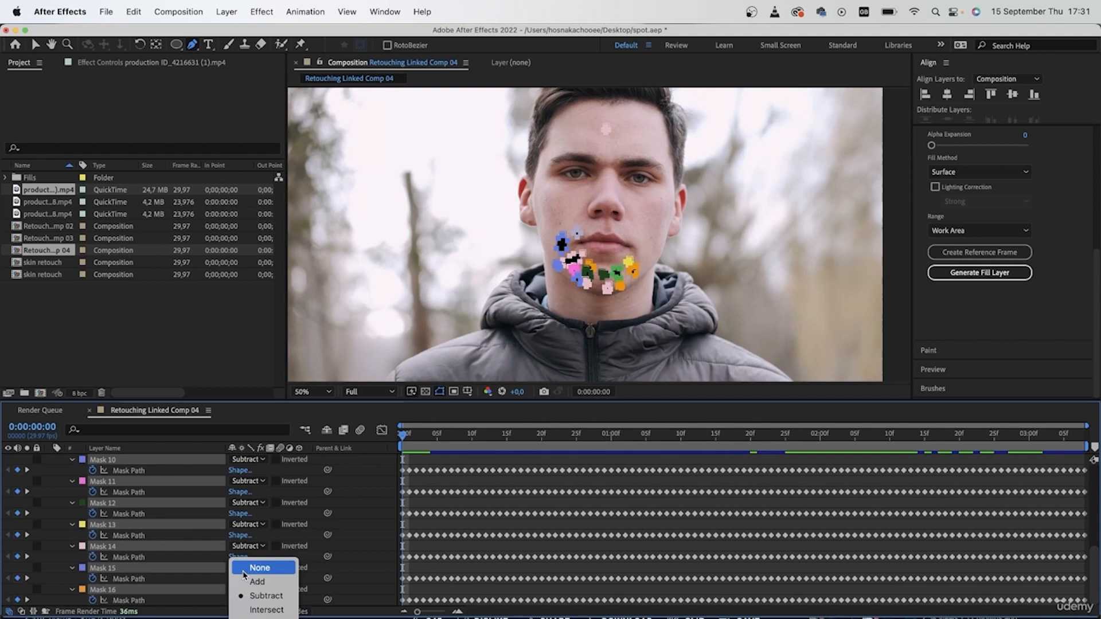
{"action": "left_click", "coordinate": [258, 569]}
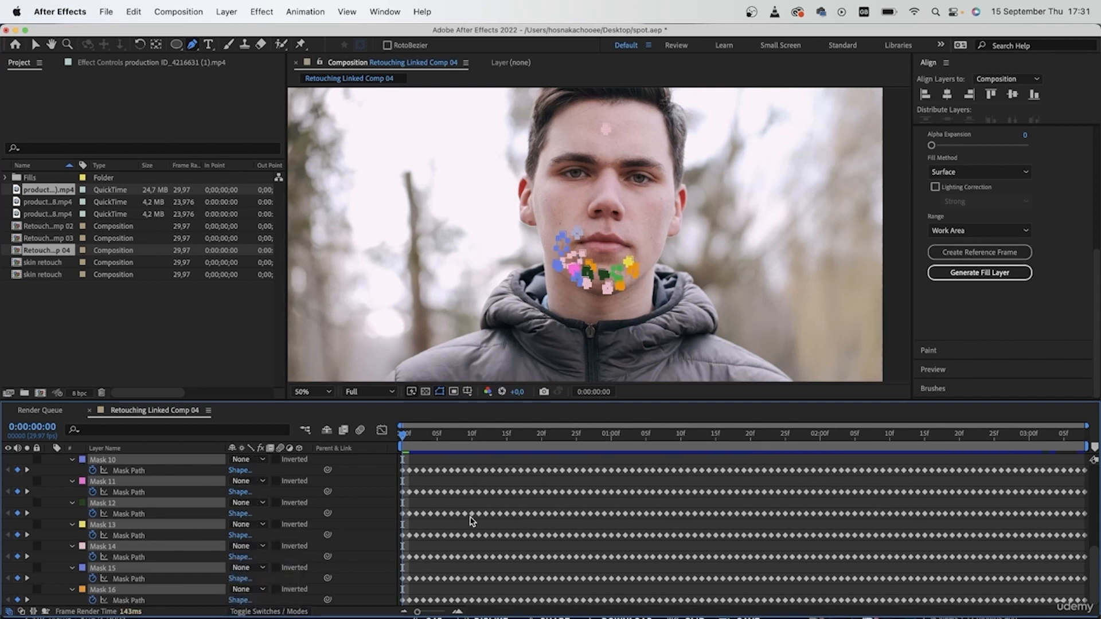
{"action": "key", "text": "m"}
{"action": "left_click", "coordinate": [471, 519]}
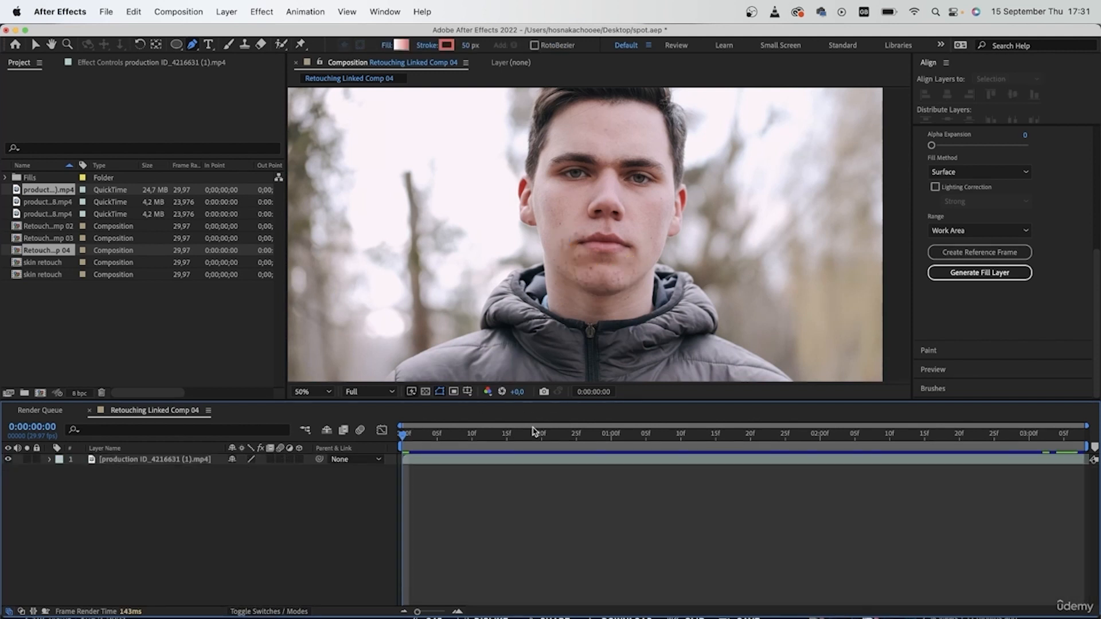
Select the footage layer and set the Content-Aware Fill method to Edge Blend
{"action": "left_click", "coordinate": [161, 460]}
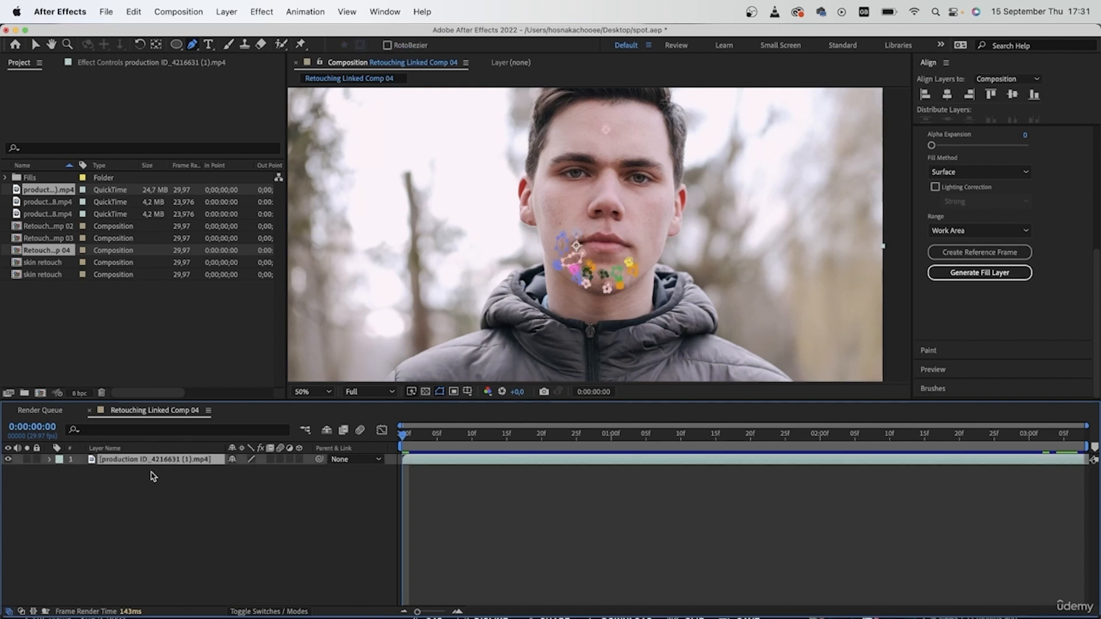
{"action": "left_click", "coordinate": [1042, 350]}
{"action": "left_click", "coordinate": [966, 269]}
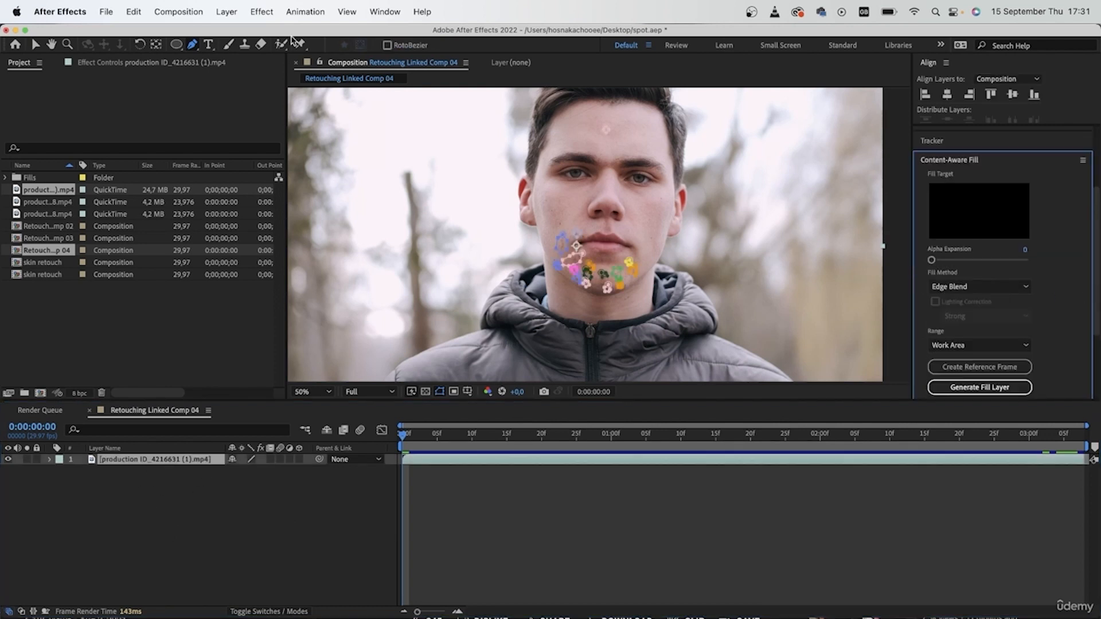
{"action": "left_click", "coordinate": [394, 17]}
{"action": "left_click", "coordinate": [415, 165]}
Play the clip from near its start and scrub on to 0:00:03:01 to examine how the face moves
{"action": "left_click", "coordinate": [419, 438]}
{"action": "key", "text": "space"}
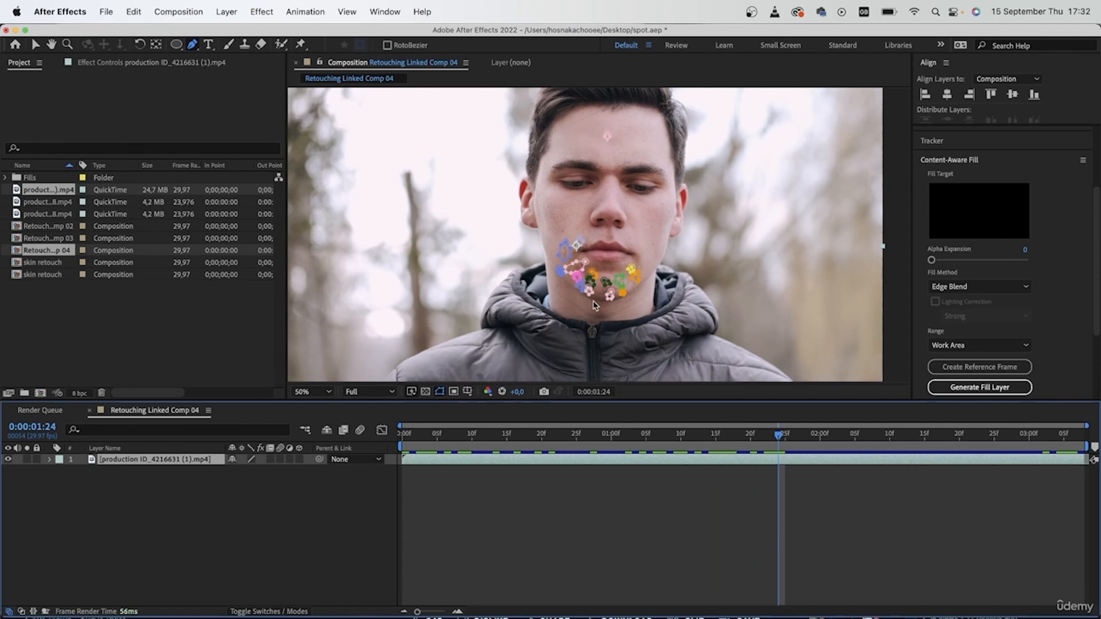
{"action": "left_click_drag", "start_coordinate": [779, 437], "coordinate": [757, 441]}
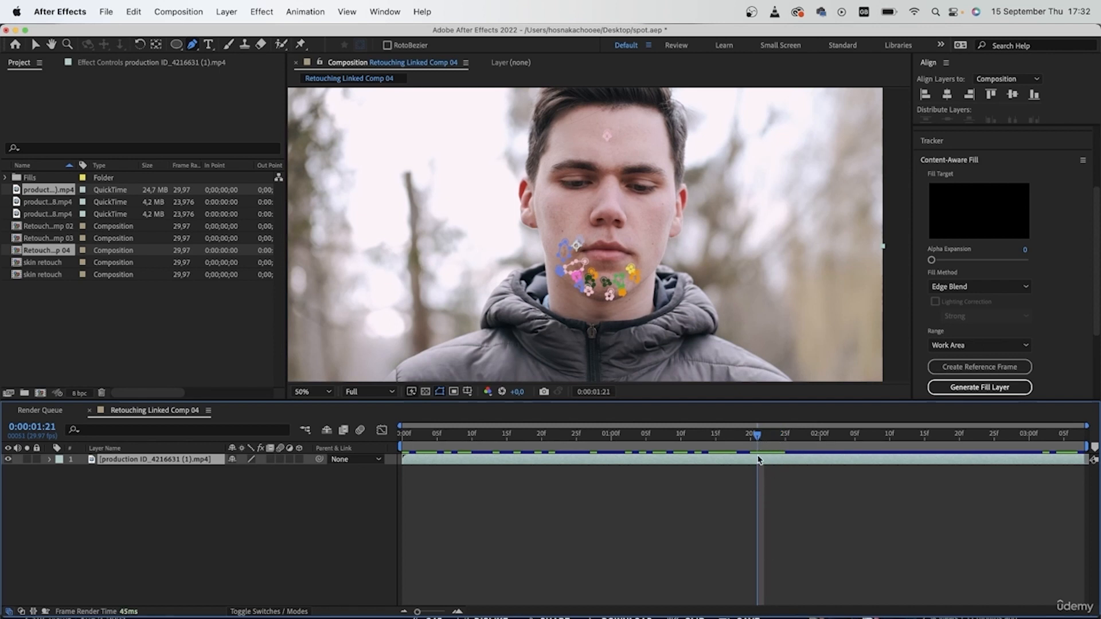
{"action": "left_click_drag", "start_coordinate": [756, 435], "coordinate": [1039, 453]}
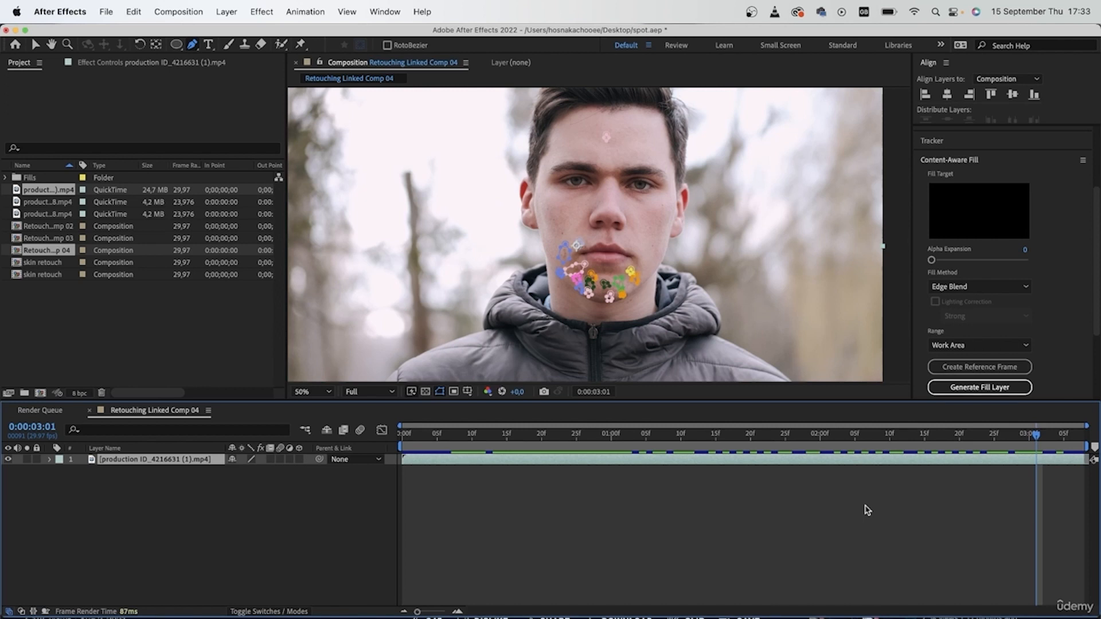
Place a composition marker at about 0:00:01:25 and step back four frames from there
{"action": "left_click", "coordinate": [786, 437]}
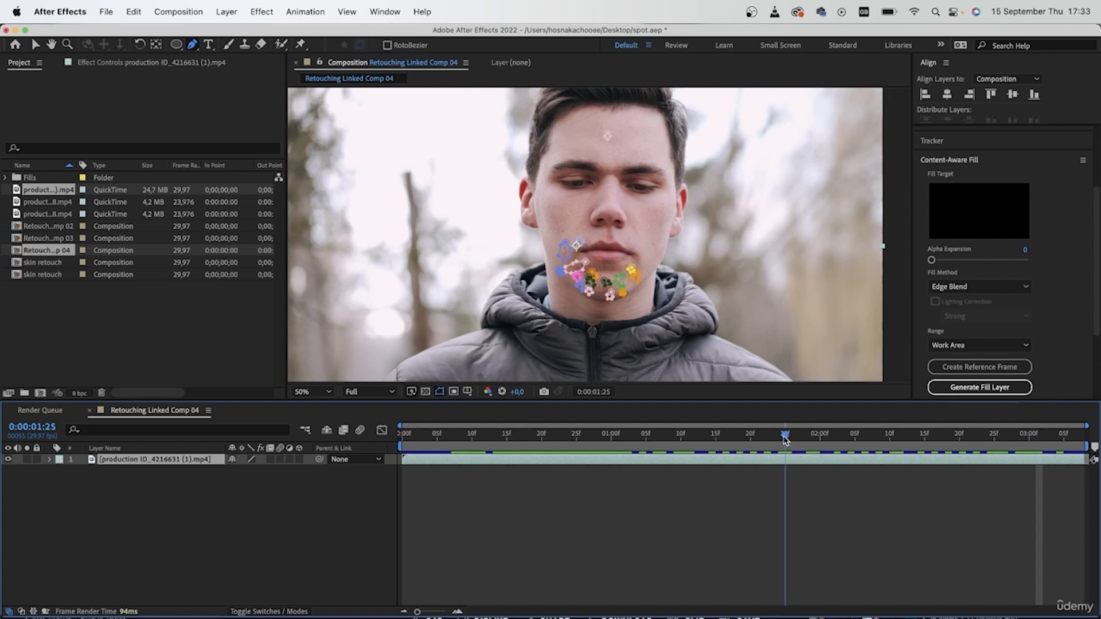
{"action": "left_click_drag", "start_coordinate": [1095, 447], "coordinate": [789, 451]}
{"action": "key", "text": "Page_Up"}
{"action": "key", "text": "Page_Up"}
{"action": "key", "text": "Page_Up"}
{"action": "key", "text": "Page_Up"}
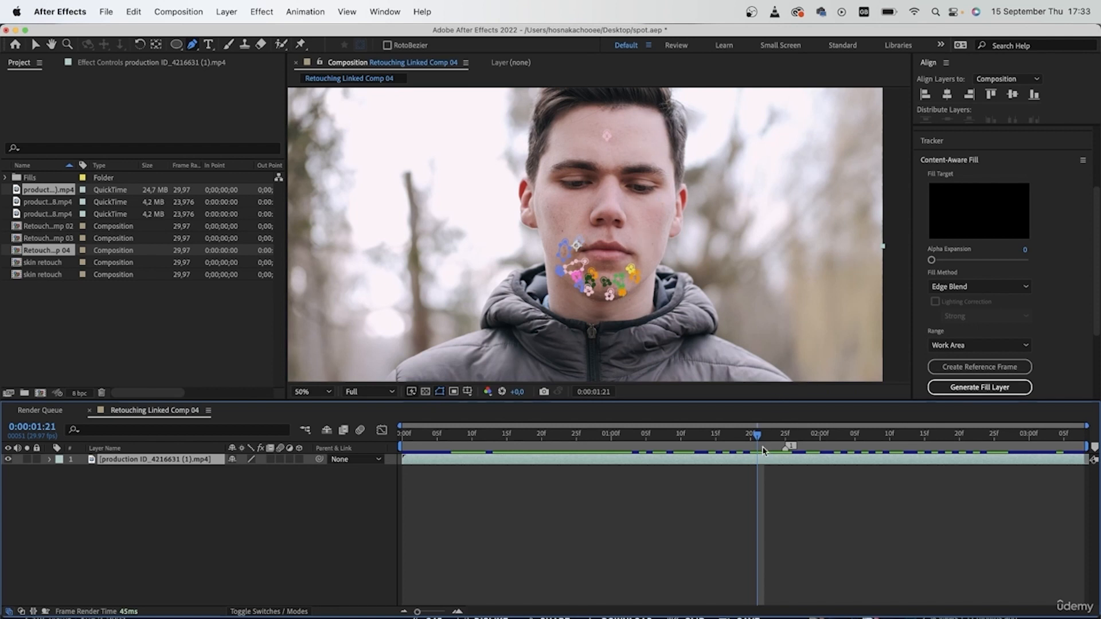
Scrub back and forth between 0:00:02:05 and 0:00:01:04 to examine the changes in the head's pose
{"action": "mouse_move", "coordinate": [758, 437]}
{"action": "left_mouse_down"}
{"action": "mouse_move", "coordinate": [786, 437]}
{"action": "mouse_move", "coordinate": [745, 439]}
{"action": "left_mouse_up"}
{"action": "left_click", "coordinate": [973, 367]}
{"action": "left_click_drag", "start_coordinate": [744, 440], "coordinate": [854, 439]}
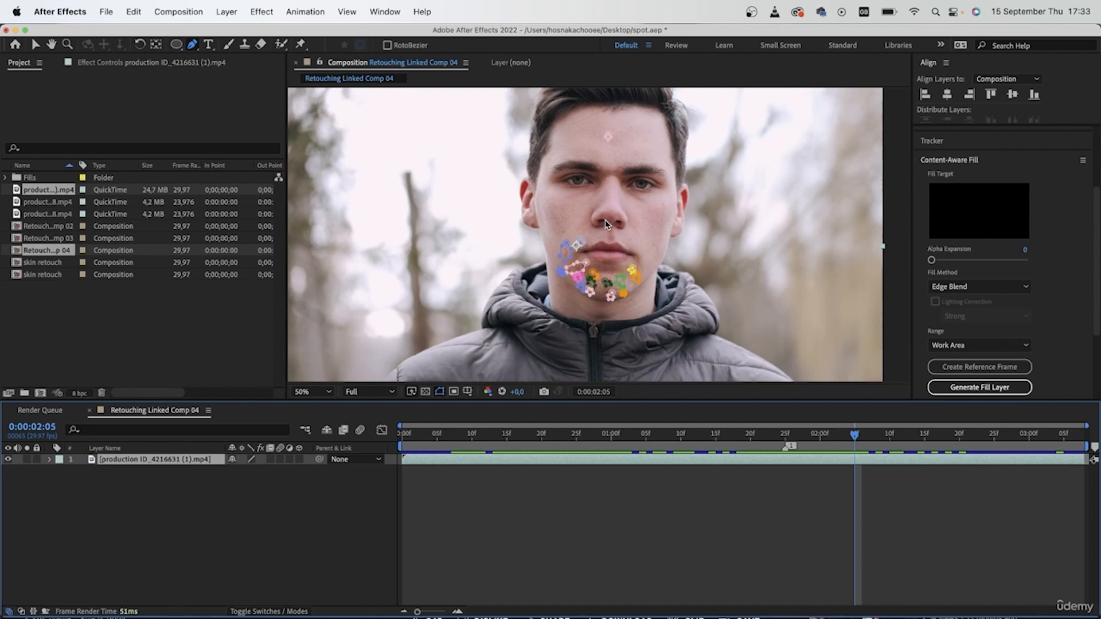
{"action": "left_click_drag", "start_coordinate": [858, 437], "coordinate": [721, 439]}
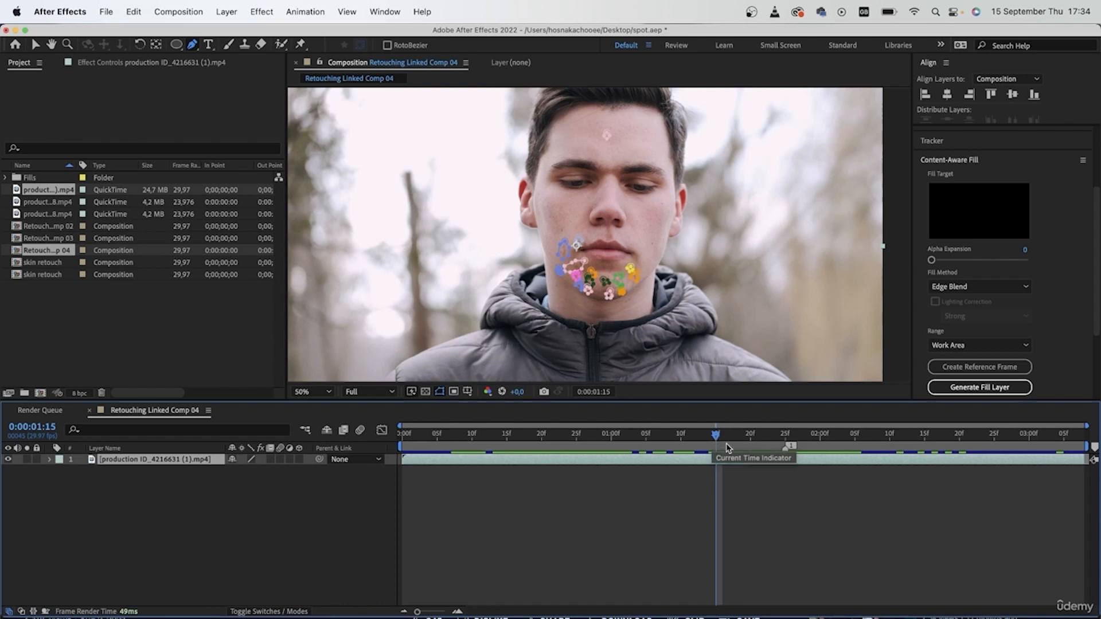
{"action": "left_click", "coordinate": [738, 437]}
{"action": "left_click_drag", "start_coordinate": [739, 439], "coordinate": [640, 442]}
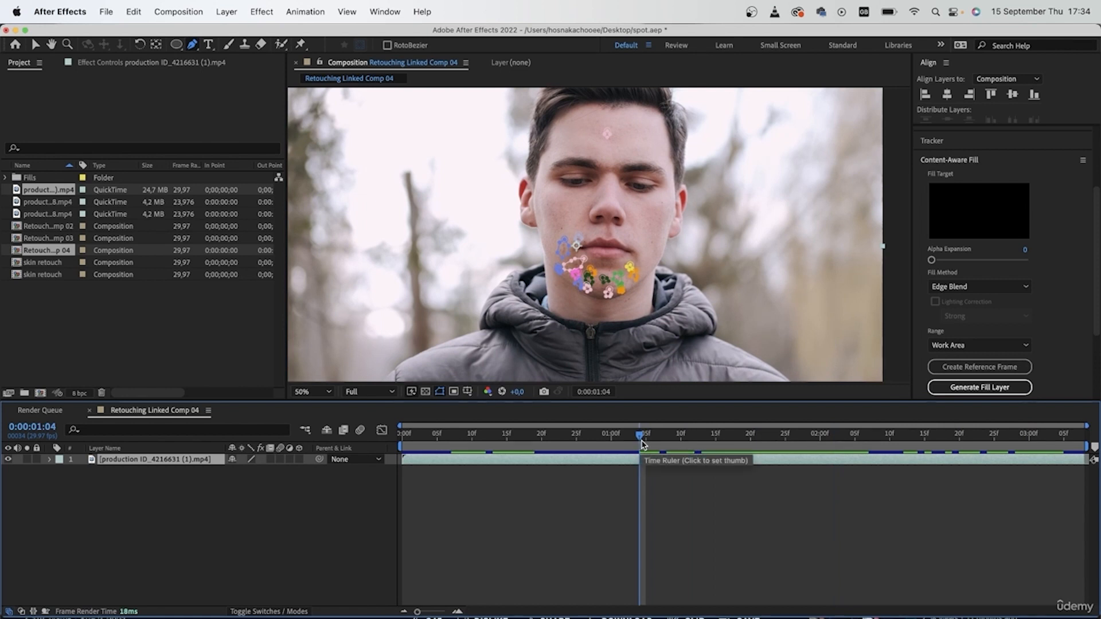
Return to the first frame, create a reference frame that opens in Photoshop, and close the two older 00.PSD documents
{"action": "left_click_drag", "start_coordinate": [642, 444], "coordinate": [408, 436]}
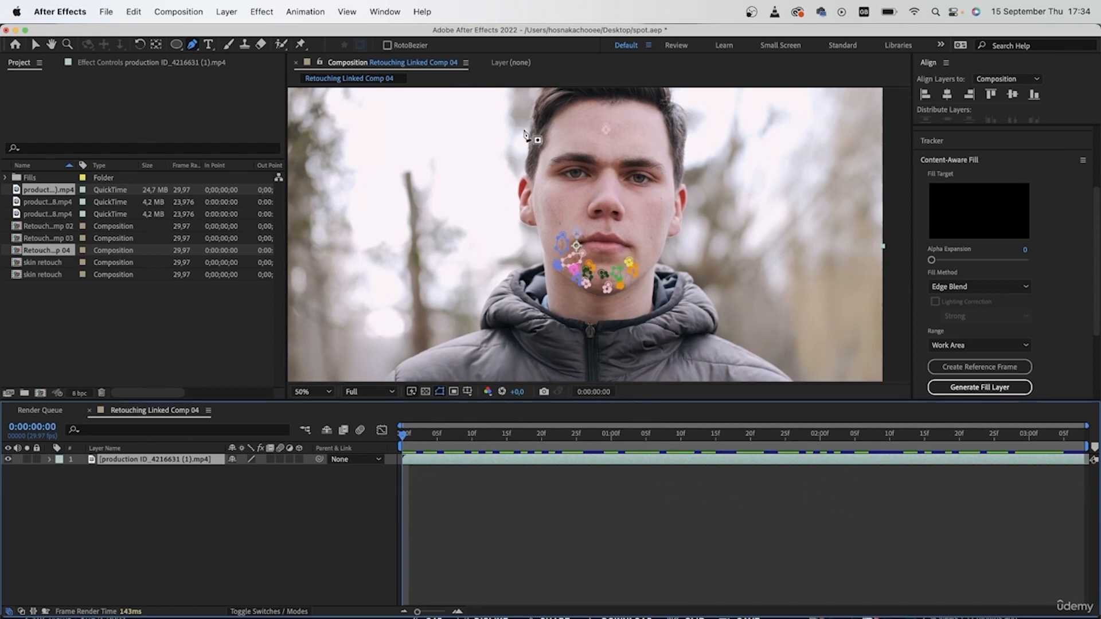
{"action": "left_click", "coordinate": [962, 370]}
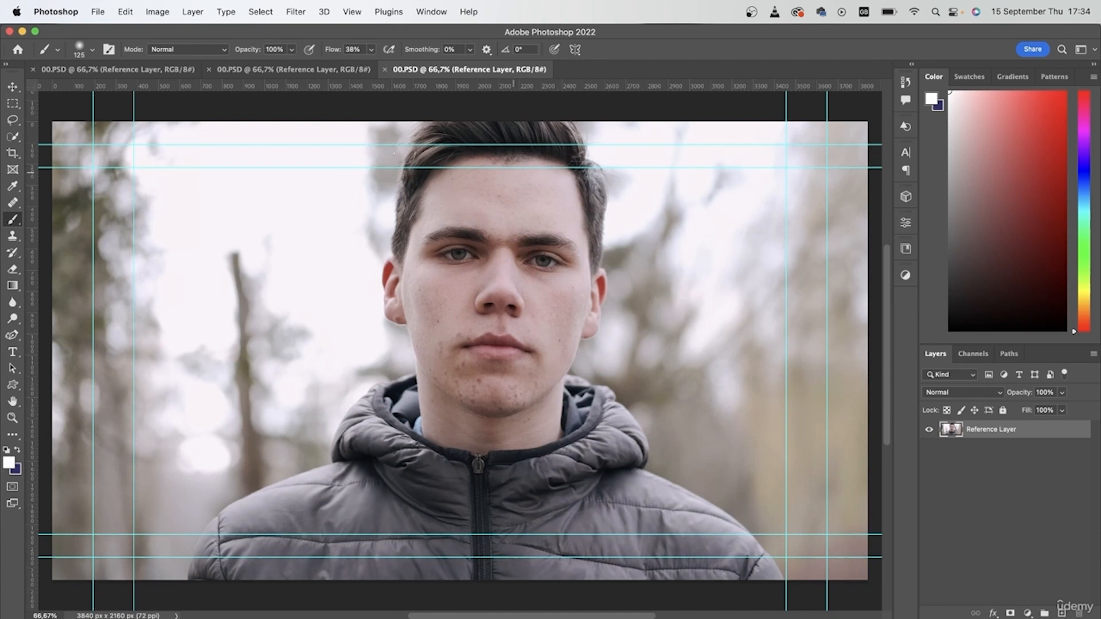
{"action": "left_click", "coordinate": [33, 69]}
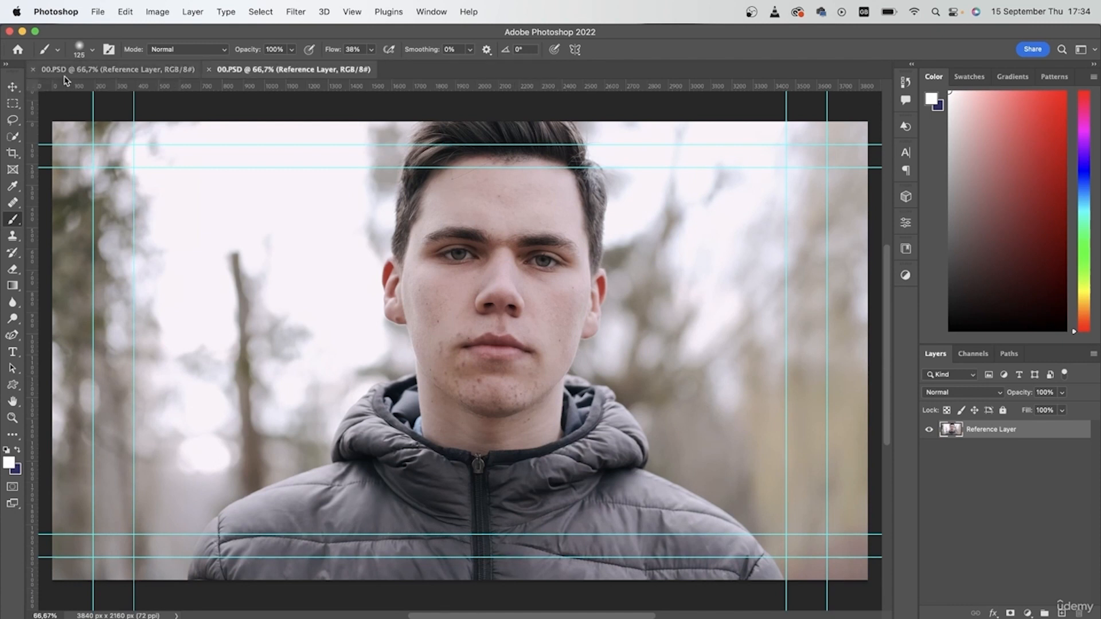
{"action": "left_click", "coordinate": [33, 69]}
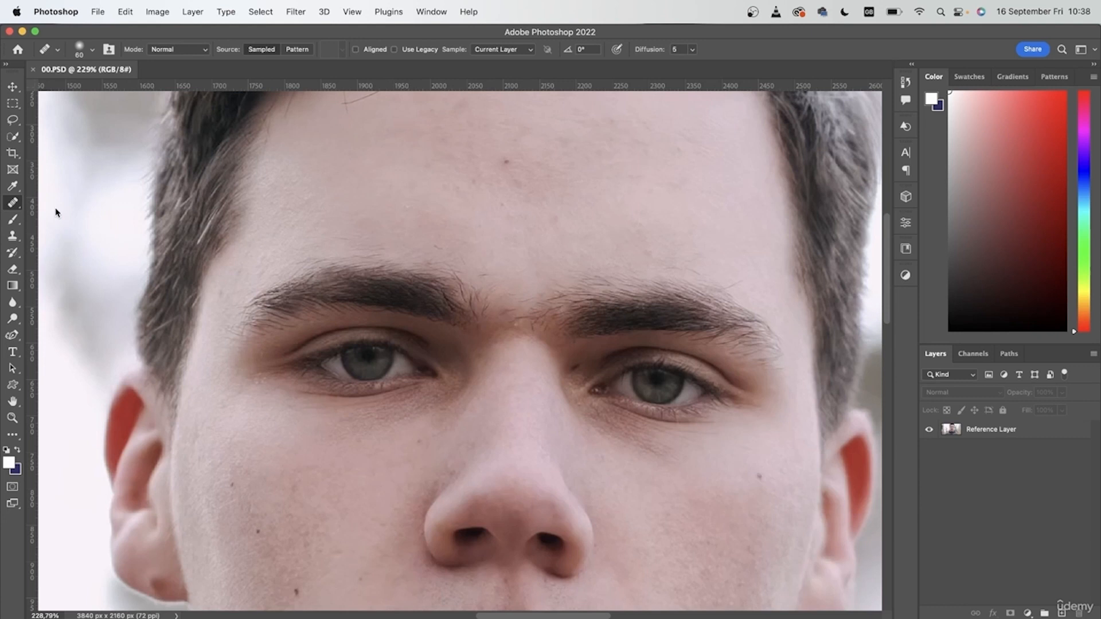
Select the Reference Layer and activate the Healing Brush Tool for retouching the lower face
{"action": "scroll", "coordinate": [352, 265], "scroll_direction": "down", "scroll_amount": 6}
{"action": "scroll", "coordinate": [351, 266], "scroll_direction": "up", "scroll_amount": 2}
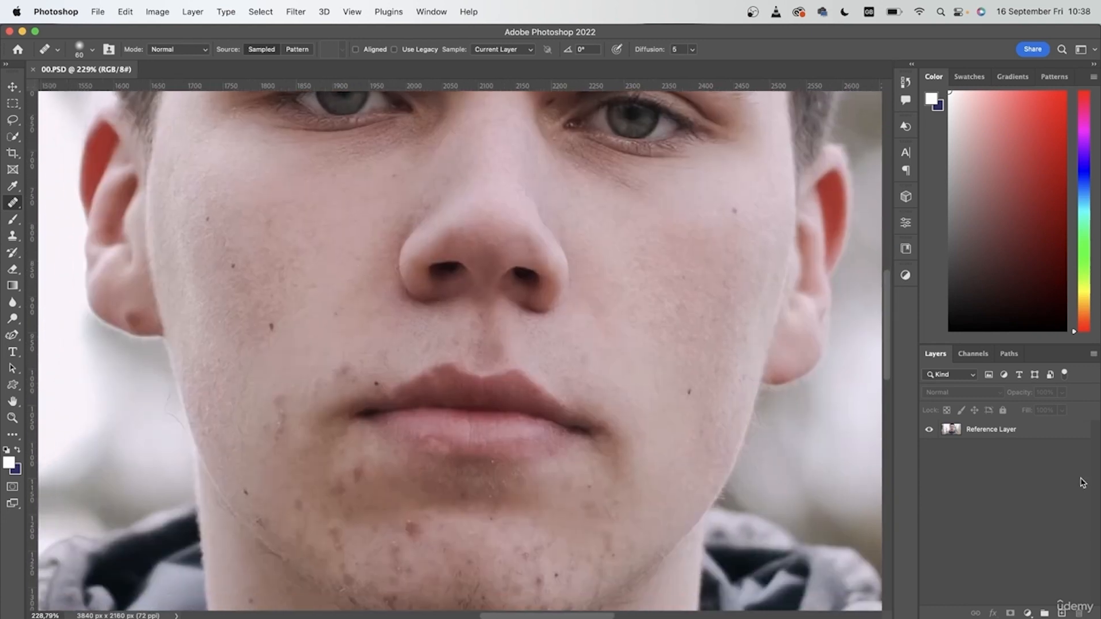
{"action": "left_click", "coordinate": [1024, 431]}
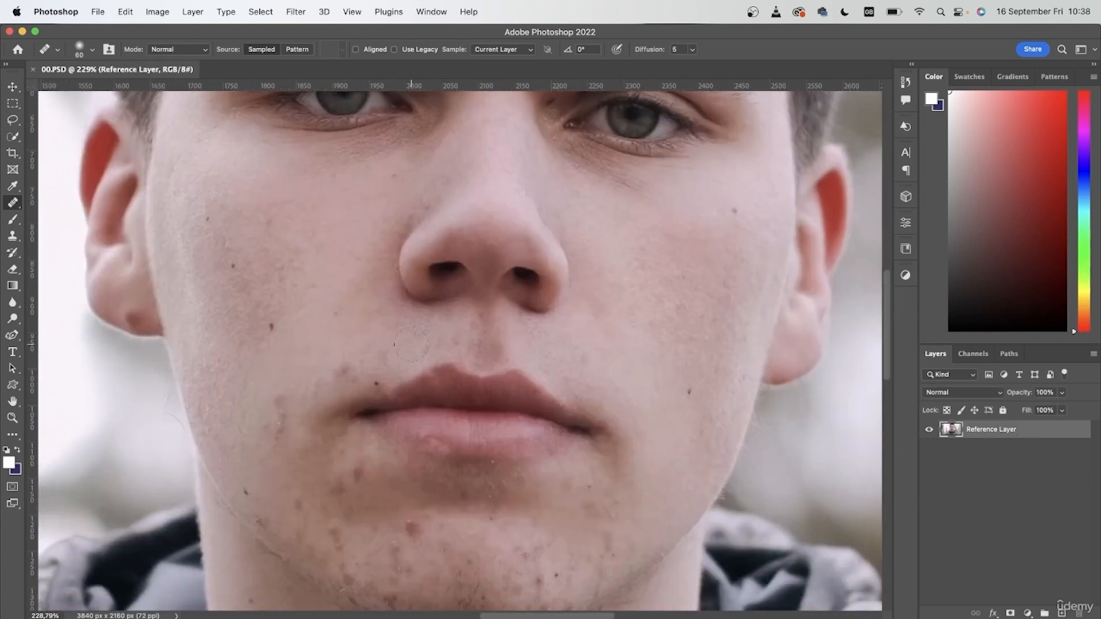
{"action": "left_click", "coordinate": [18, 203]}
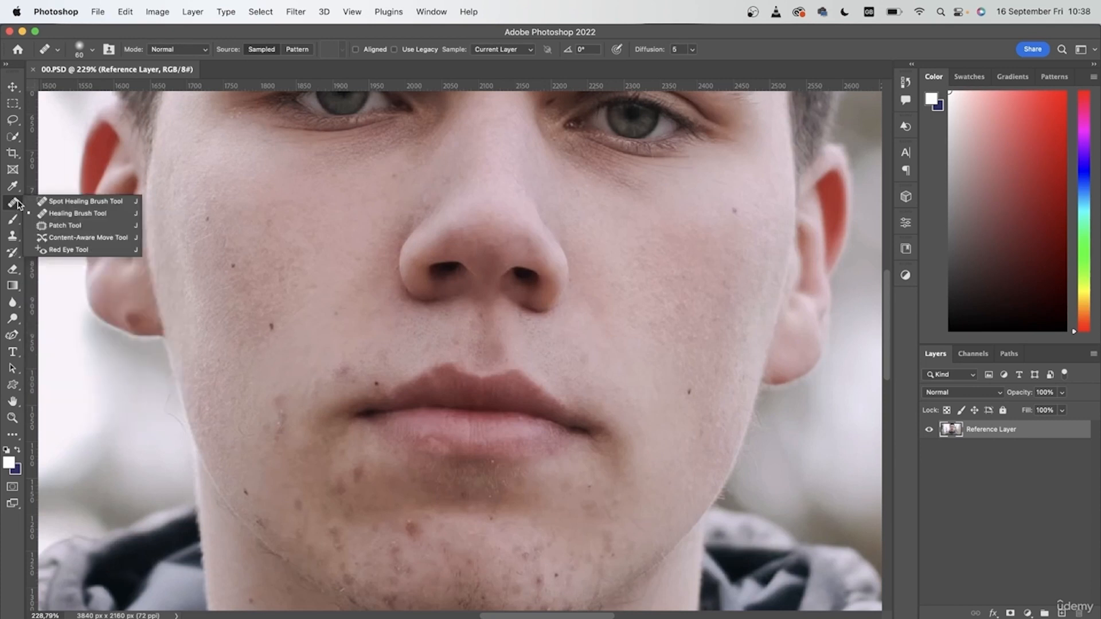
{"action": "left_click", "coordinate": [67, 215]}
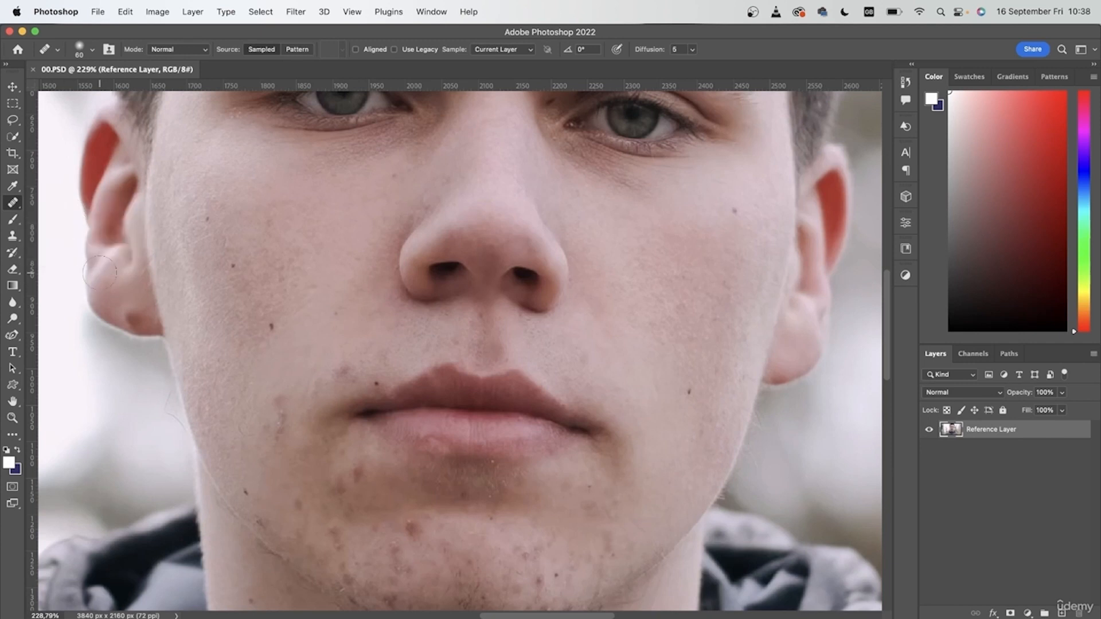
Check the Healing Brush's size and hardness settings
{"action": "right_click", "coordinate": [548, 315]}
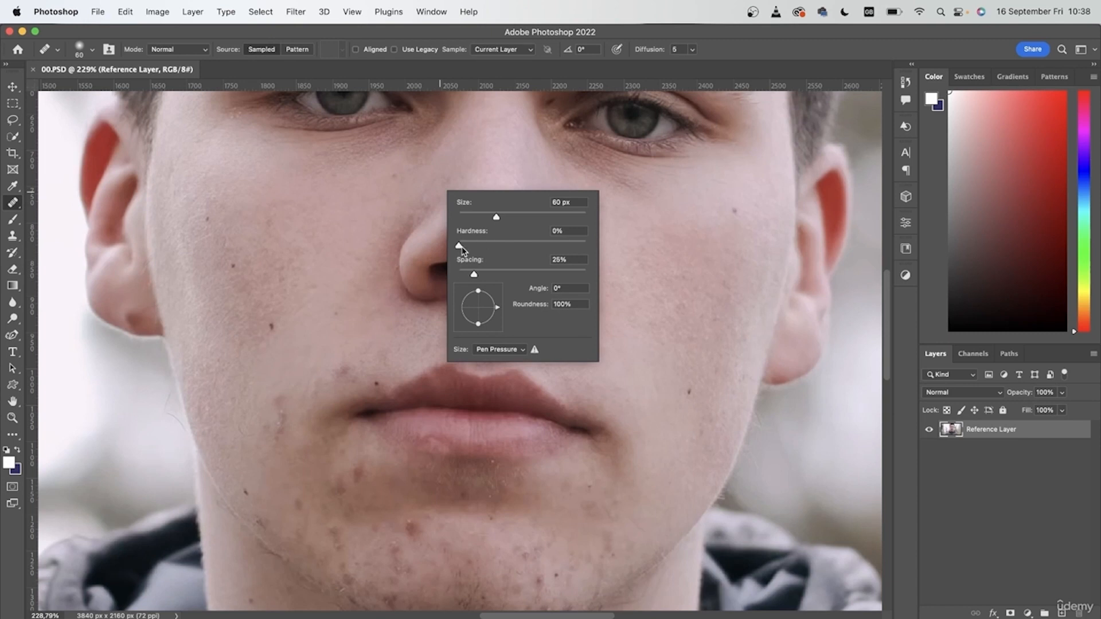
{"action": "left_click", "coordinate": [558, 232]}
{"action": "left_click", "coordinate": [1000, 504]}
{"action": "key", "text": "super+z"}
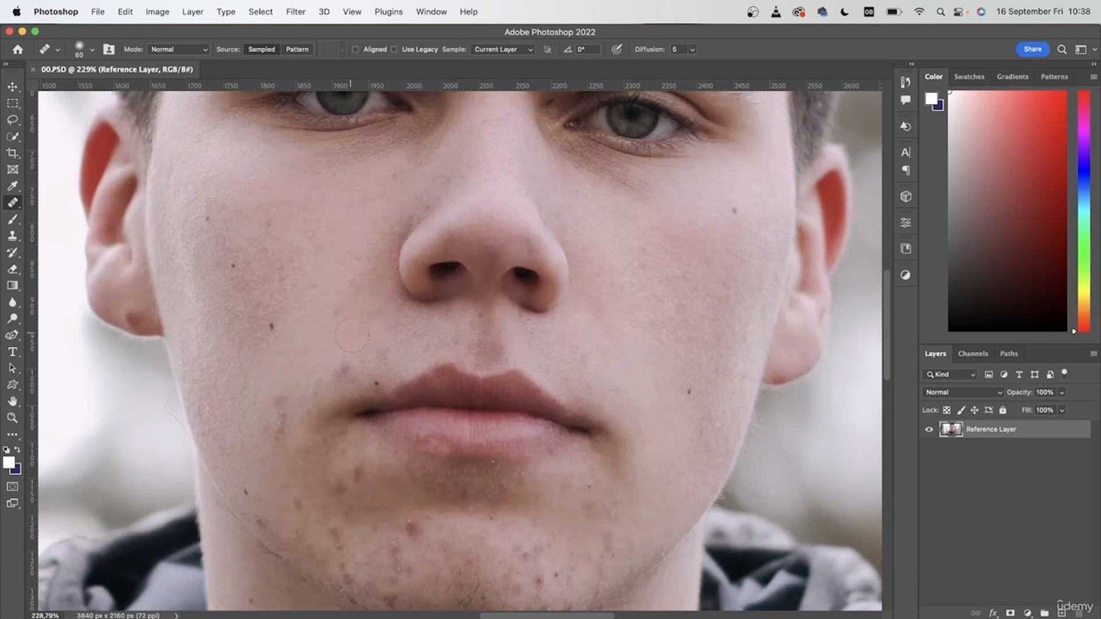
Heal the blemishes around the mouth, on the lower cheek and across the chin with the Healing Brush
{"action": "left_click", "coordinate": [344, 369]}
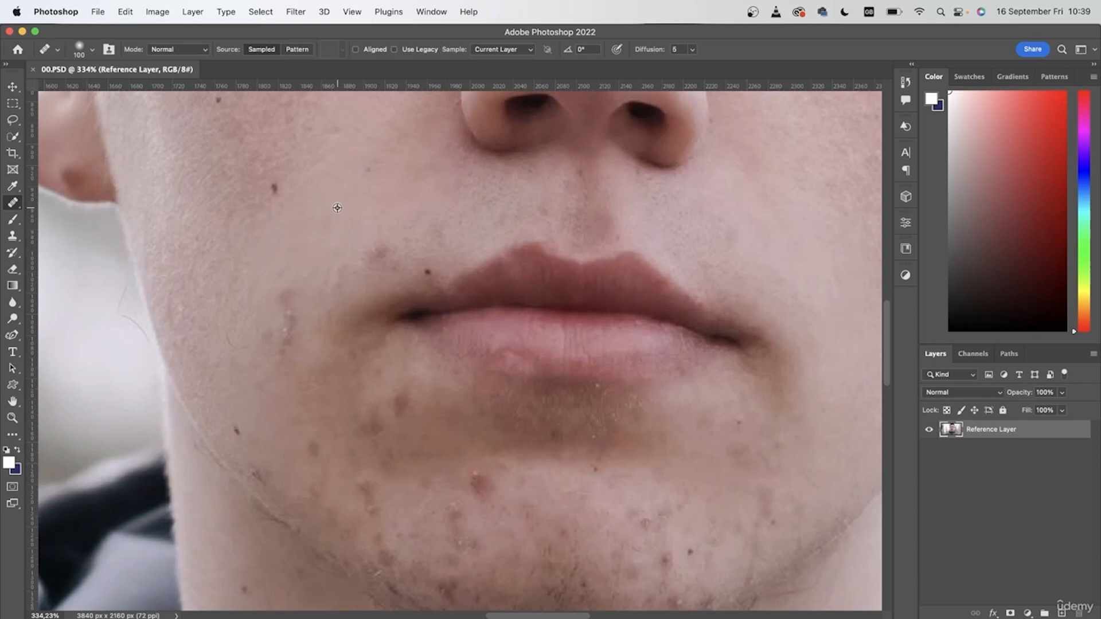
{"action": "left_click", "coordinate": [380, 252]}
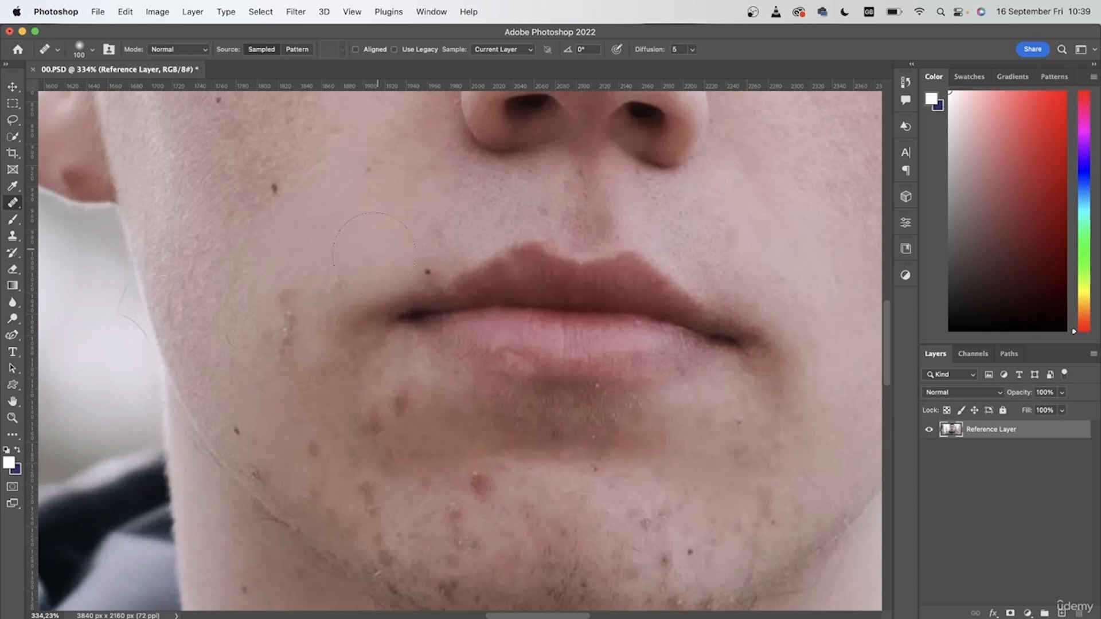
{"action": "mouse_move", "coordinate": [206, 363]}
{"action": "left_mouse_down"}
{"action": "mouse_move", "coordinate": [292, 201]}
{"action": "mouse_move", "coordinate": [216, 258]}
{"action": "left_mouse_up"}
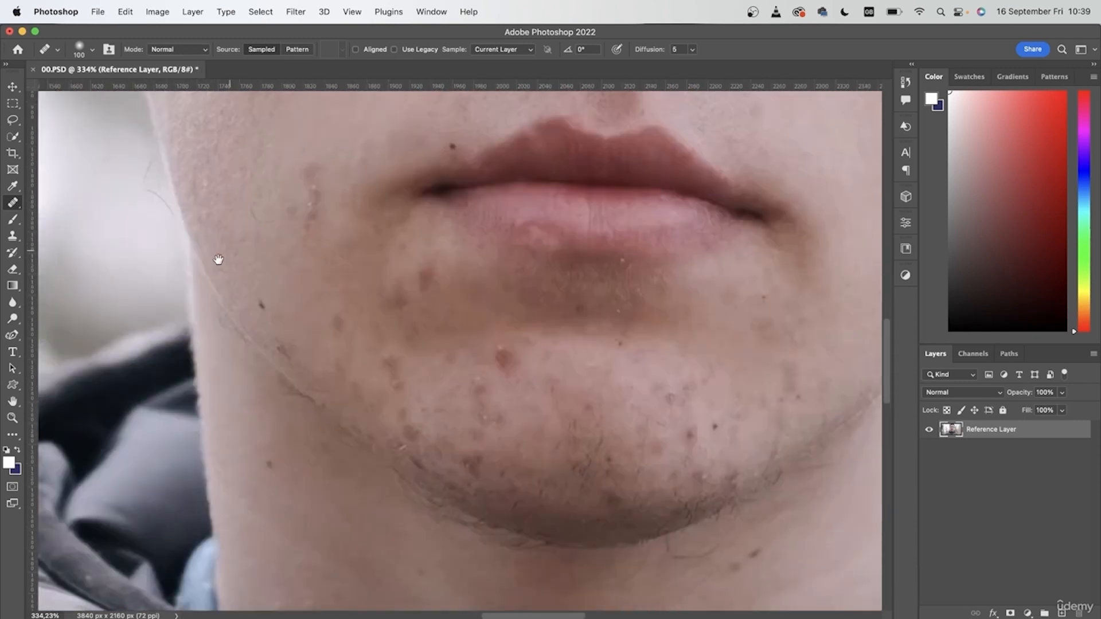
{"action": "left_click_drag", "start_coordinate": [237, 191], "coordinate": [243, 248]}
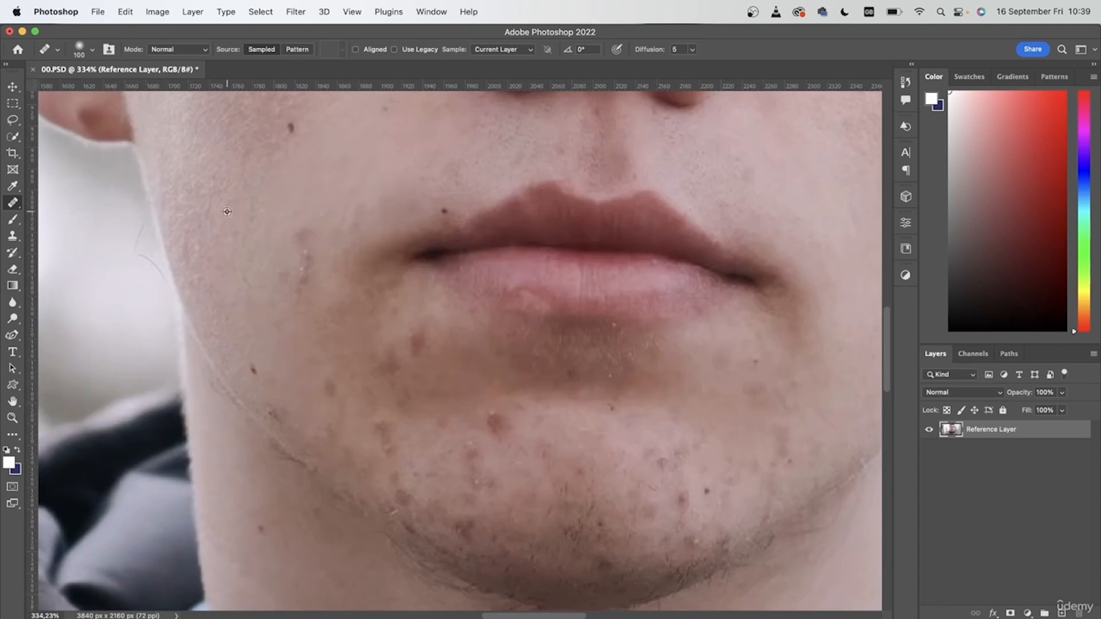
{"action": "left_click", "coordinate": [297, 251]}
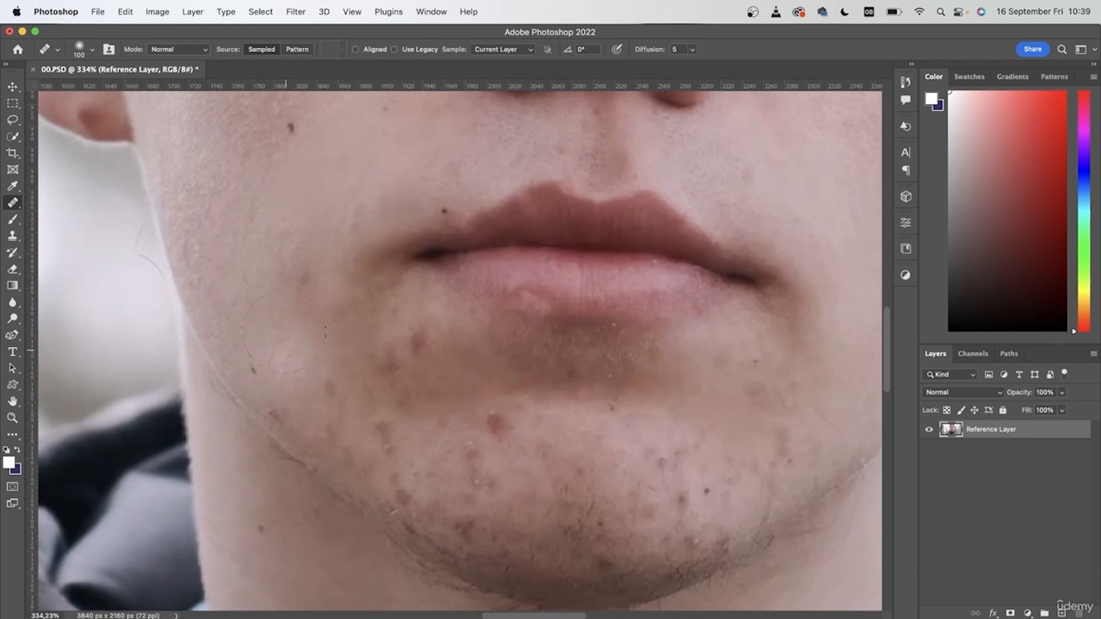
{"action": "left_click", "coordinate": [293, 325]}
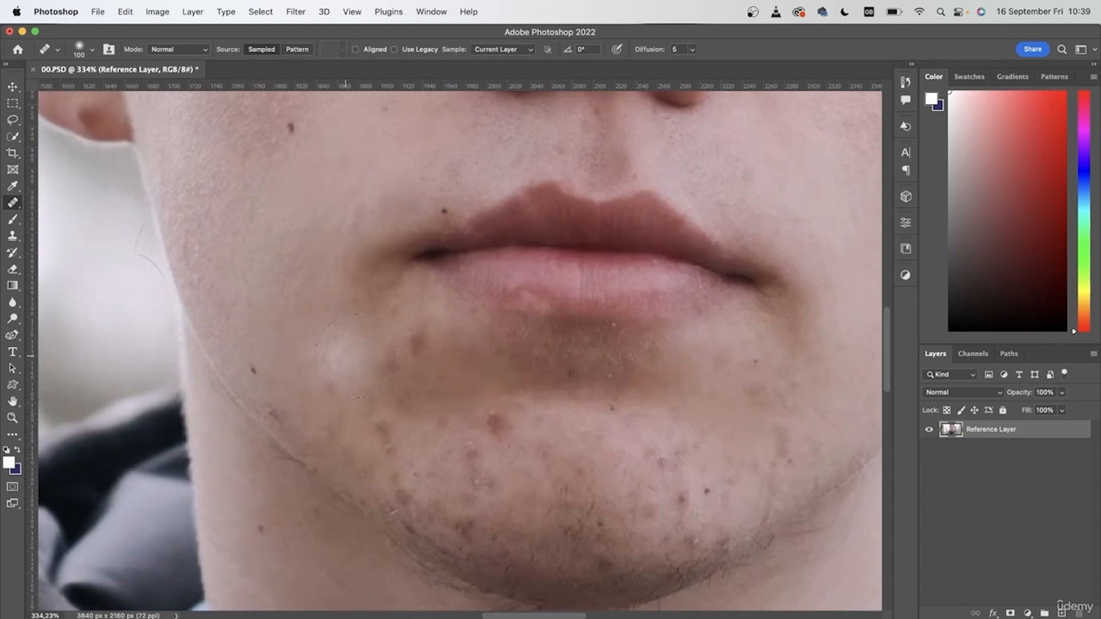
{"action": "left_click_drag", "start_coordinate": [630, 427], "coordinate": [469, 374]}
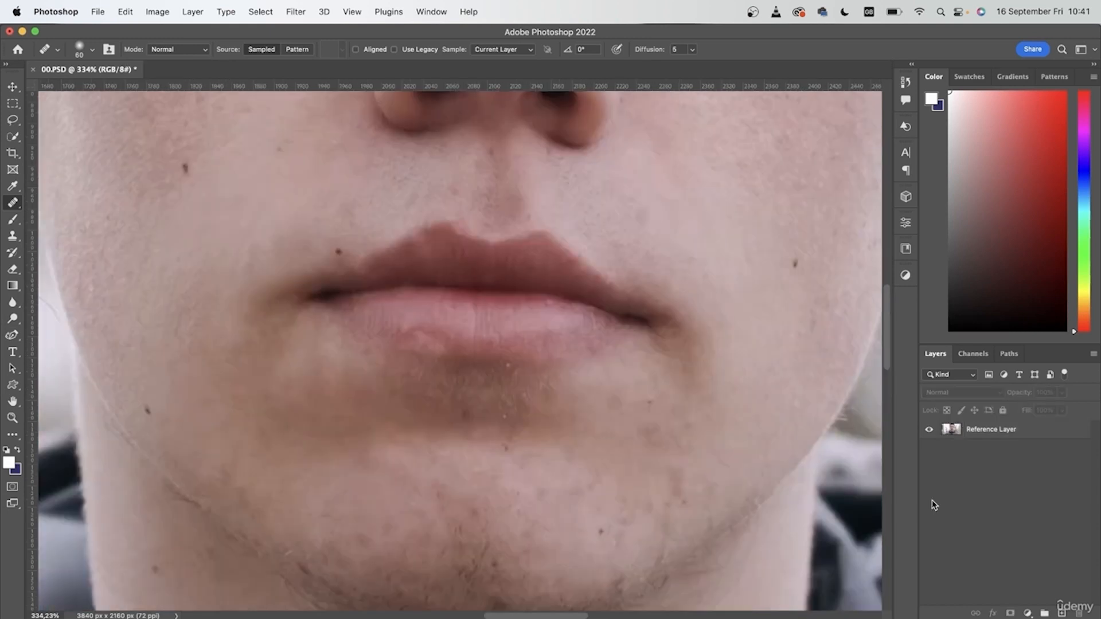
Duplicate the retouched Reference Layer and invert the copy's colours
{"action": "left_click", "coordinate": [1010, 440]}
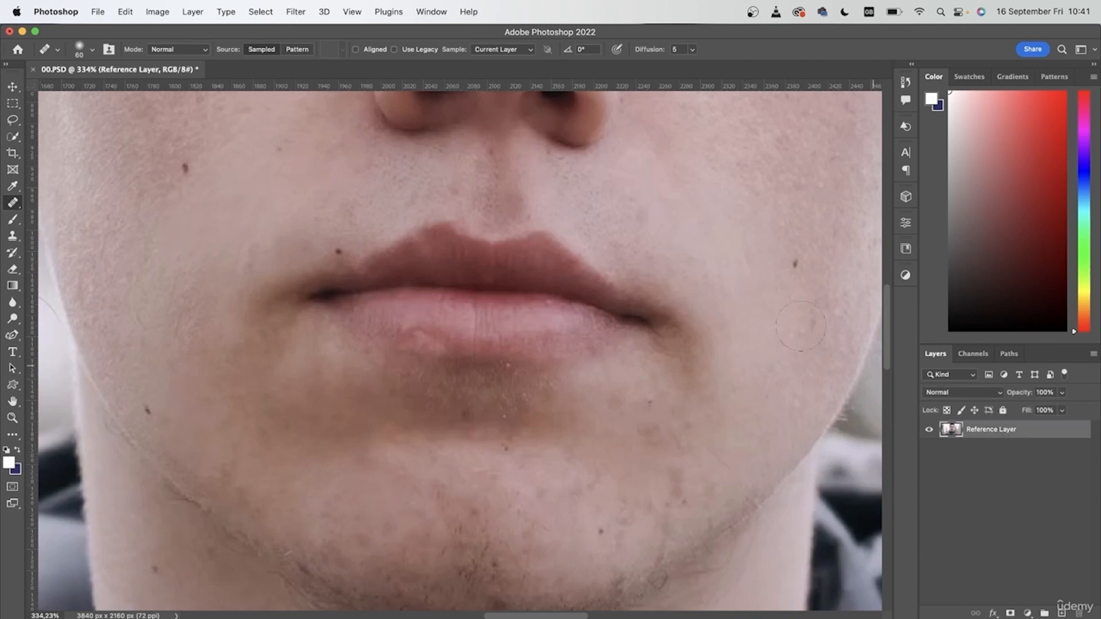
{"action": "scroll", "coordinate": [757, 323], "scroll_direction": "down", "scroll_amount": 6}
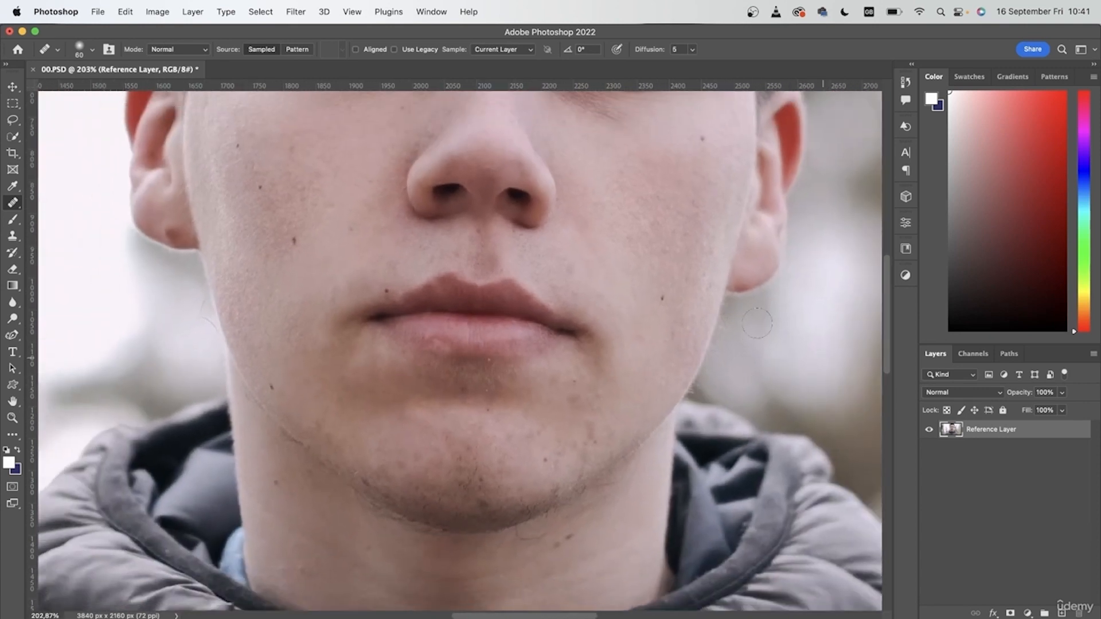
{"action": "scroll", "coordinate": [757, 323], "scroll_direction": "up", "scroll_amount": 3}
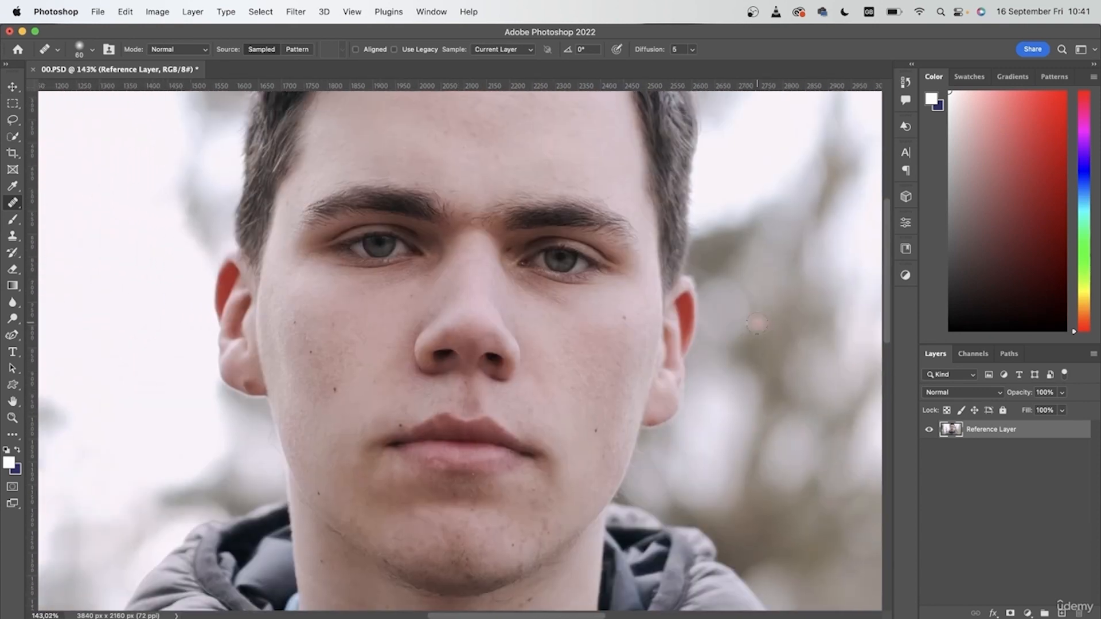
{"action": "key", "text": "ctrl+j"}
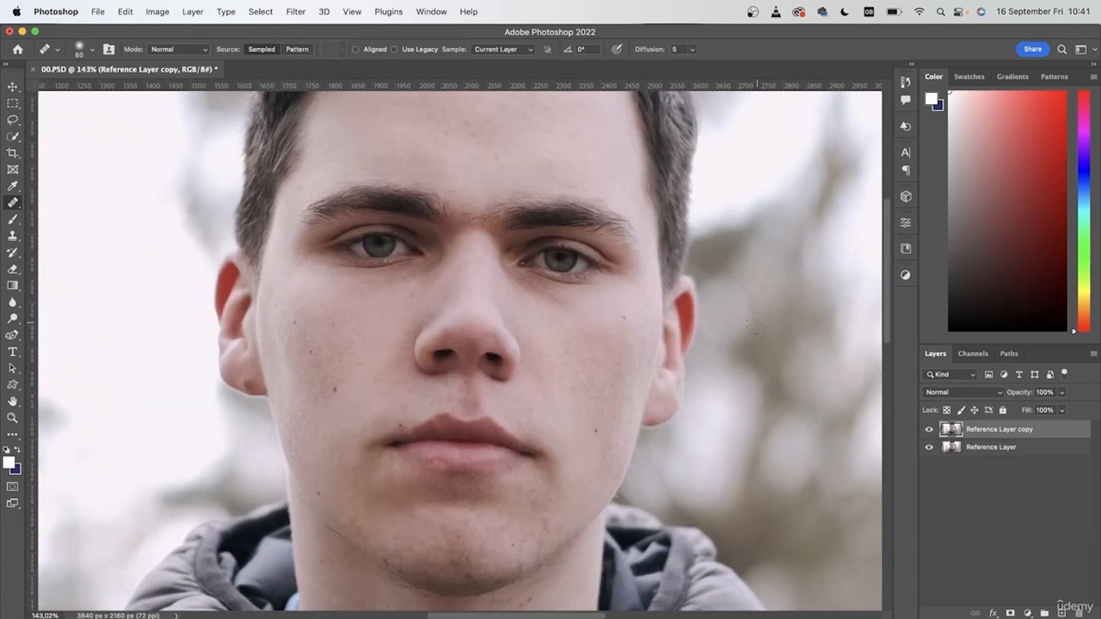
{"action": "key", "text": "ctrl+i"}
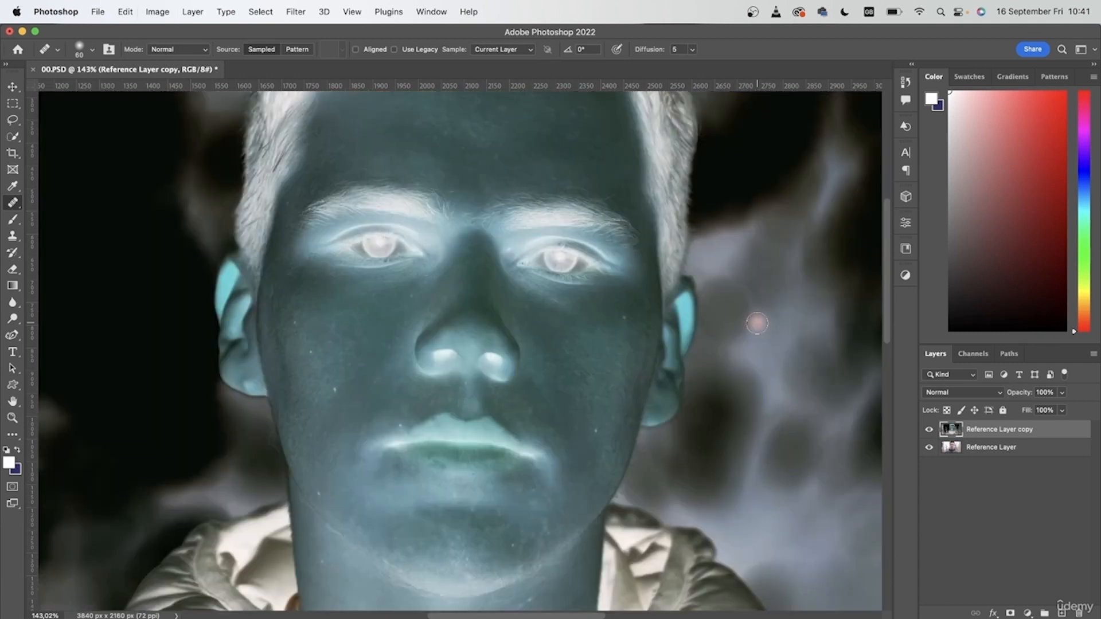
Set the inverted copy's blend mode to Vivid Light and apply a High Pass filter with a radius of 5 pixels
{"action": "left_click", "coordinate": [994, 395]}
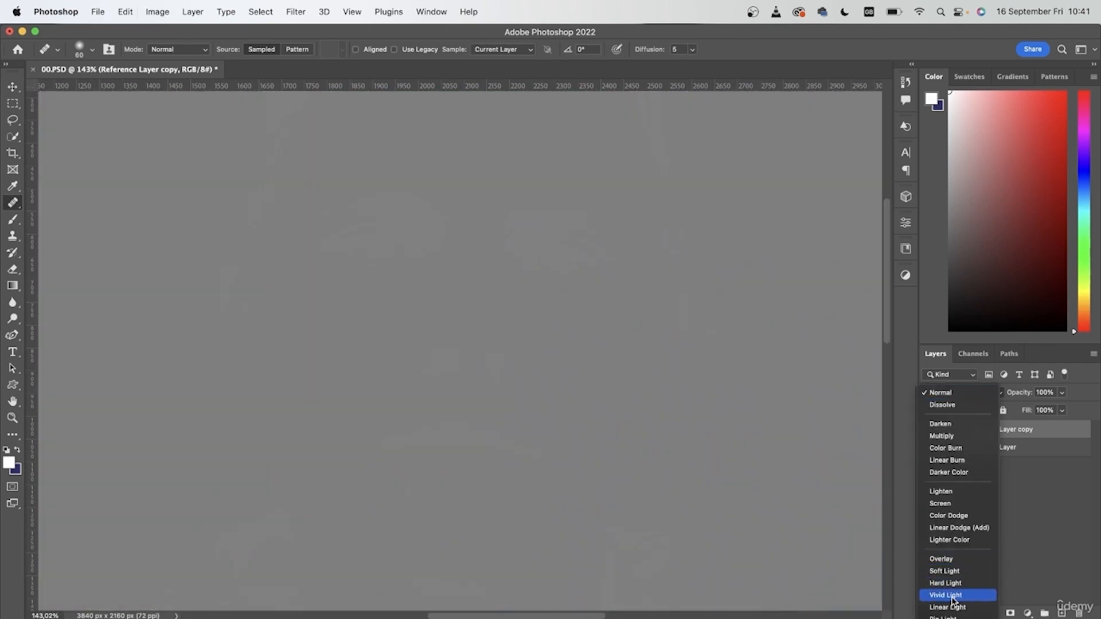
{"action": "left_click", "coordinate": [947, 596]}
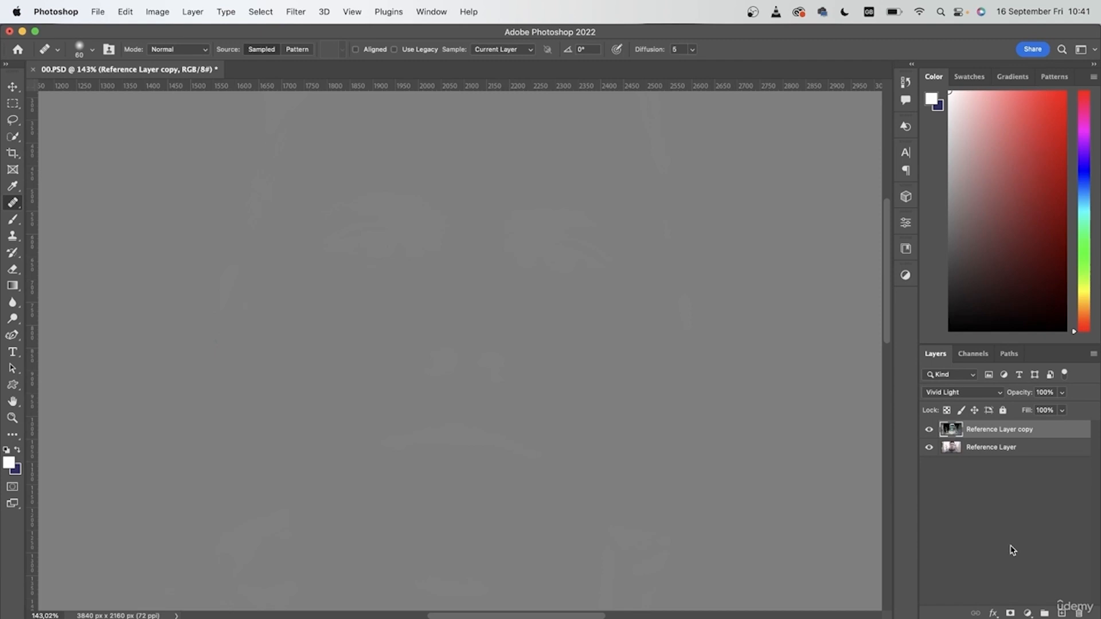
{"action": "left_click", "coordinate": [303, 7]}
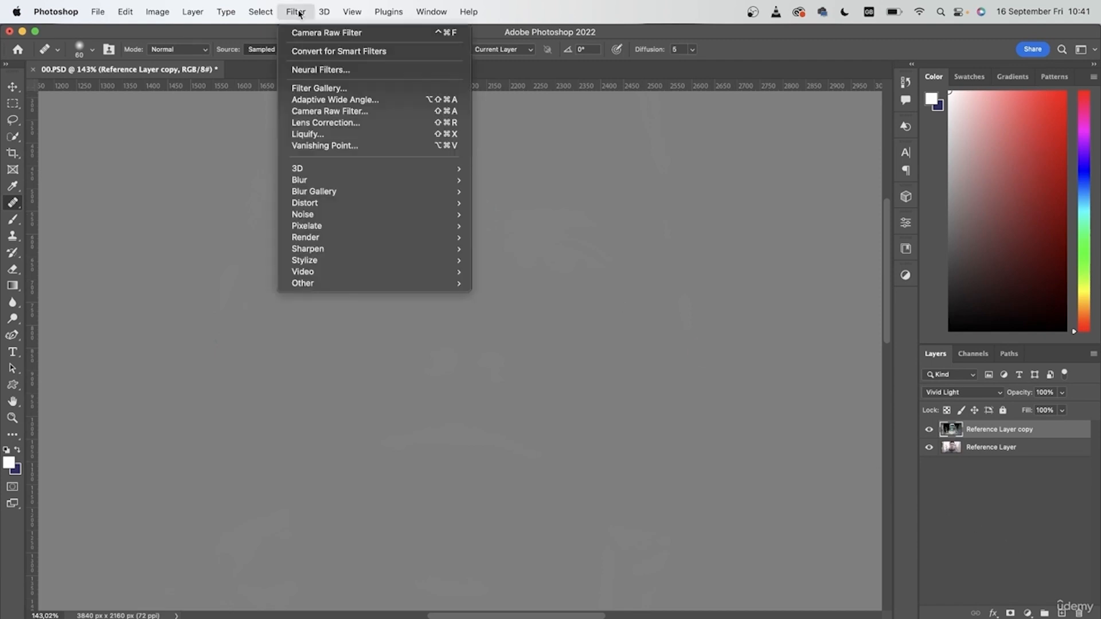
{"action": "mouse_move", "coordinate": [368, 283]}
{"action": "left_click", "coordinate": [528, 293]}
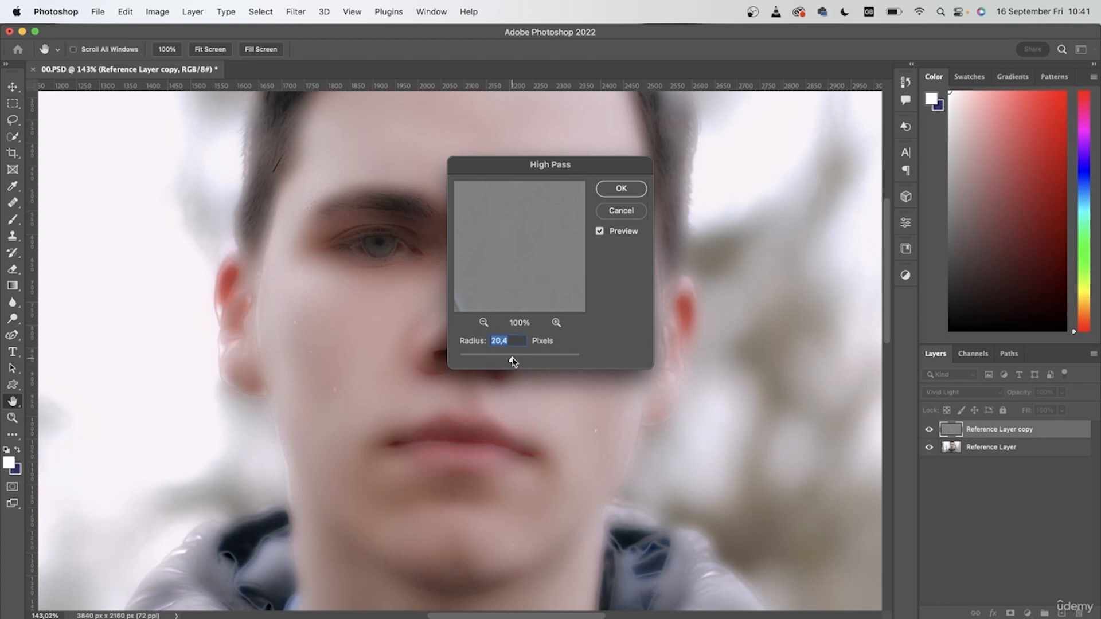
{"action": "left_click_drag", "start_coordinate": [513, 361], "coordinate": [498, 361]}
{"action": "left_click_drag", "start_coordinate": [494, 167], "coordinate": [721, 163]}
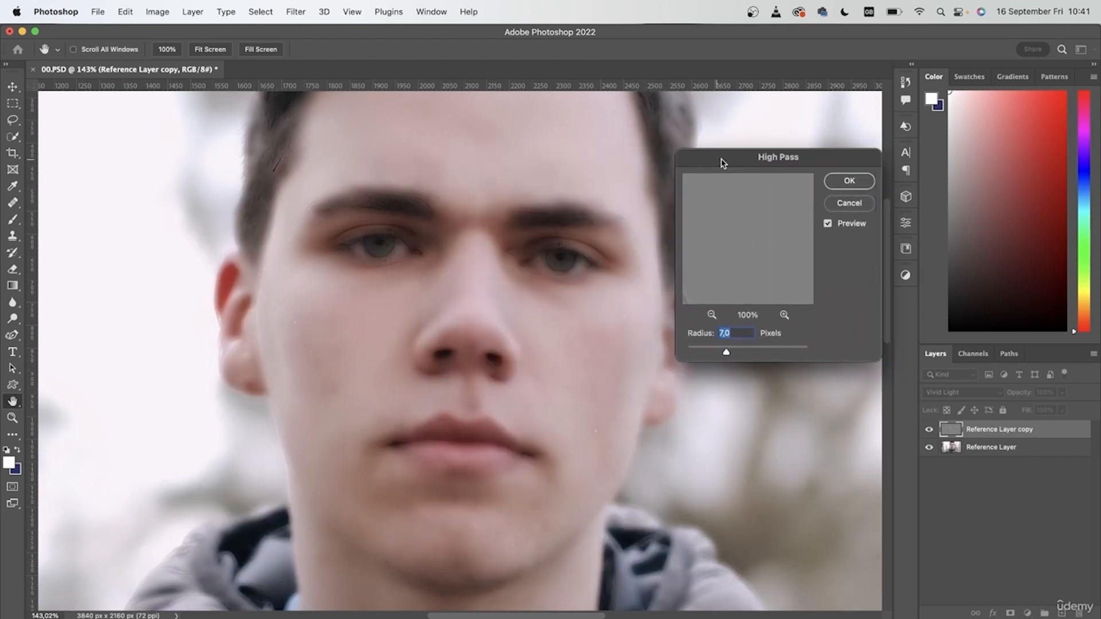
{"action": "left_click_drag", "start_coordinate": [726, 353], "coordinate": [721, 354]}
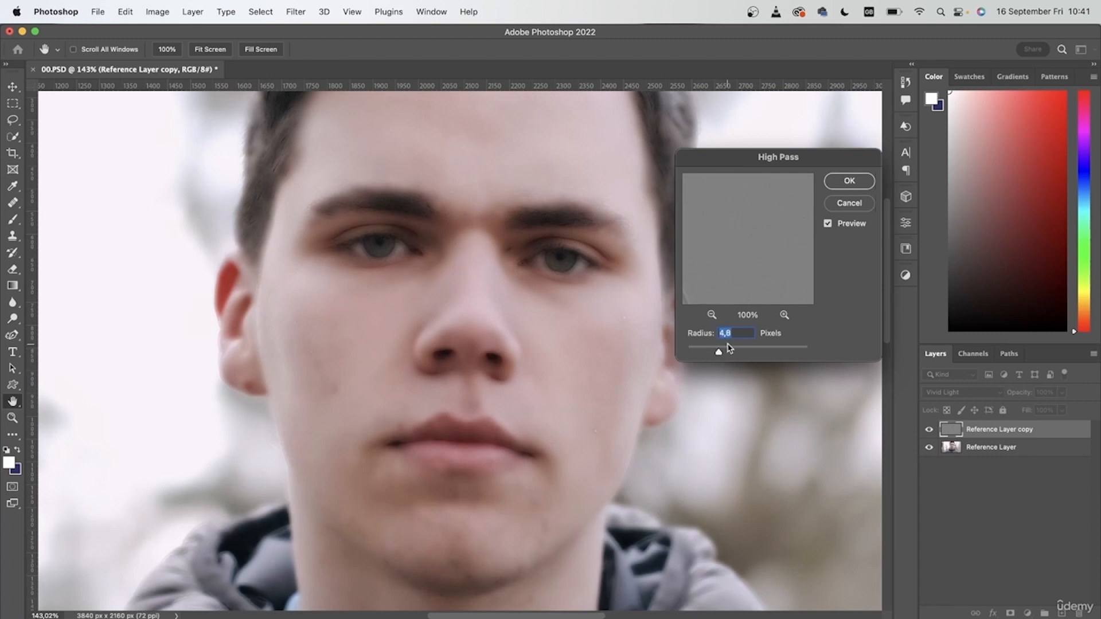
{"action": "type", "text": "5"}
{"action": "left_click", "coordinate": [848, 182]}
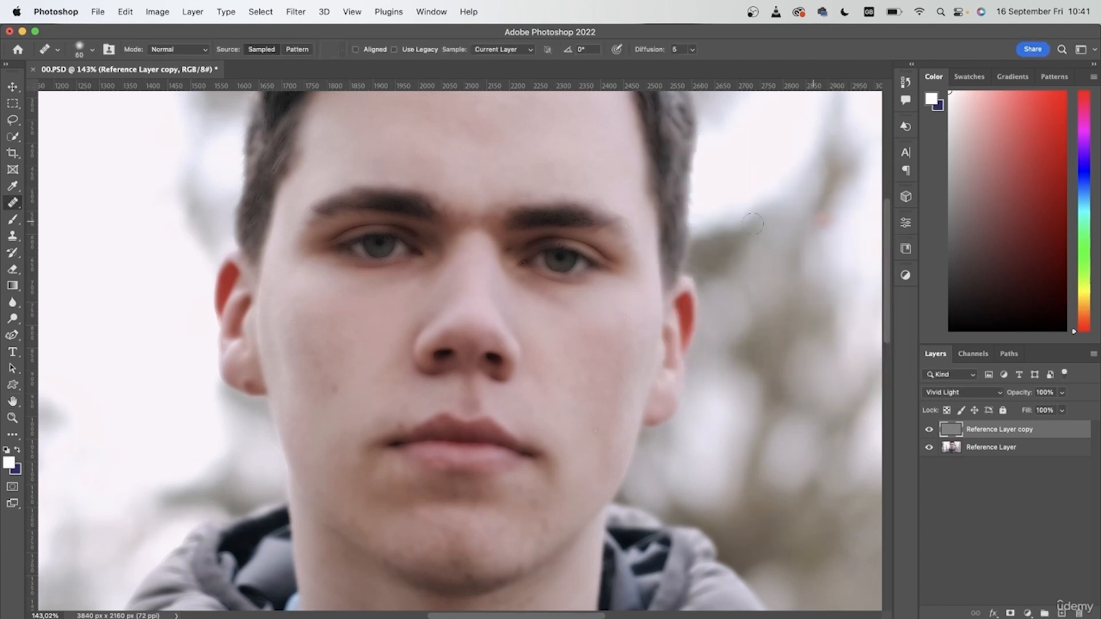
Apply a Gaussian Blur with a radius of 1 pixel to the Reference Layer copy
{"action": "left_click", "coordinate": [297, 12]}
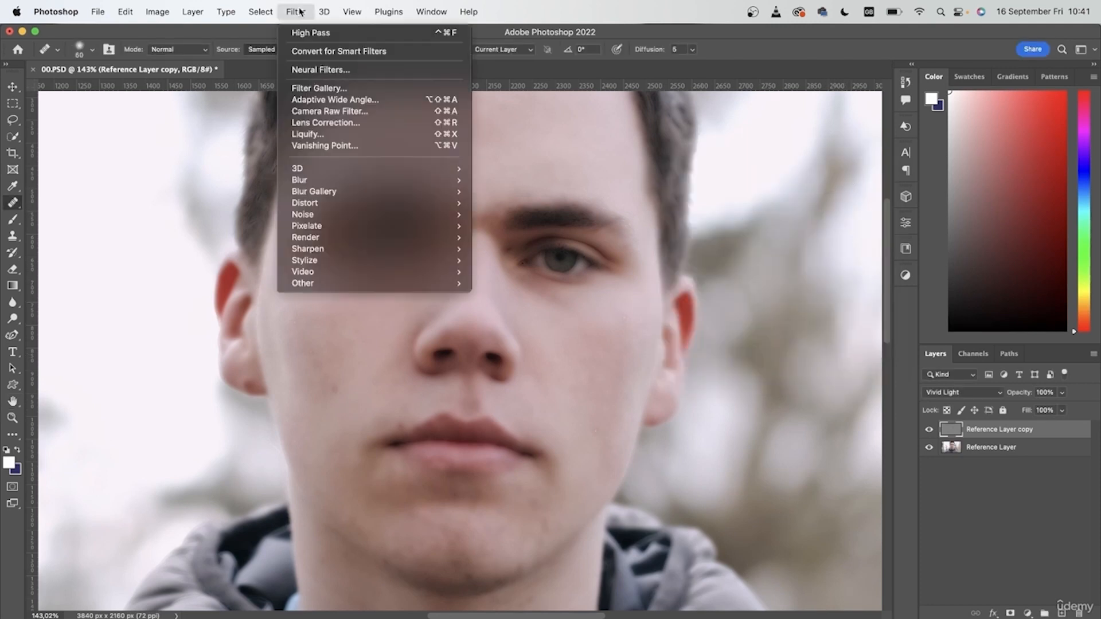
{"action": "mouse_move", "coordinate": [335, 183]}
{"action": "left_click", "coordinate": [552, 226]}
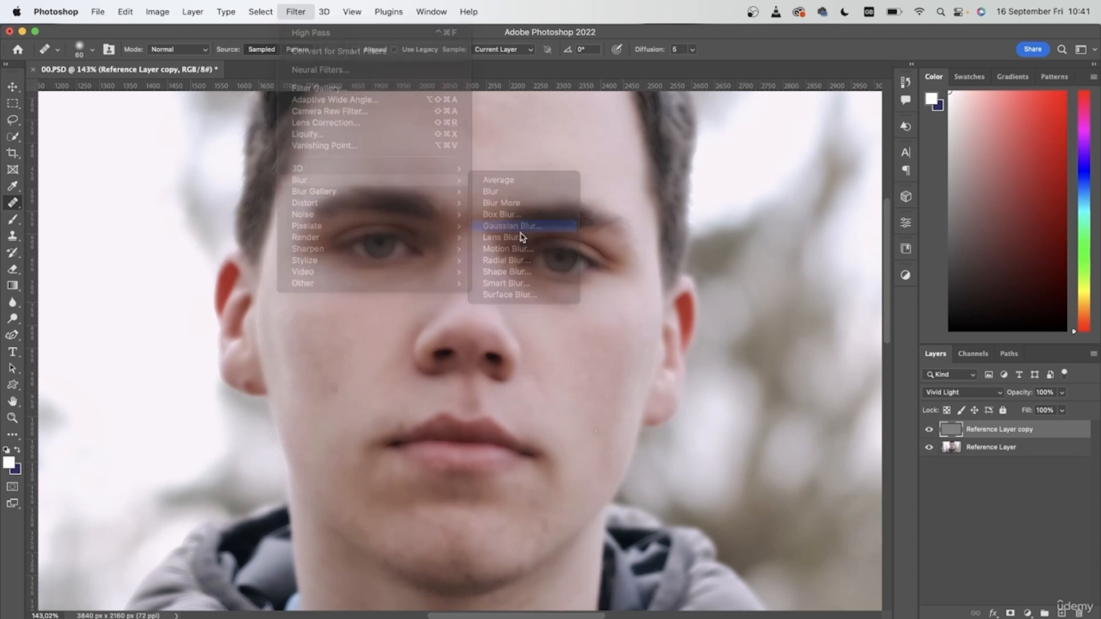
{"action": "type", "text": "1"}
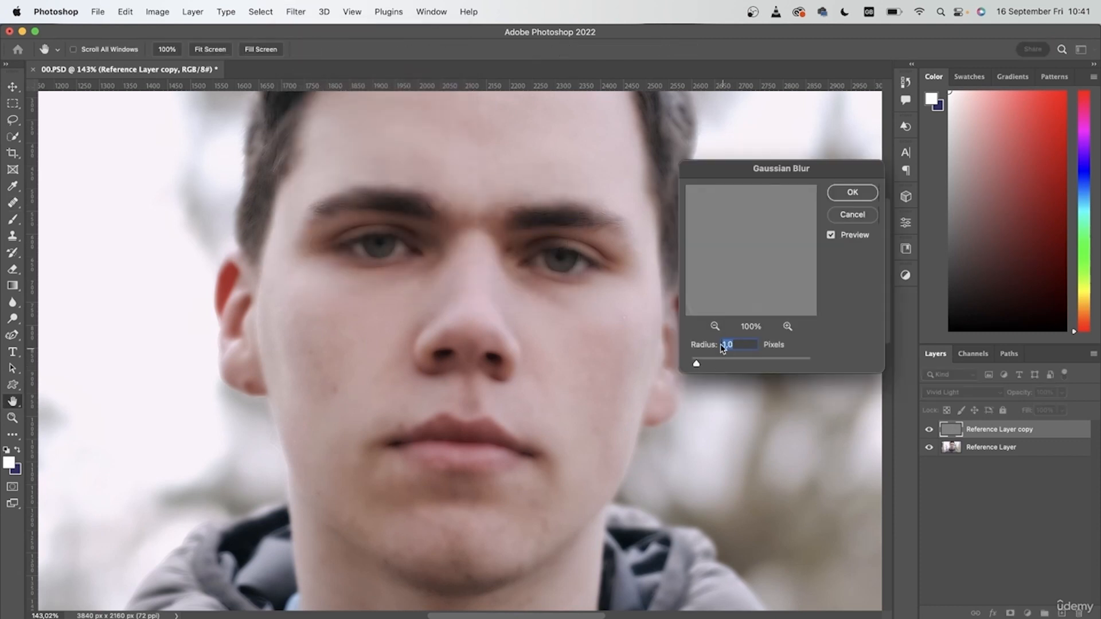
{"action": "left_click", "coordinate": [853, 193]}
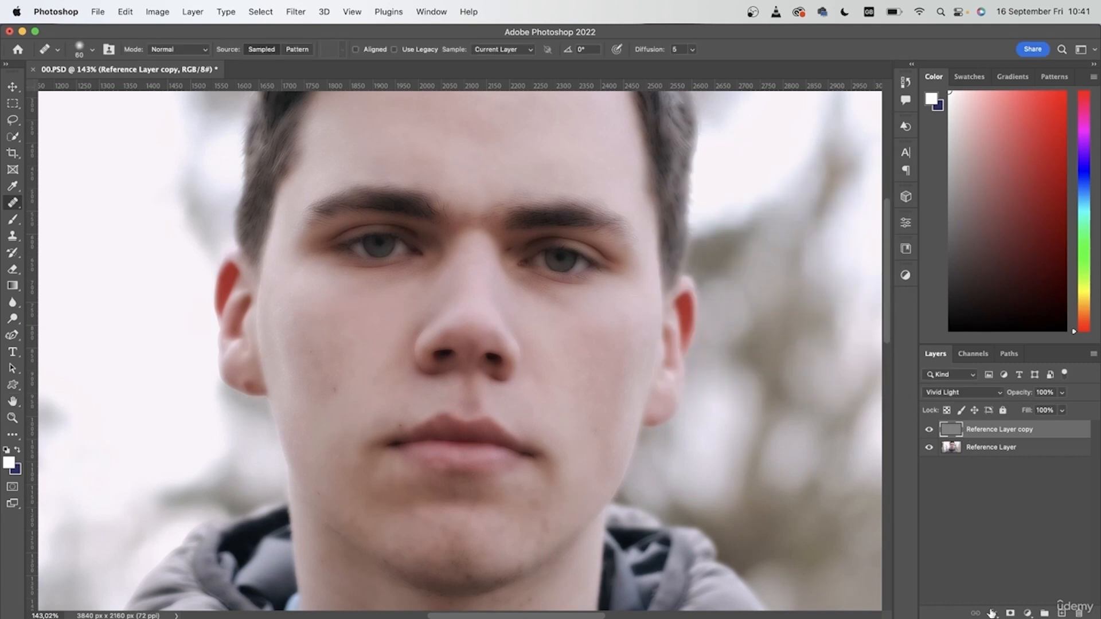
Add a black layer mask to the Reference Layer copy and activate the Brush tool, checking its size and hardness
{"action": "left_click", "coordinate": [1011, 613], "text": "alt"}
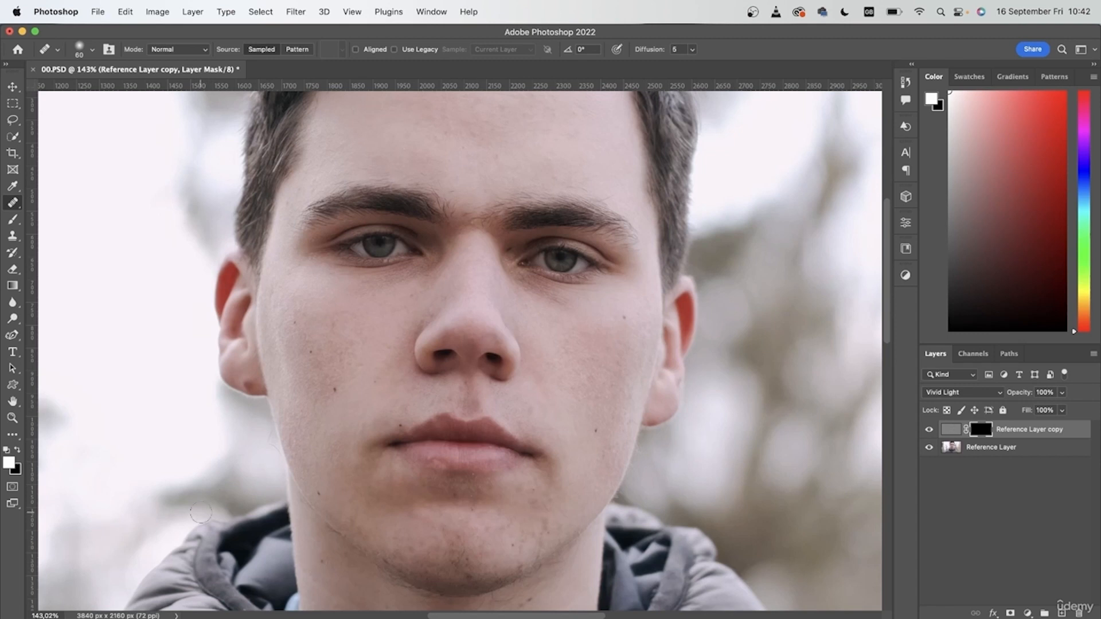
{"action": "key", "text": "b"}
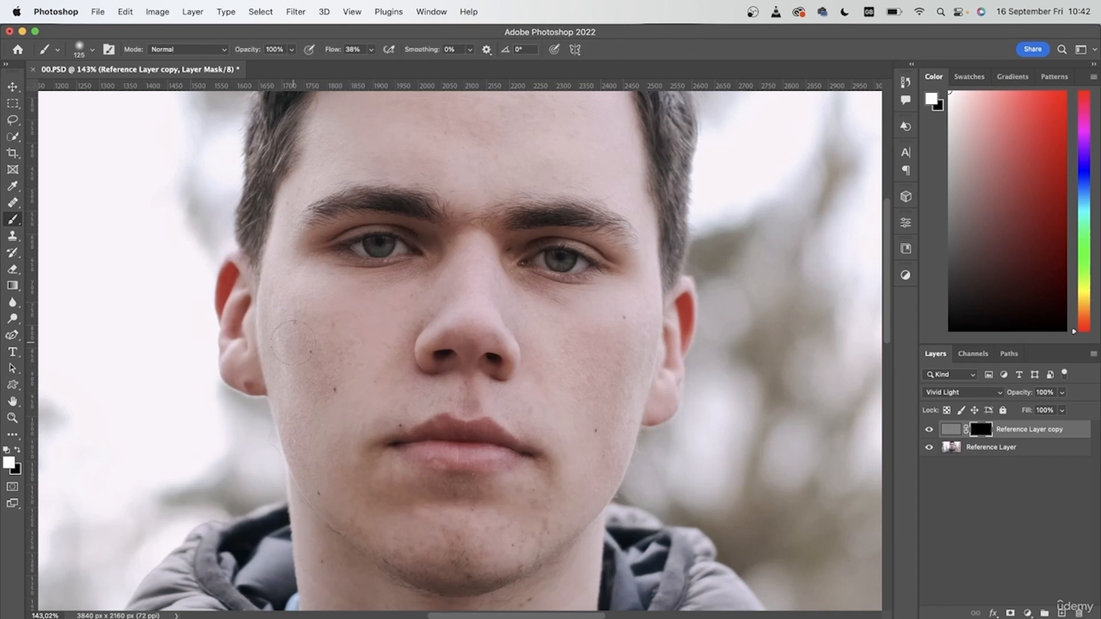
{"action": "right_click", "coordinate": [393, 308]}
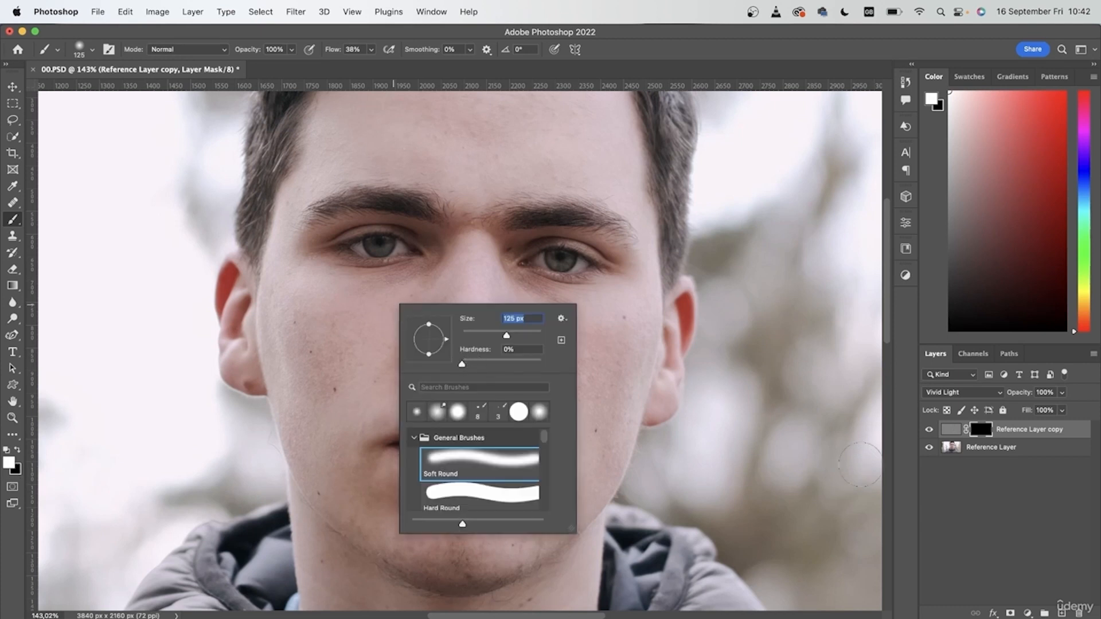
{"action": "left_click", "coordinate": [942, 471]}
Set the Fill of the masked Reference Layer copy to 50%
{"action": "scroll", "coordinate": [325, 385], "scroll_direction": "up", "scroll_amount": 5}
{"action": "scroll", "coordinate": [352, 382], "scroll_direction": "down", "scroll_amount": 8}
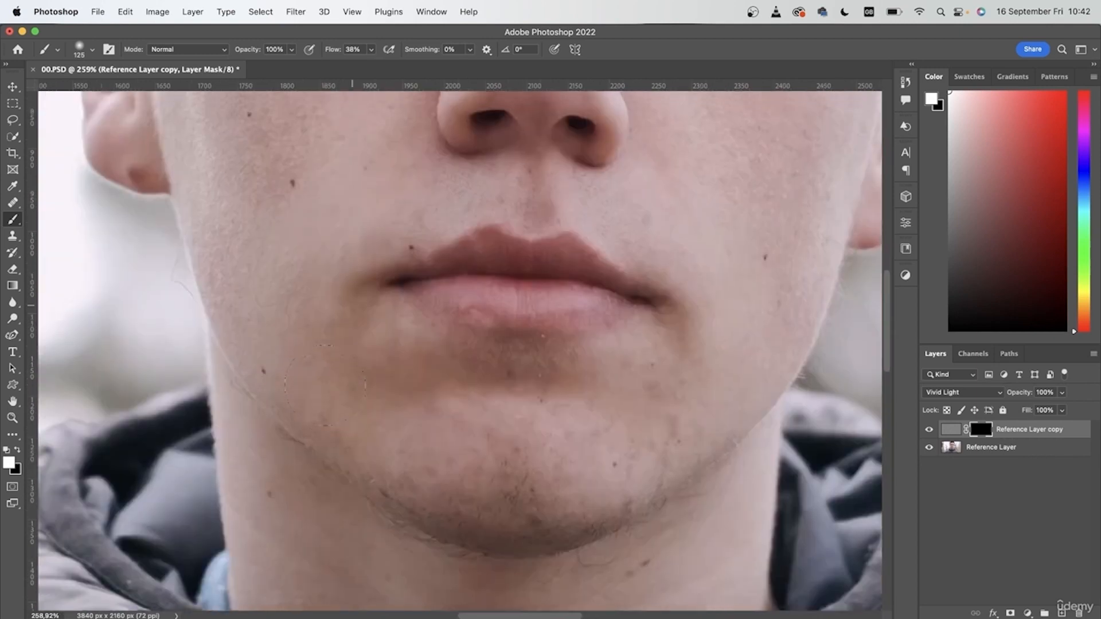
{"action": "scroll", "coordinate": [359, 380], "scroll_direction": "up", "scroll_amount": 1}
{"action": "scroll", "coordinate": [359, 380], "scroll_direction": "up", "scroll_amount": 3}
{"action": "scroll", "coordinate": [360, 372], "scroll_direction": "up", "scroll_amount": 2}
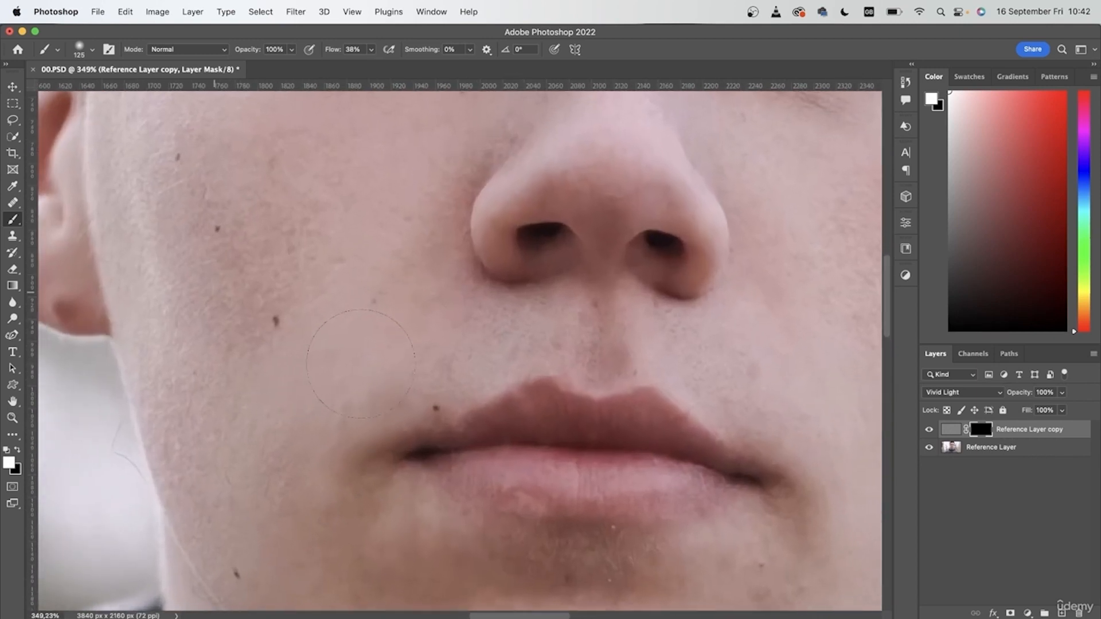
{"action": "left_click", "coordinate": [1046, 411]}
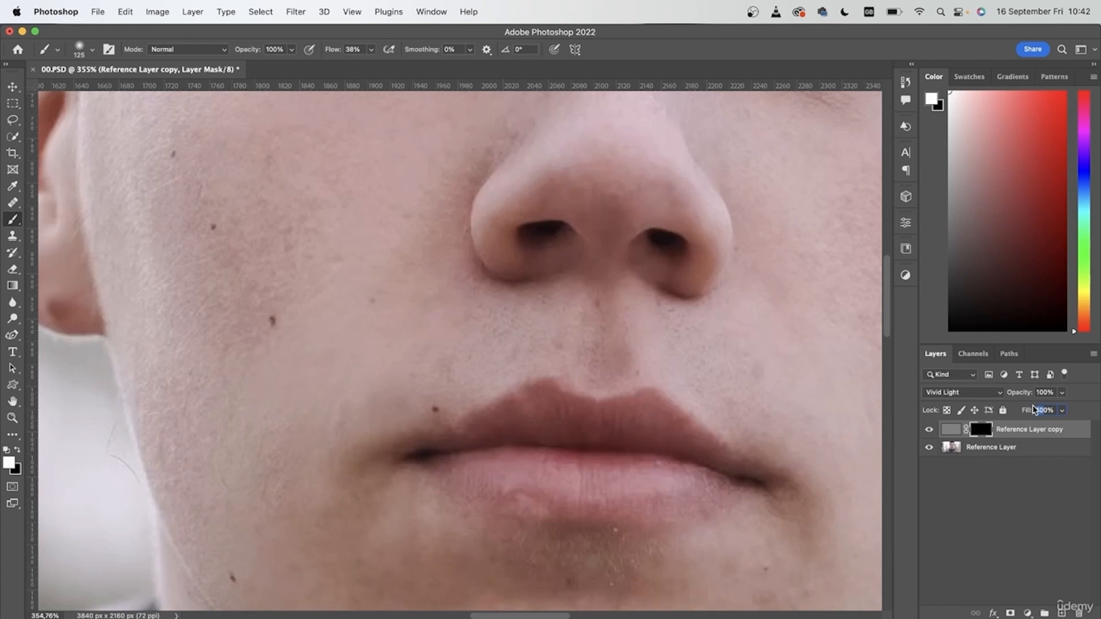
{"action": "type", "text": "40"}
{"action": "key", "text": "Return"}
{"action": "type", "text": "5"}
{"action": "key", "text": "Return"}
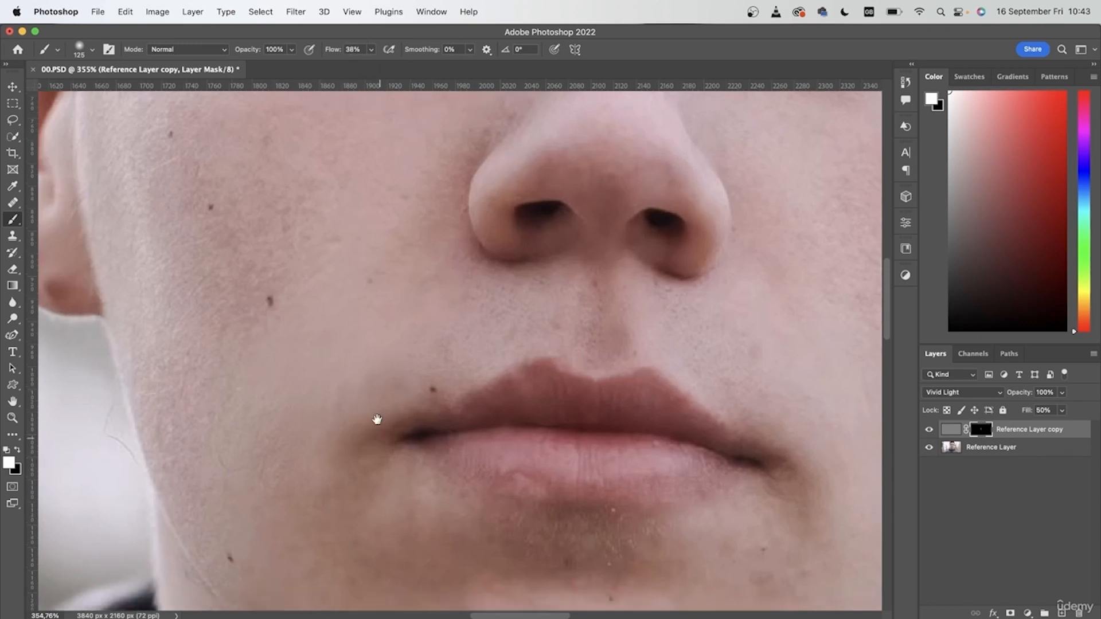
Toggle the Reference Layer copy's visibility repeatedly to compare the skin around the mouth and chin with and without smoothing
{"action": "scroll", "coordinate": [376, 423], "scroll_direction": "down", "scroll_amount": 10}
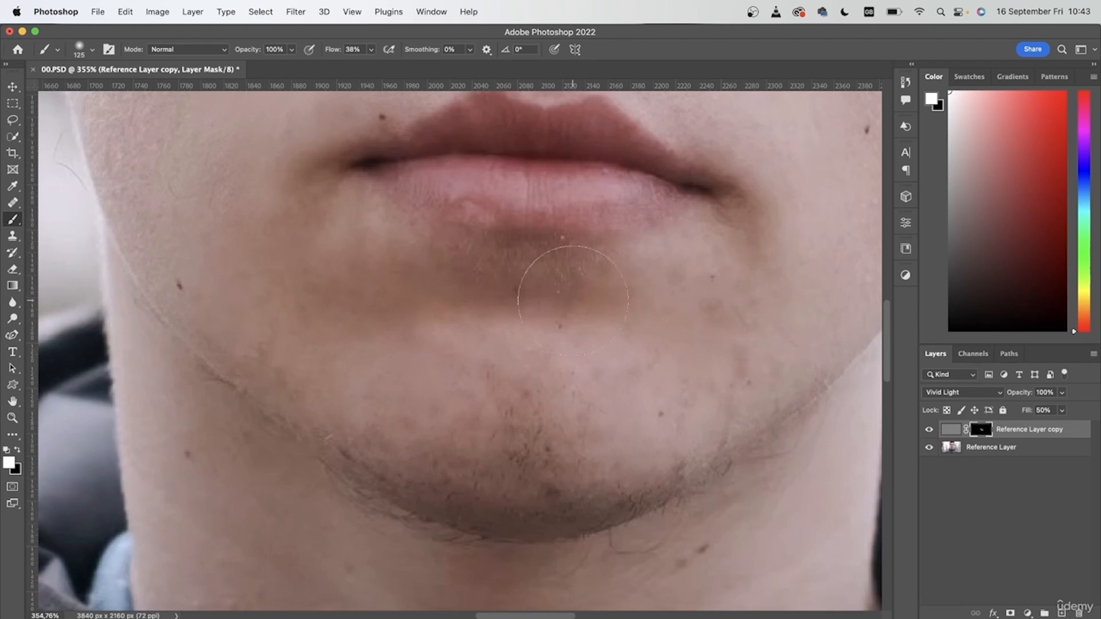
{"action": "scroll", "coordinate": [348, 354], "scroll_direction": "up", "scroll_amount": 5}
{"action": "left_click_drag", "start_coordinate": [647, 172], "coordinate": [604, 557]}
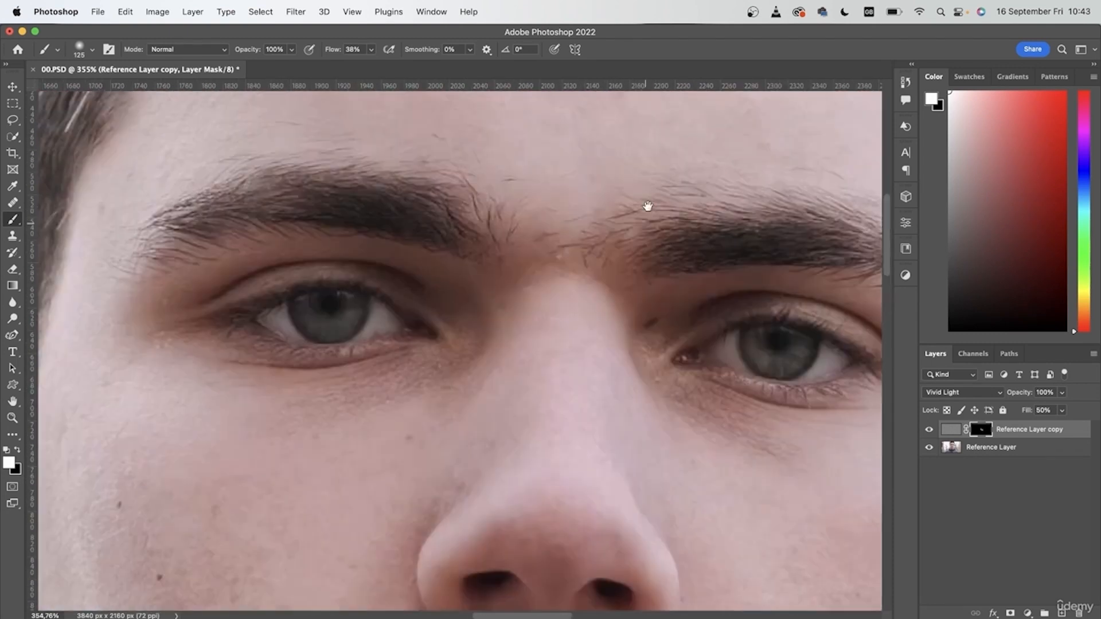
{"action": "left_click_drag", "start_coordinate": [647, 207], "coordinate": [582, 411]}
{"action": "left_click_drag", "start_coordinate": [520, 451], "coordinate": [545, 486]}
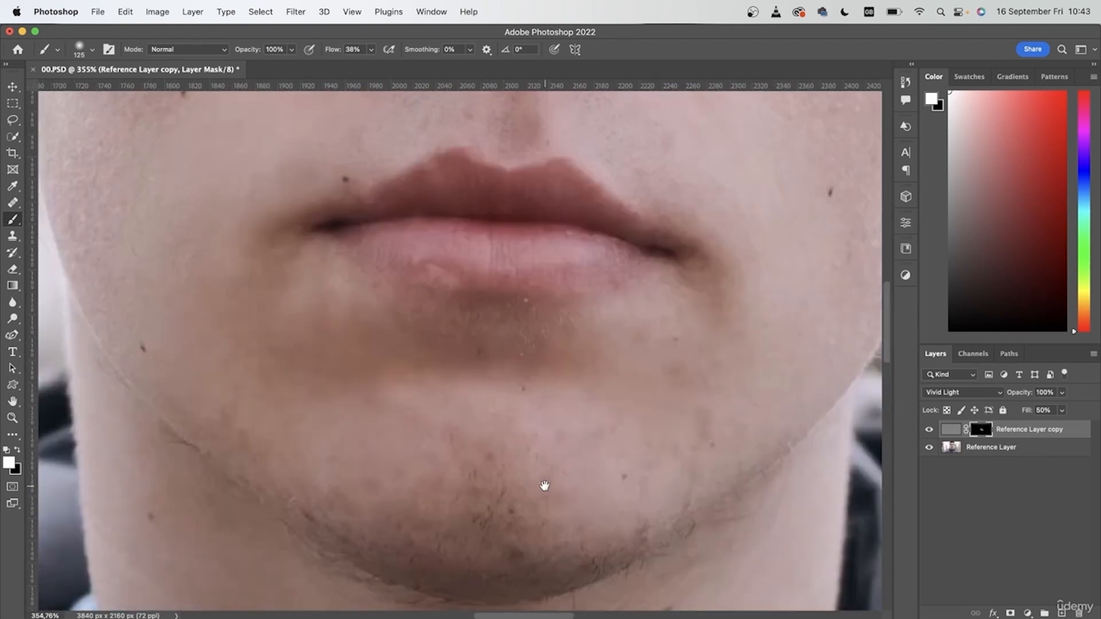
{"action": "left_click", "coordinate": [929, 429]}
{"action": "left_click", "coordinate": [929, 430]}
{"action": "left_click", "coordinate": [929, 429]}
{"action": "left_click", "coordinate": [929, 429]}
{"action": "left_click", "coordinate": [930, 429]}
{"action": "left_click", "coordinate": [929, 429]}
{"action": "left_click", "coordinate": [929, 431]}
{"action": "left_click", "coordinate": [928, 431]}
{"action": "left_click", "coordinate": [929, 431]}
{"action": "left_click", "coordinate": [929, 431]}
{"action": "left_click", "coordinate": [929, 431]}
{"action": "left_click", "coordinate": [929, 432]}
{"action": "left_click", "coordinate": [929, 431]}
{"action": "left_click", "coordinate": [929, 431]}
{"action": "left_click", "coordinate": [929, 431]}
{"action": "left_click", "coordinate": [928, 431]}
{"action": "left_click", "coordinate": [929, 431]}
{"action": "left_click", "coordinate": [928, 431]}
{"action": "left_click", "coordinate": [929, 432]}
{"action": "left_click", "coordinate": [929, 432]}
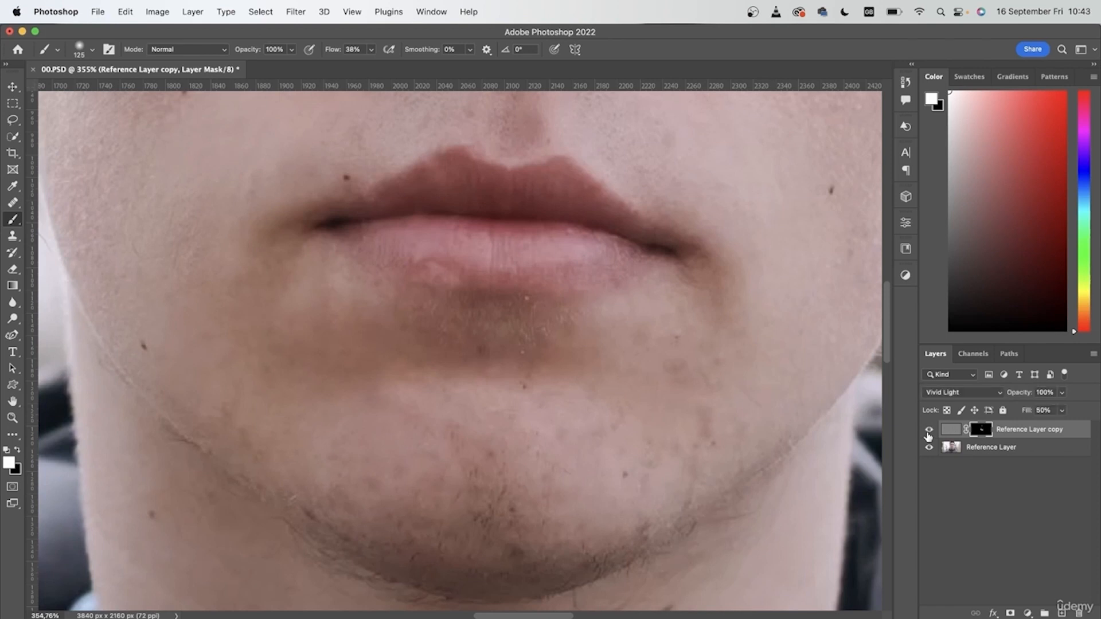
{"action": "left_click", "coordinate": [929, 432]}
{"action": "left_click", "coordinate": [929, 431]}
{"action": "left_click", "coordinate": [929, 431]}
{"action": "left_click_drag", "start_coordinate": [539, 232], "coordinate": [664, 130]}
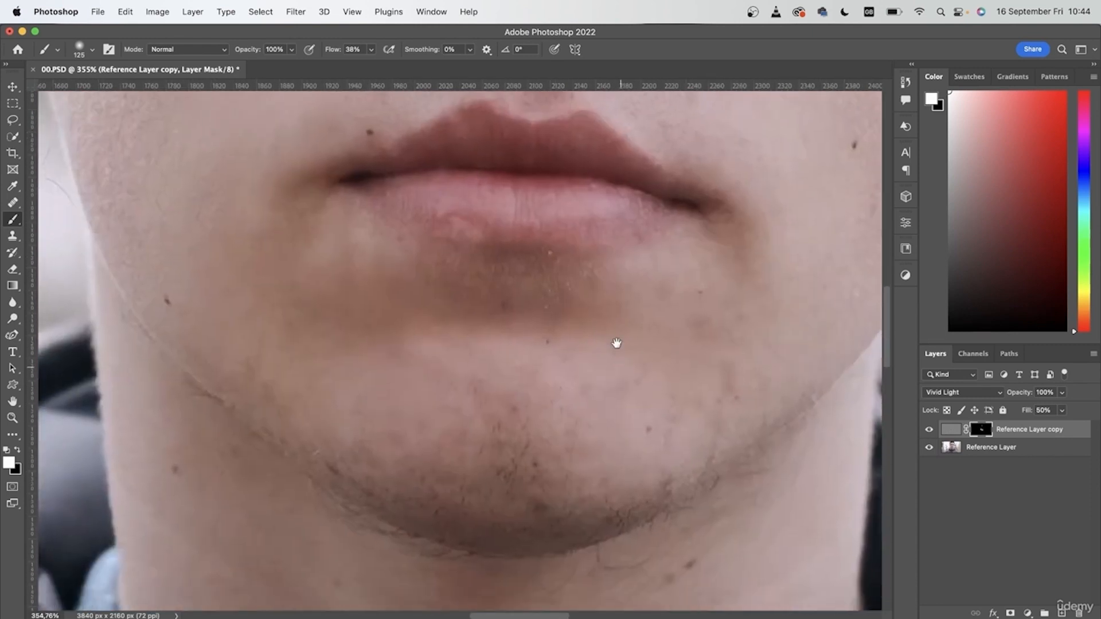
Check the smoothed chin, mouth and full portrait, and save the retouched reference frame 00.PSD
{"action": "left_click_drag", "start_coordinate": [616, 343], "coordinate": [594, 297]}
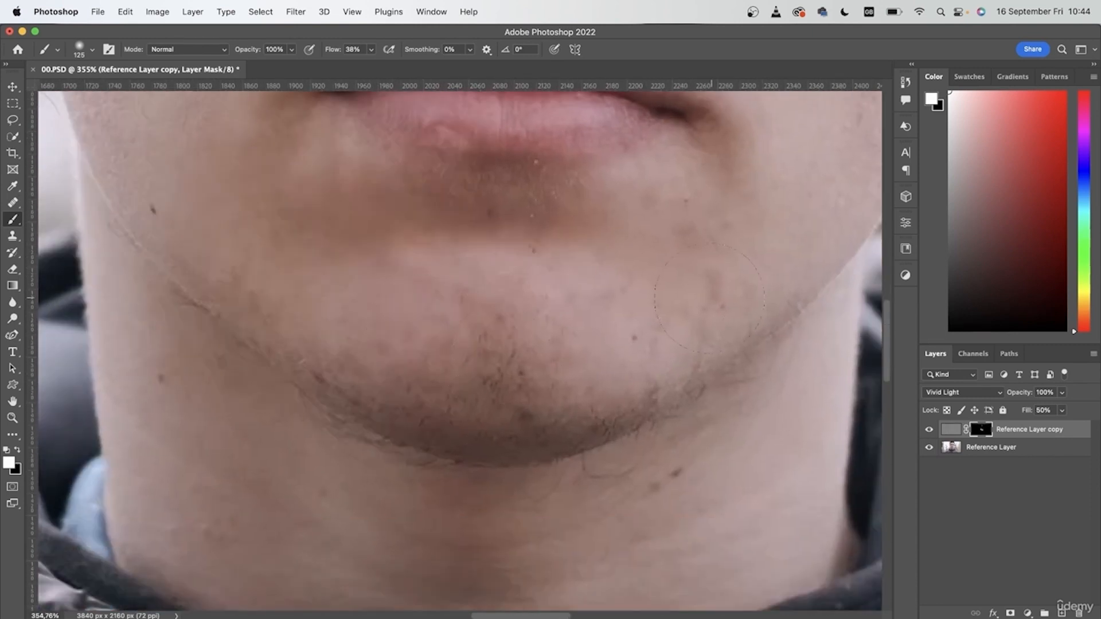
{"action": "mouse_move", "coordinate": [581, 235]}
{"action": "left_mouse_down"}
{"action": "mouse_move", "coordinate": [624, 435]}
{"action": "mouse_move", "coordinate": [631, 371]}
{"action": "left_mouse_up"}
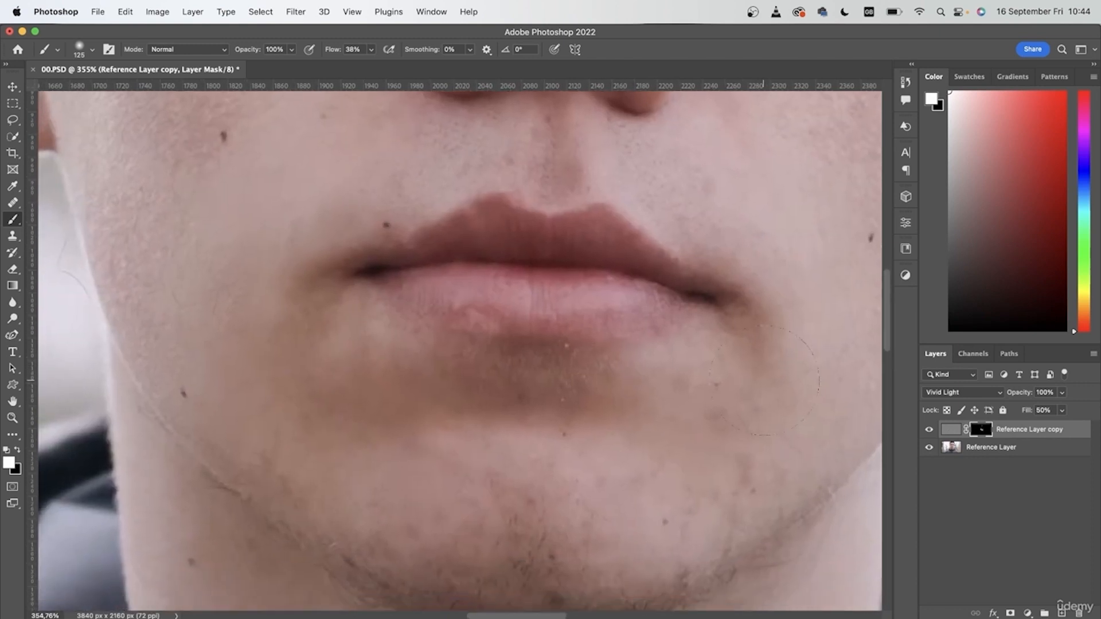
{"action": "scroll", "coordinate": [810, 366], "scroll_direction": "down", "scroll_amount": 10}
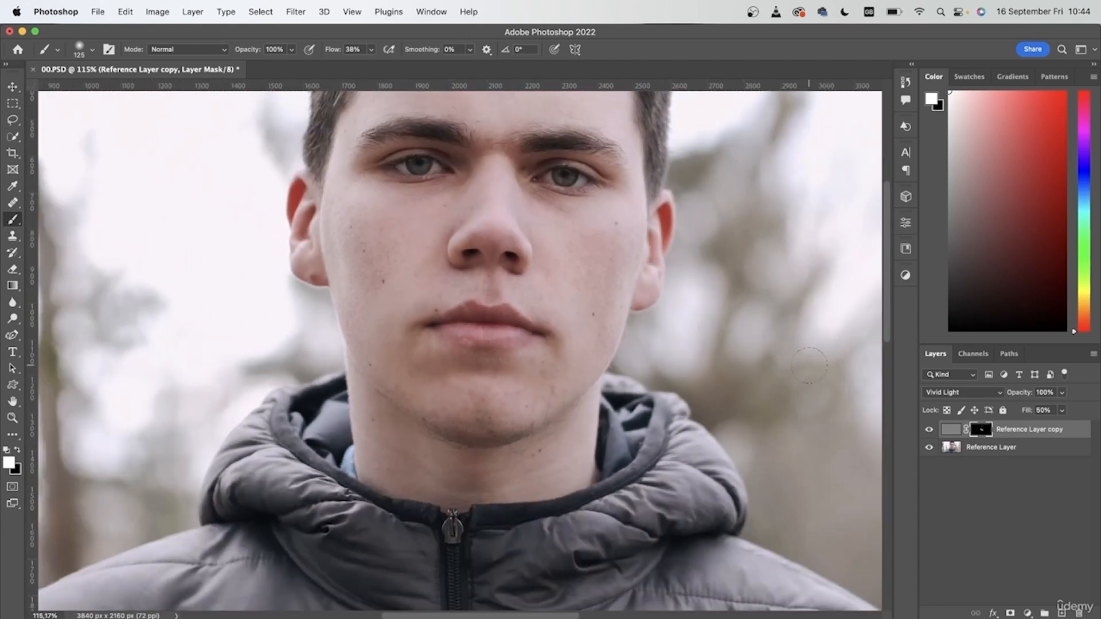
{"action": "scroll", "coordinate": [810, 366], "scroll_direction": "down", "scroll_amount": 3}
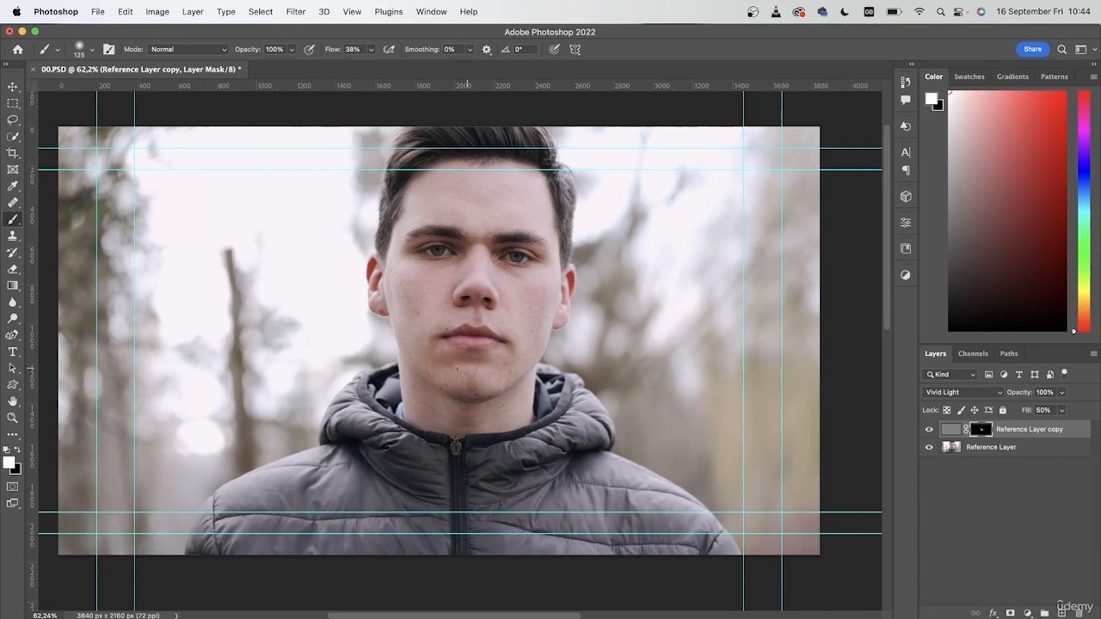
{"action": "key", "text": "super+s"}
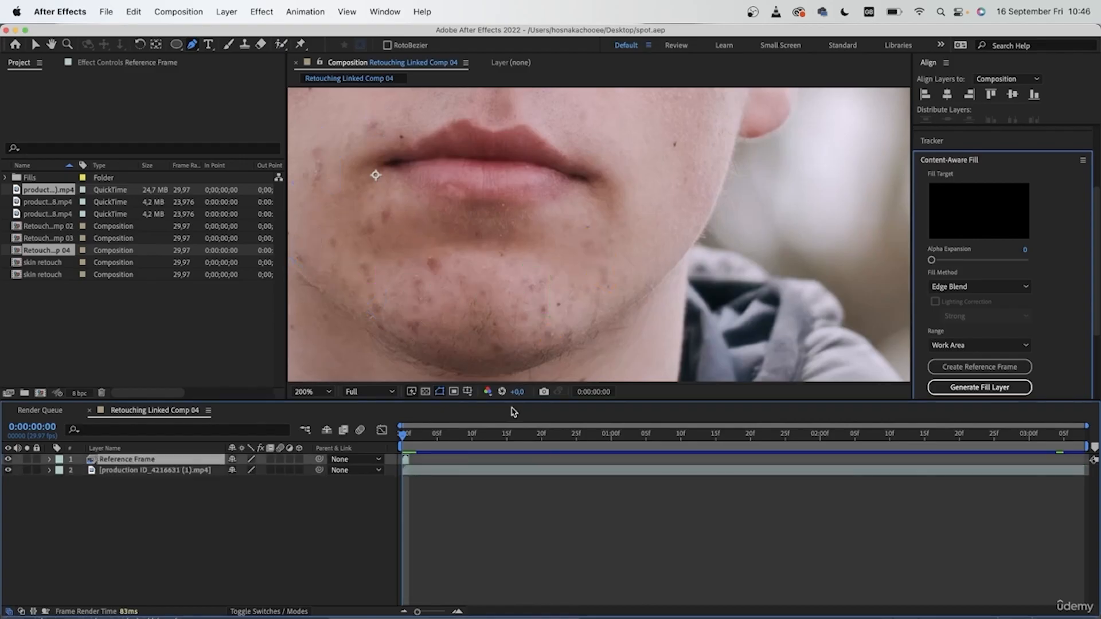
In After Effects, move the Reference Frame layer below the clip and set Content-Aware Fill to Surface with Moderate Lighting Correction
{"action": "left_click_drag", "start_coordinate": [158, 461], "coordinate": [156, 494]}
{"action": "left_click", "coordinate": [144, 460]}
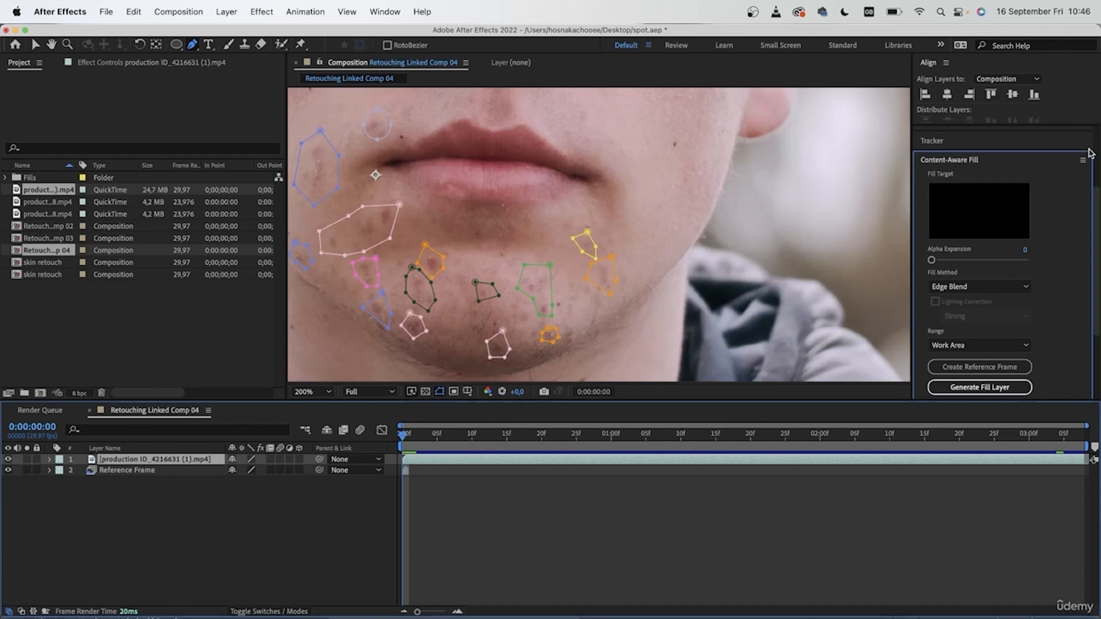
{"action": "left_click", "coordinate": [968, 287]}
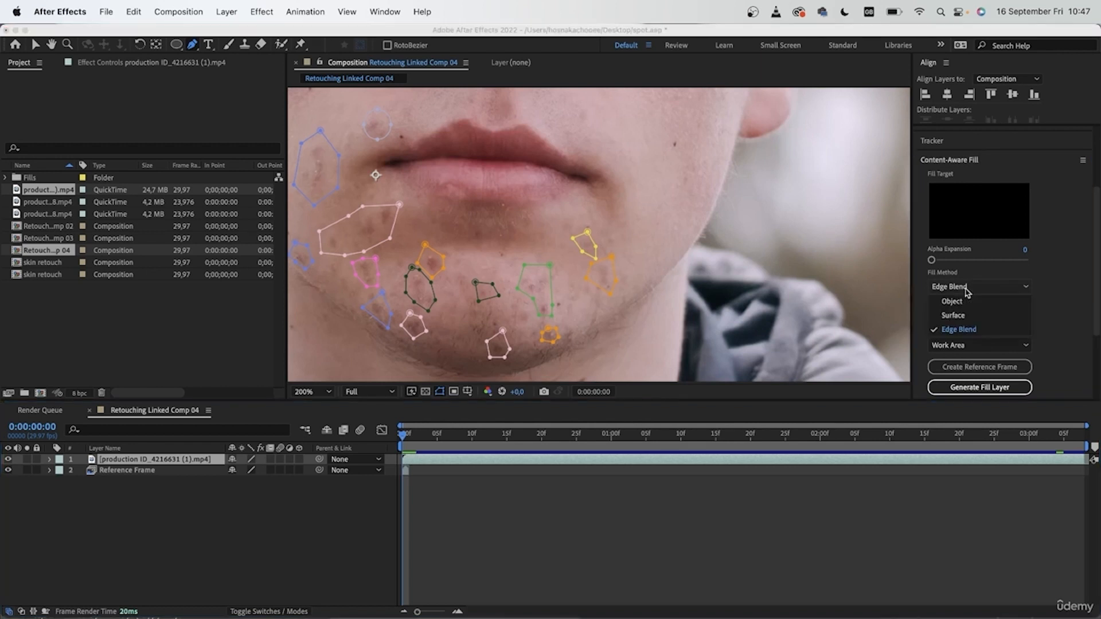
{"action": "left_click", "coordinate": [978, 316]}
{"action": "left_click", "coordinate": [935, 302]}
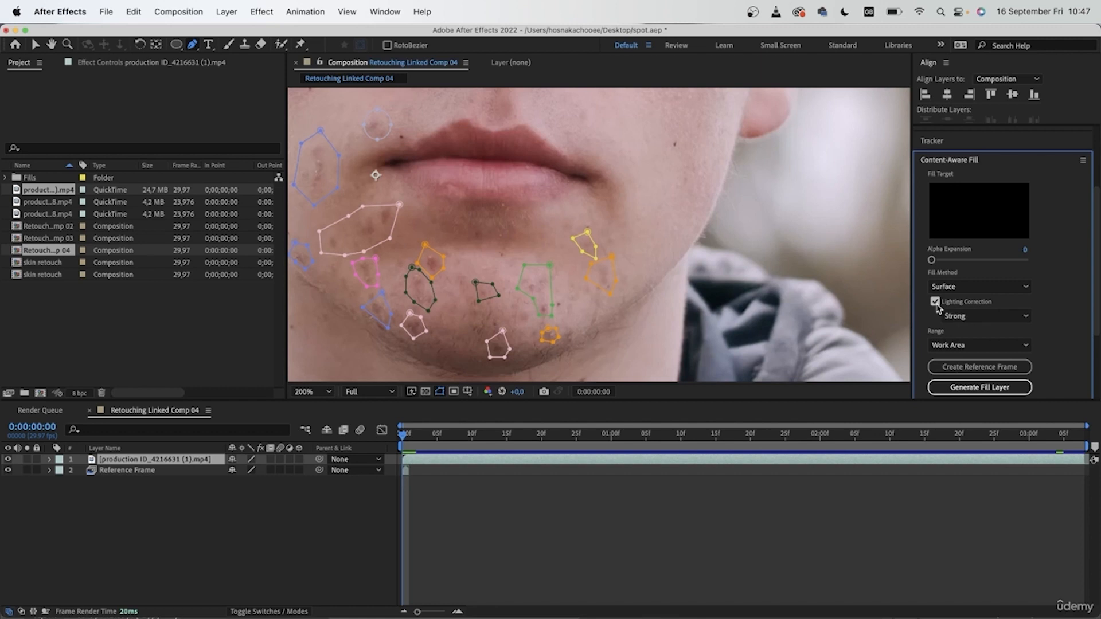
{"action": "left_click", "coordinate": [958, 317]}
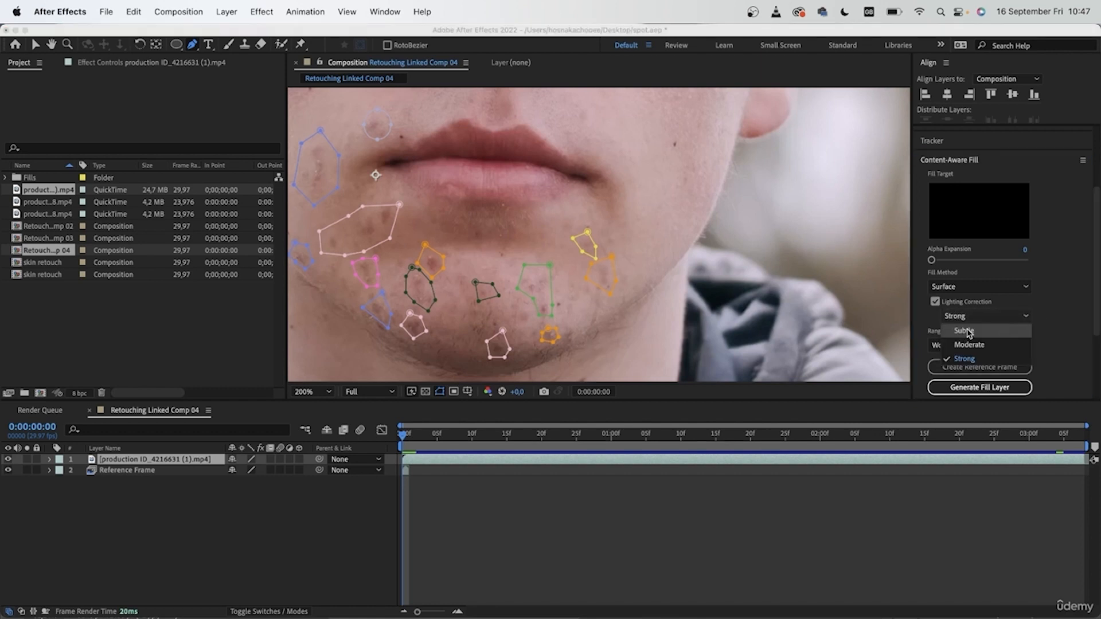
{"action": "left_click", "coordinate": [980, 345]}
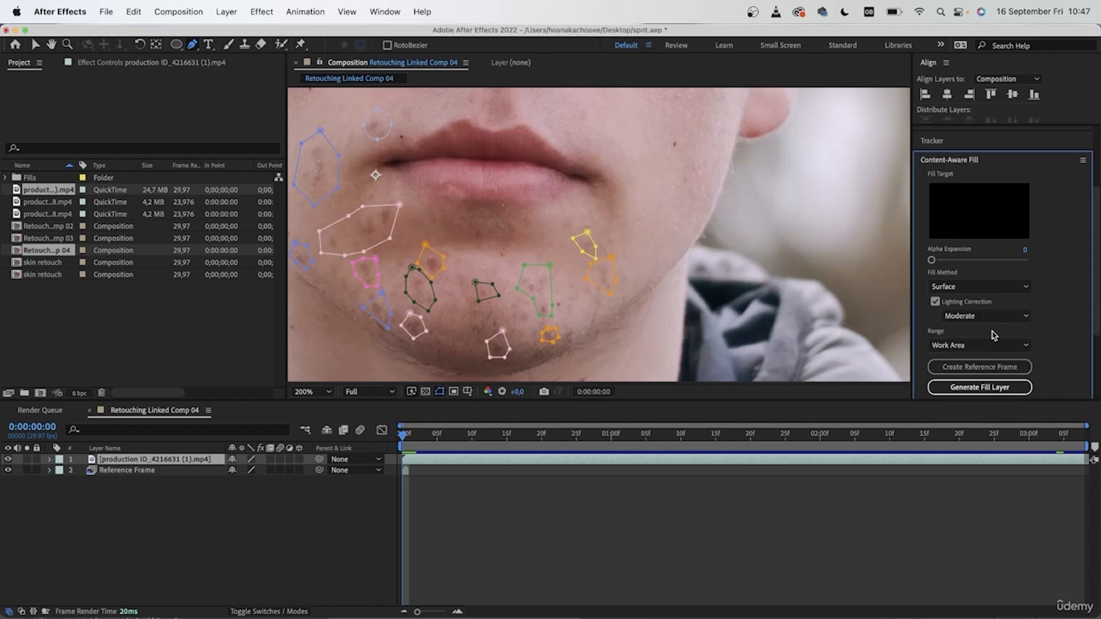
{"action": "scroll", "coordinate": [1037, 341], "scroll_direction": "down", "scroll_amount": 3}
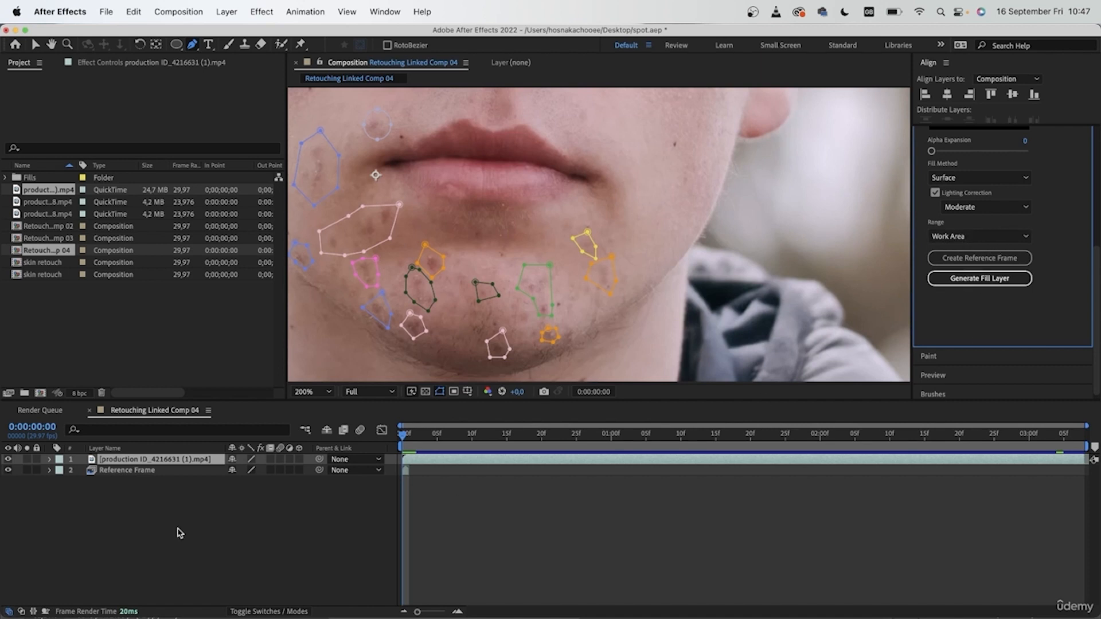
Set the mode of all sixteen masks on the production ID_4216631 clip to Subtract
{"action": "left_click", "coordinate": [189, 462]}
{"action": "key", "text": "m"}
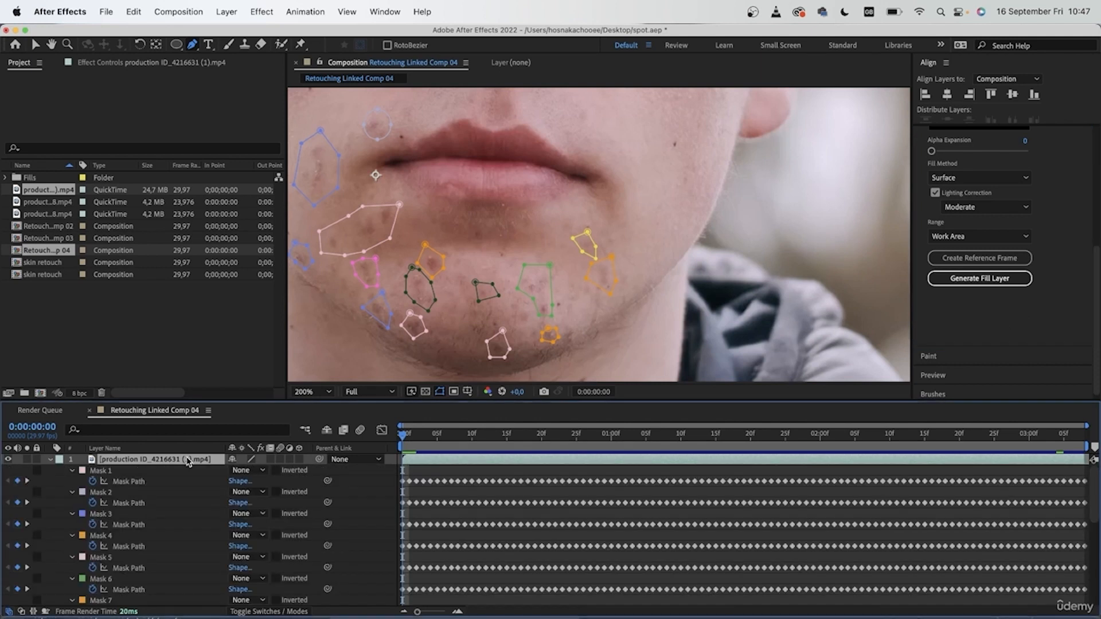
{"action": "left_click", "coordinate": [138, 471]}
{"action": "scroll", "coordinate": [137, 473], "scroll_direction": "down", "scroll_amount": 8}
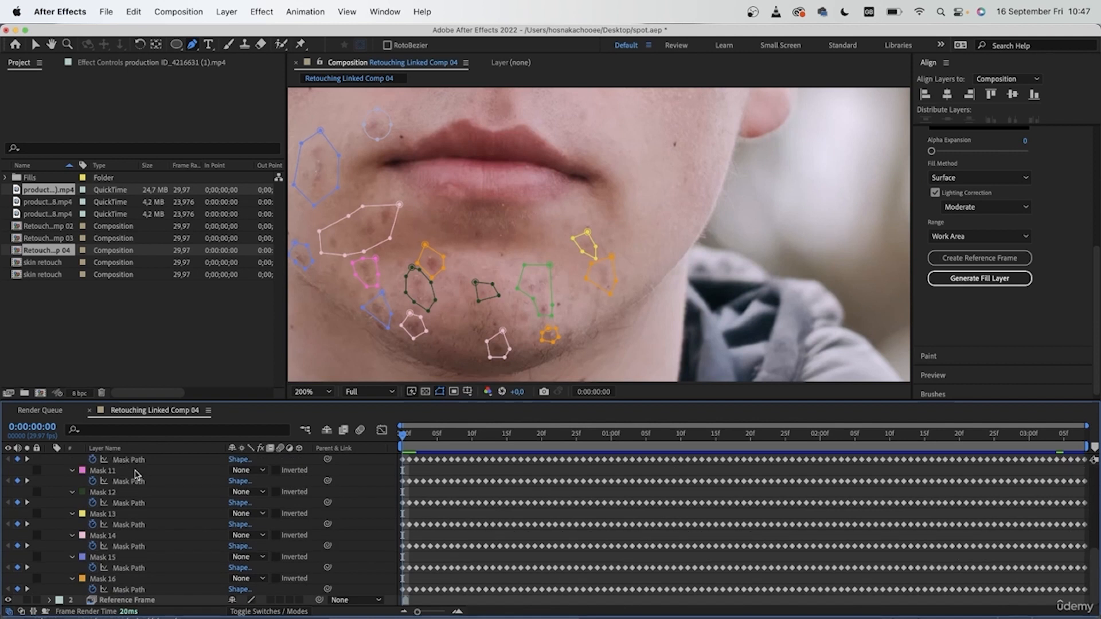
{"action": "left_click", "coordinate": [132, 580], "text": "shift"}
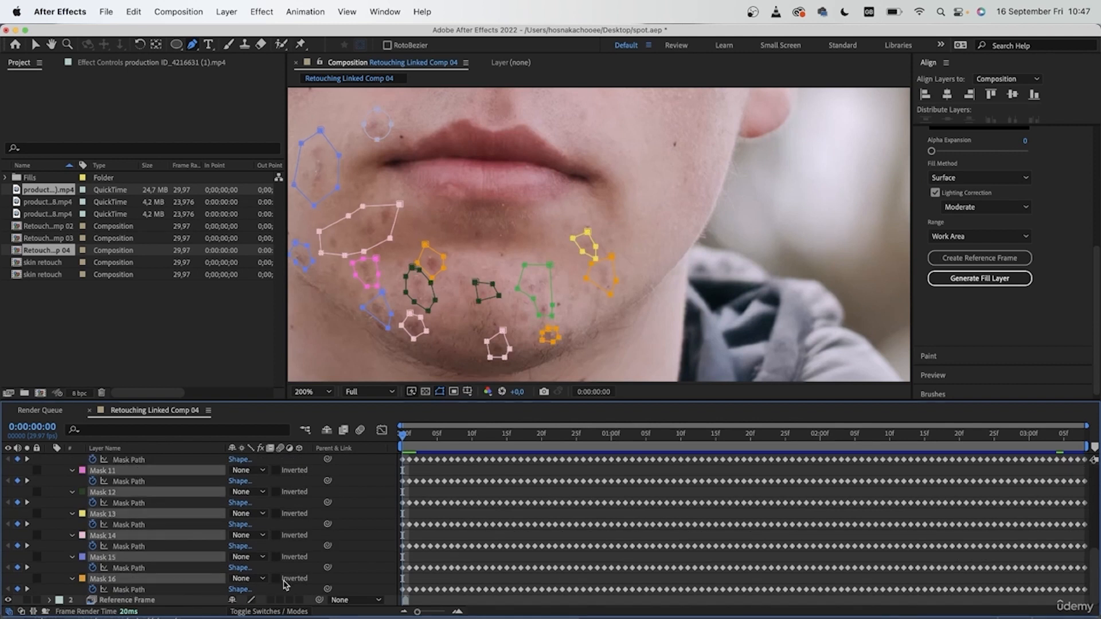
{"action": "left_click", "coordinate": [252, 580]}
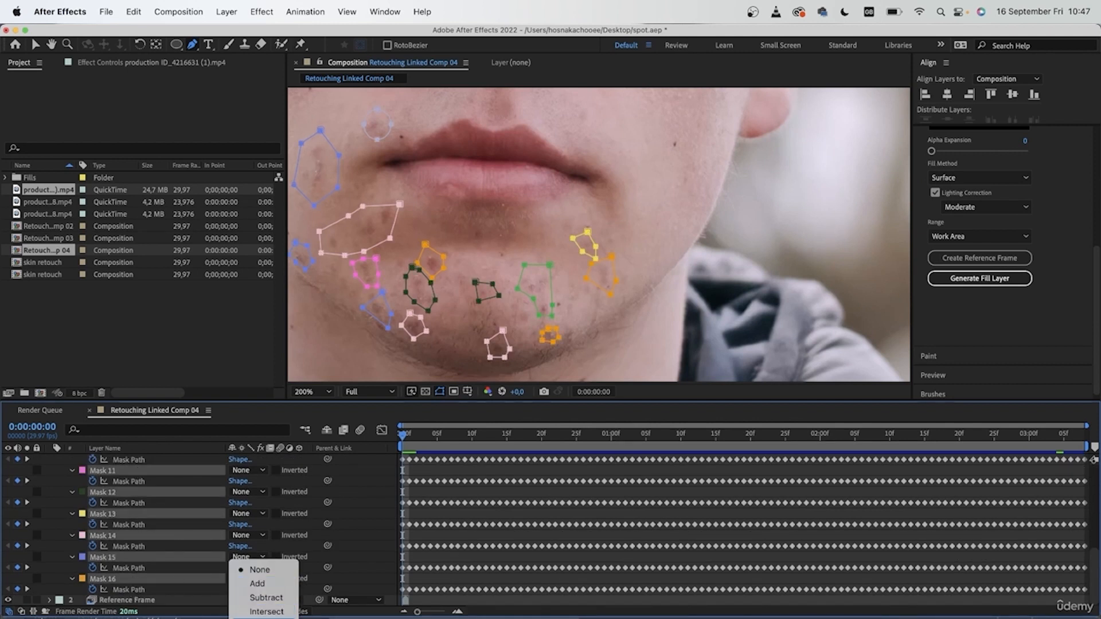
{"action": "left_click", "coordinate": [261, 598]}
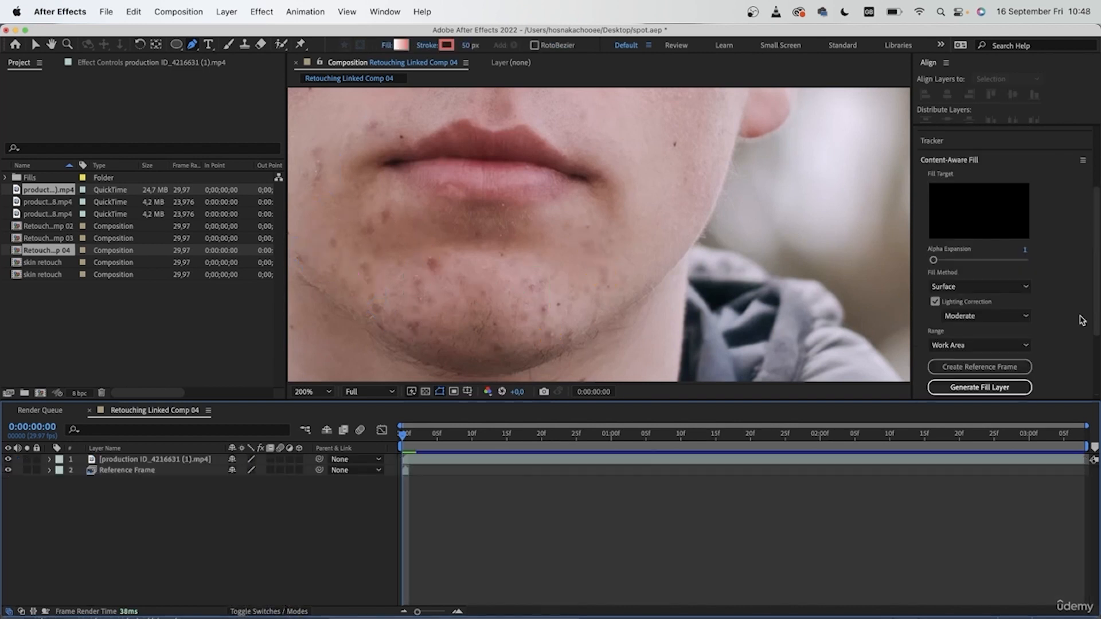
Generate the Content-Aware Fill layer for the work area and scrub through the timeline to check the filled skin
{"action": "left_click", "coordinate": [959, 389]}
{"action": "left_click", "coordinate": [976, 388]}
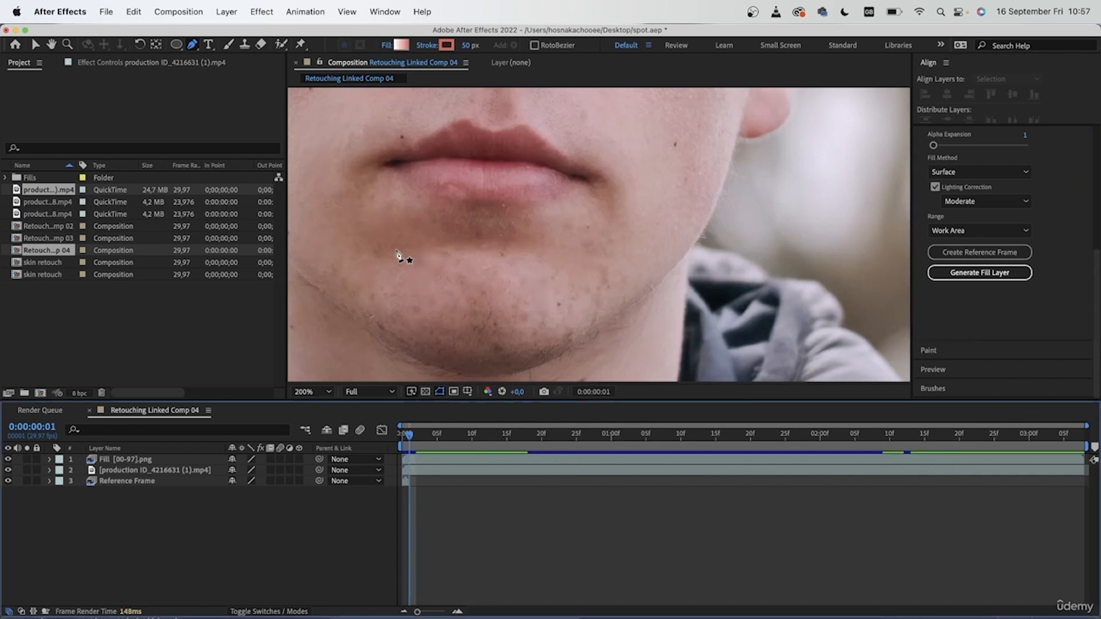
{"action": "left_click_drag", "start_coordinate": [421, 437], "coordinate": [1011, 463]}
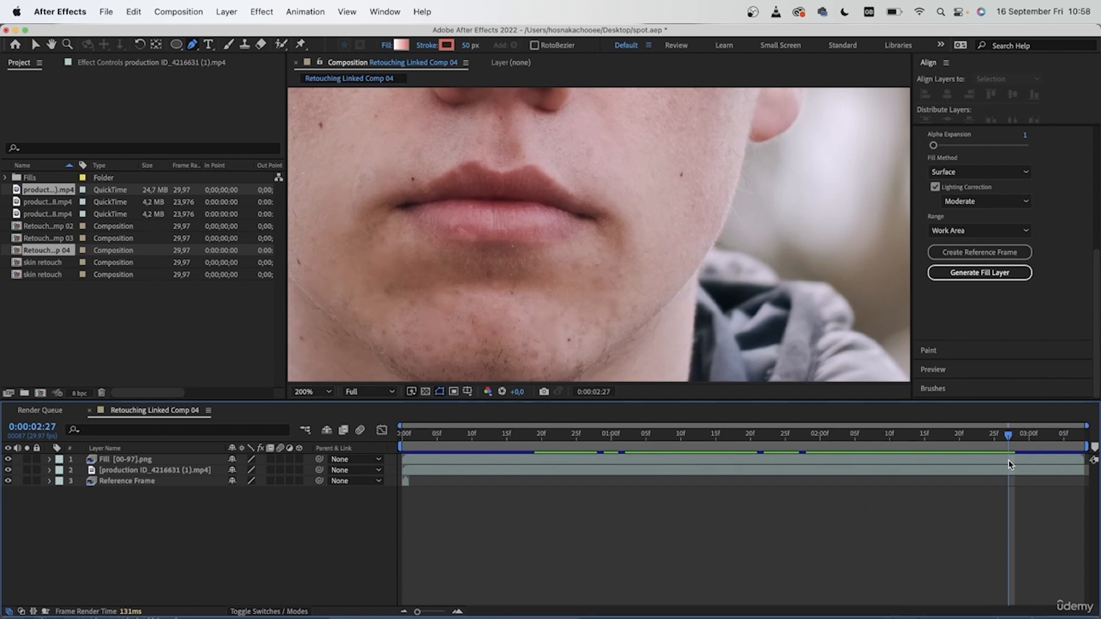
{"action": "left_click_drag", "start_coordinate": [1011, 463], "coordinate": [625, 495]}
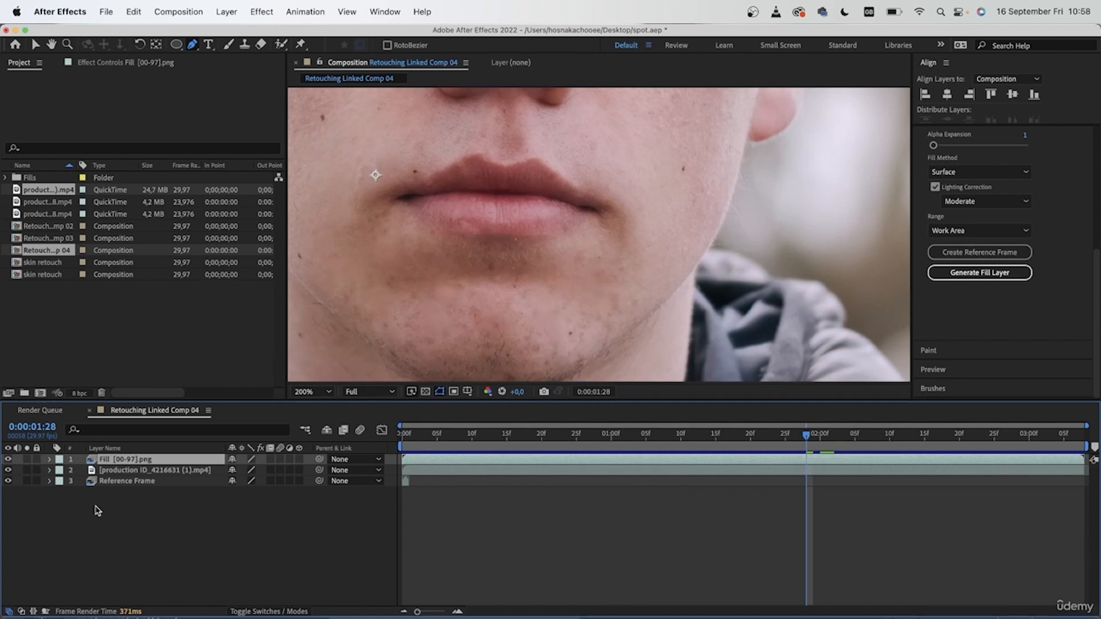
Solo the fill layer and the masked clip in turn to compare the patches with the holes, and review the clip's mask outlines
{"action": "left_click", "coordinate": [28, 460]}
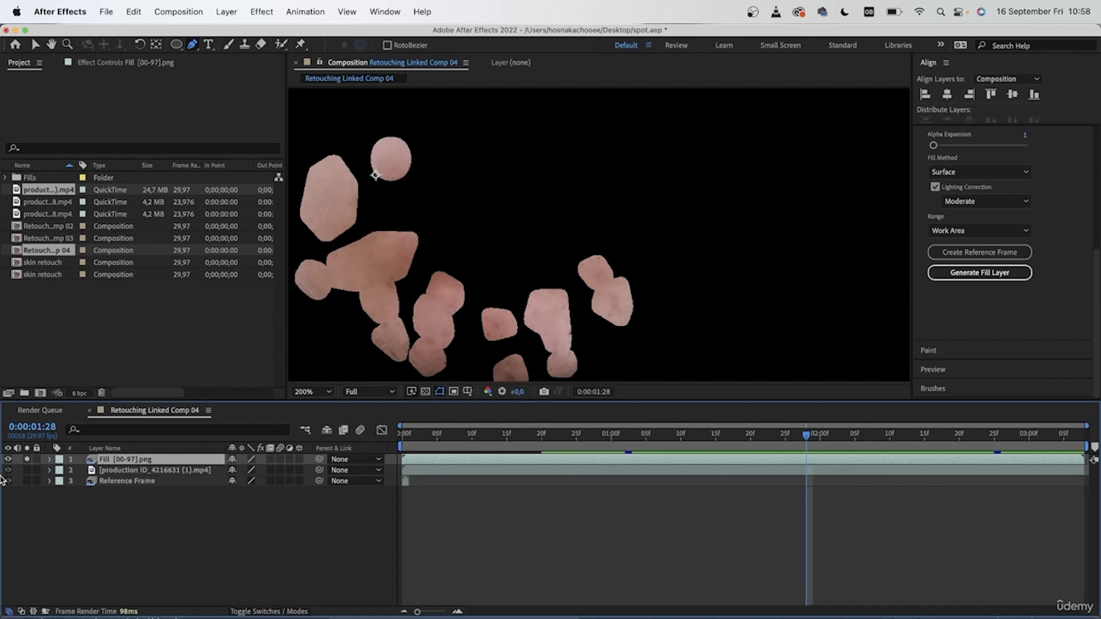
{"action": "left_click", "coordinate": [27, 470], "text": "alt"}
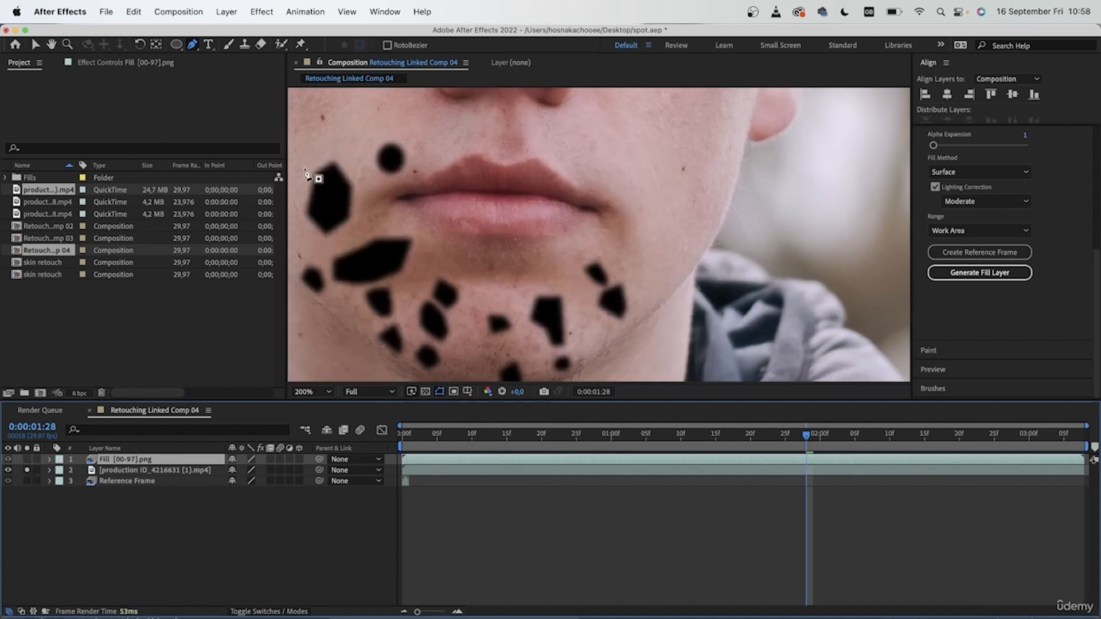
{"action": "left_click", "coordinate": [29, 470]}
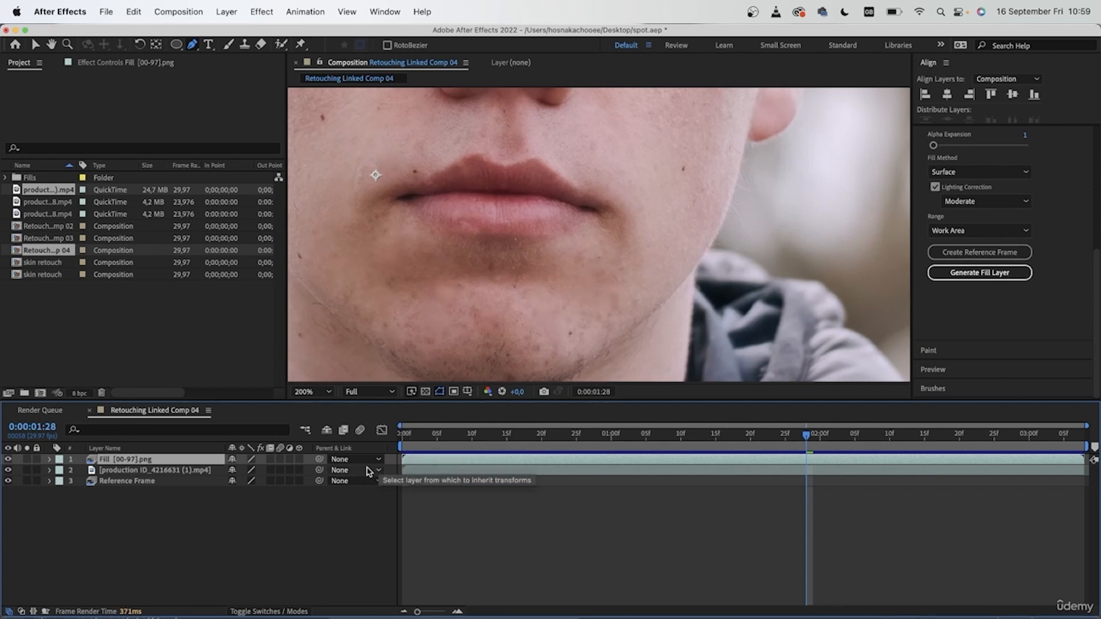
{"action": "left_click", "coordinate": [147, 483]}
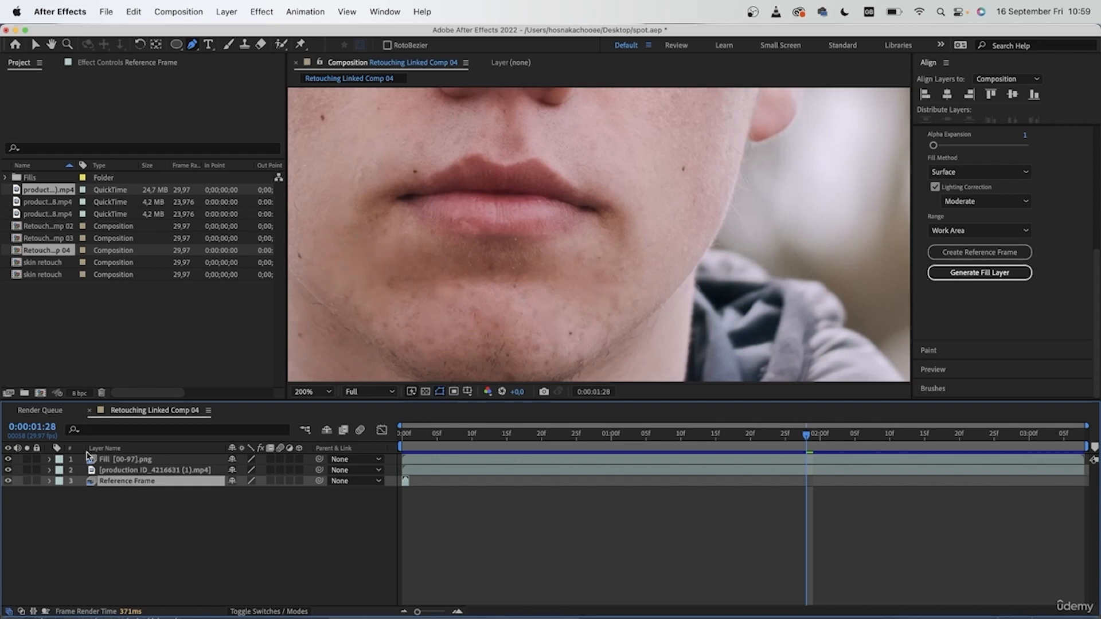
{"action": "left_click", "coordinate": [137, 472]}
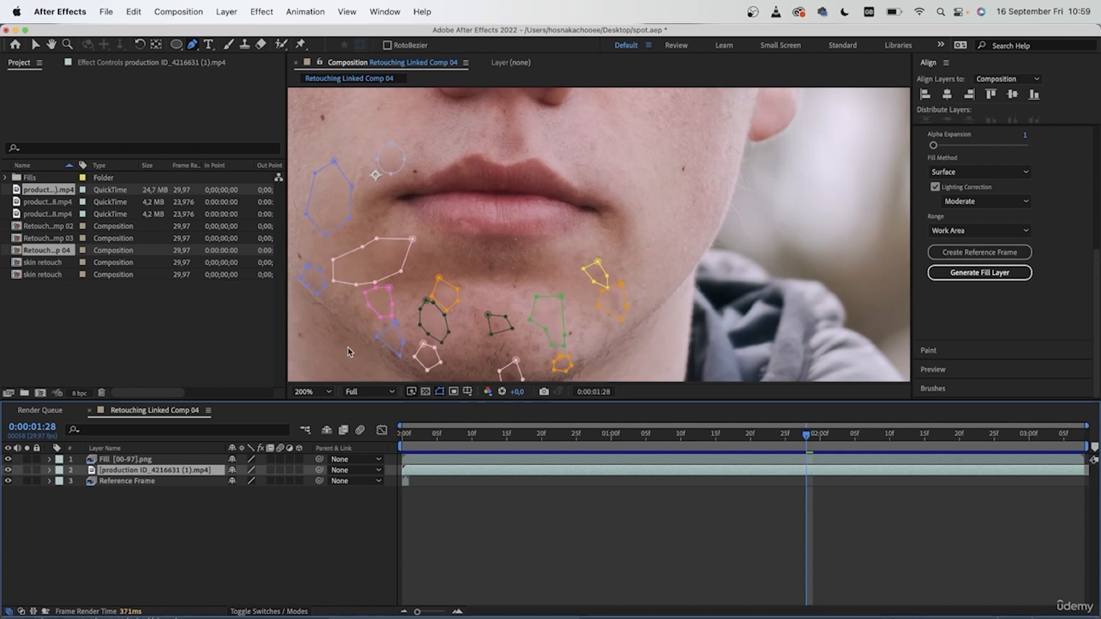
Preview the filled clip and scrub to 0:00:03:03 with the mask outlines shown to check the fill around the chin
{"action": "left_click", "coordinate": [704, 508]}
{"action": "key", "text": "space"}
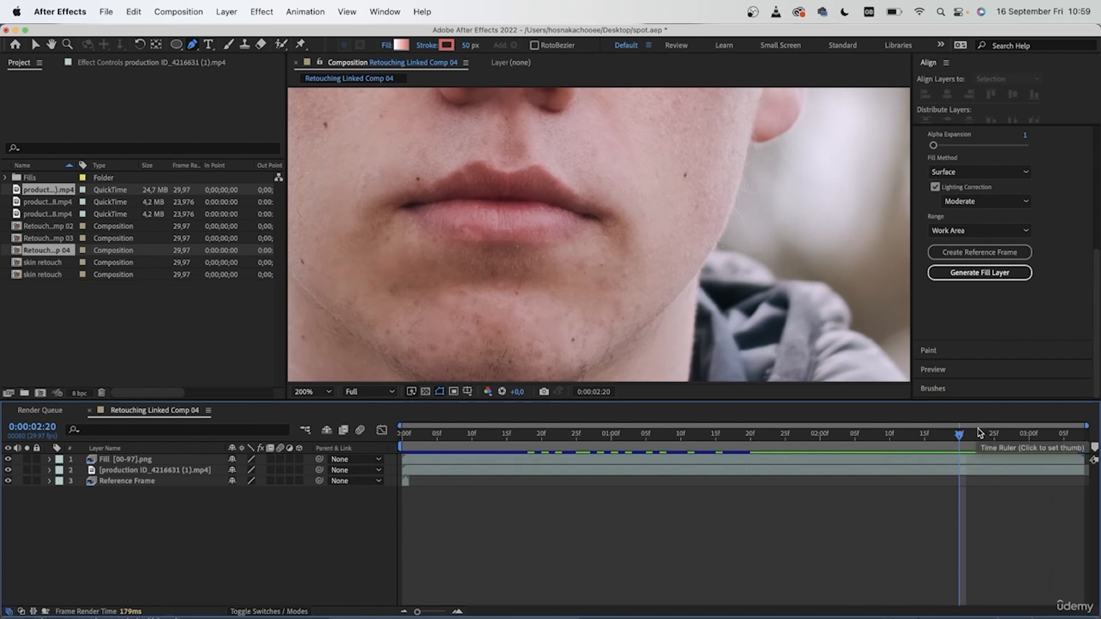
{"action": "left_click", "coordinate": [138, 471]}
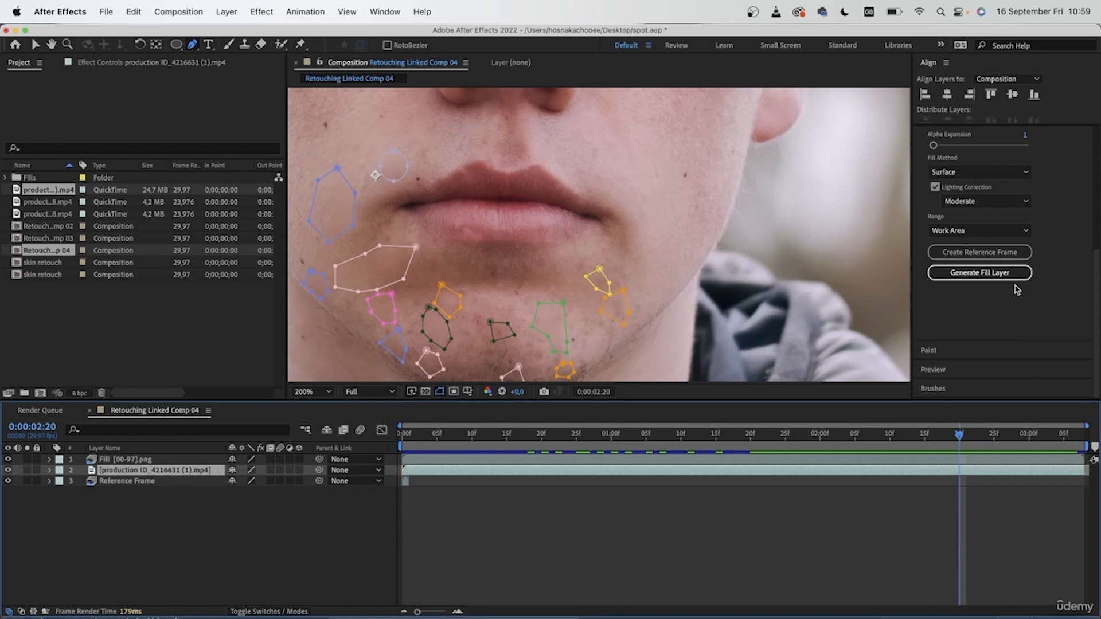
{"action": "left_click_drag", "start_coordinate": [965, 437], "coordinate": [996, 465]}
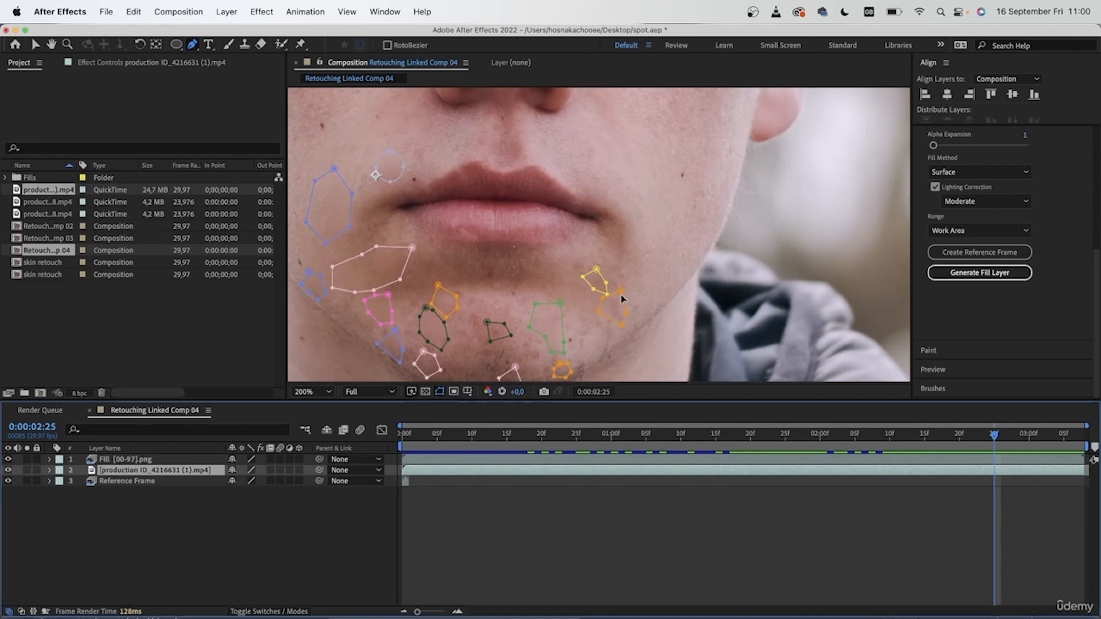
{"action": "left_click_drag", "start_coordinate": [1010, 459], "coordinate": [1049, 499]}
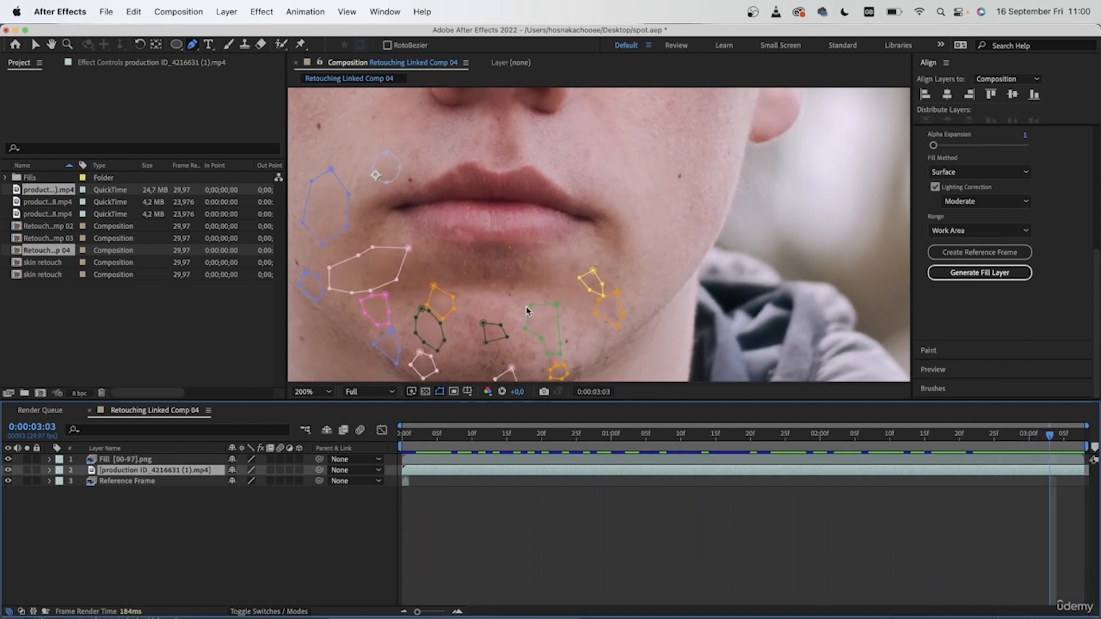
Review the whole lower face and neck from the first frame onward, and save the After Effects project
{"action": "left_click_drag", "start_coordinate": [624, 175], "coordinate": [651, 319]}
{"action": "left_click_drag", "start_coordinate": [655, 191], "coordinate": [614, 187]}
{"action": "scroll", "coordinate": [613, 188], "scroll_direction": "down", "scroll_amount": 10}
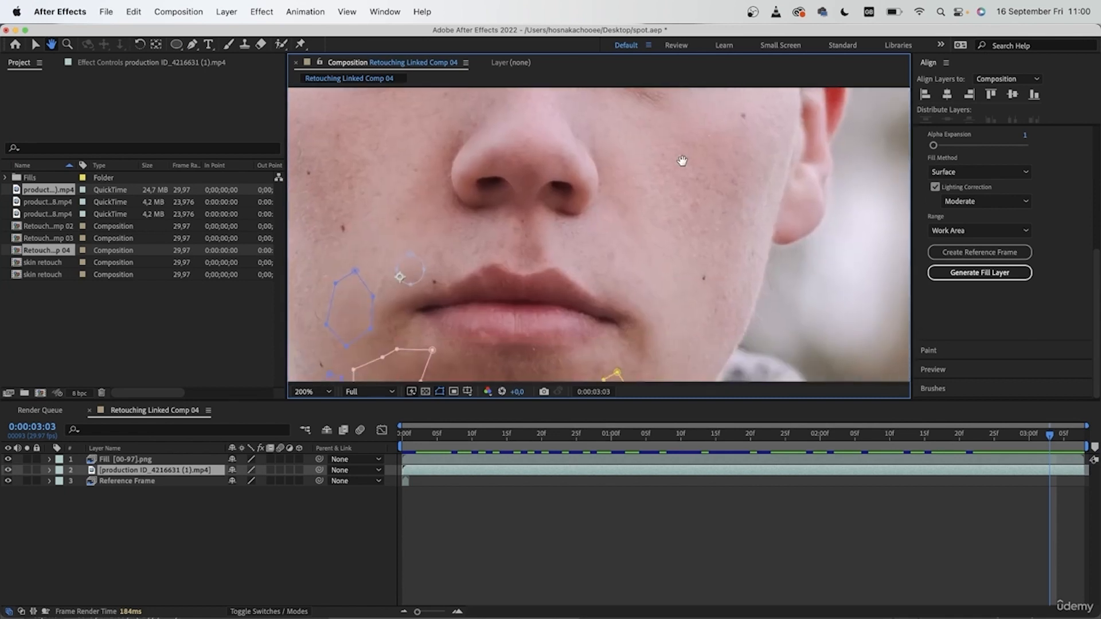
{"action": "key", "text": "g"}
{"action": "left_click", "coordinate": [793, 533]}
{"action": "mouse_move", "coordinate": [1032, 436]}
{"action": "left_mouse_down"}
{"action": "mouse_move", "coordinate": [662, 438]}
{"action": "mouse_move", "coordinate": [904, 437]}
{"action": "left_mouse_up"}
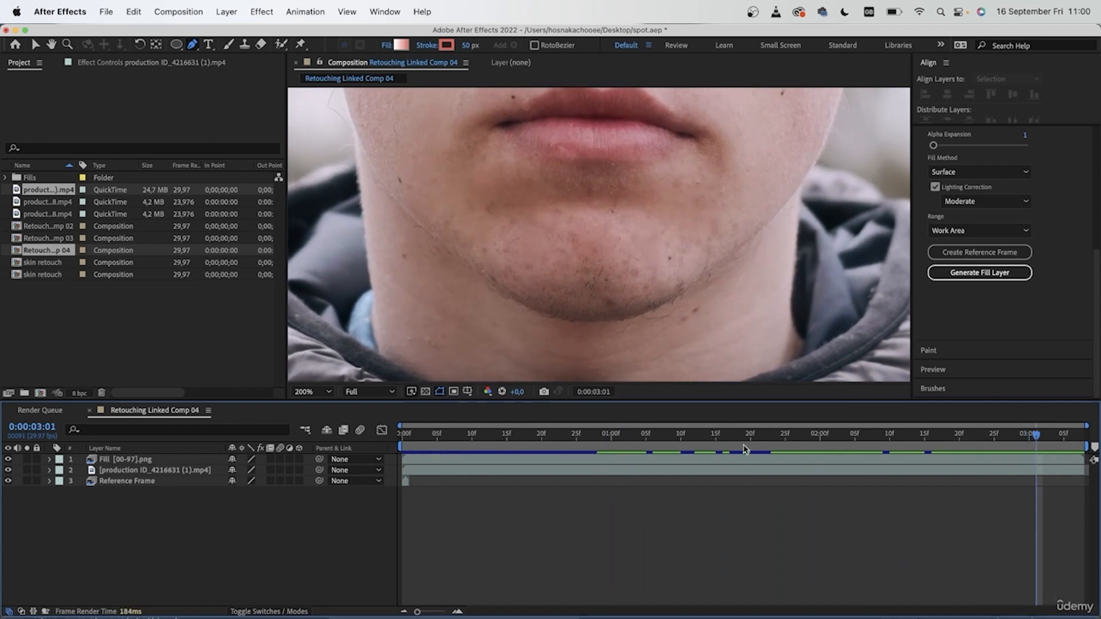
{"action": "left_click", "coordinate": [408, 436]}
{"action": "left_click", "coordinate": [403, 436]}
{"action": "mouse_move", "coordinate": [597, 196]}
{"action": "left_mouse_down"}
{"action": "mouse_move", "coordinate": [584, 281]}
{"action": "mouse_move", "coordinate": [562, 290]}
{"action": "left_mouse_up"}
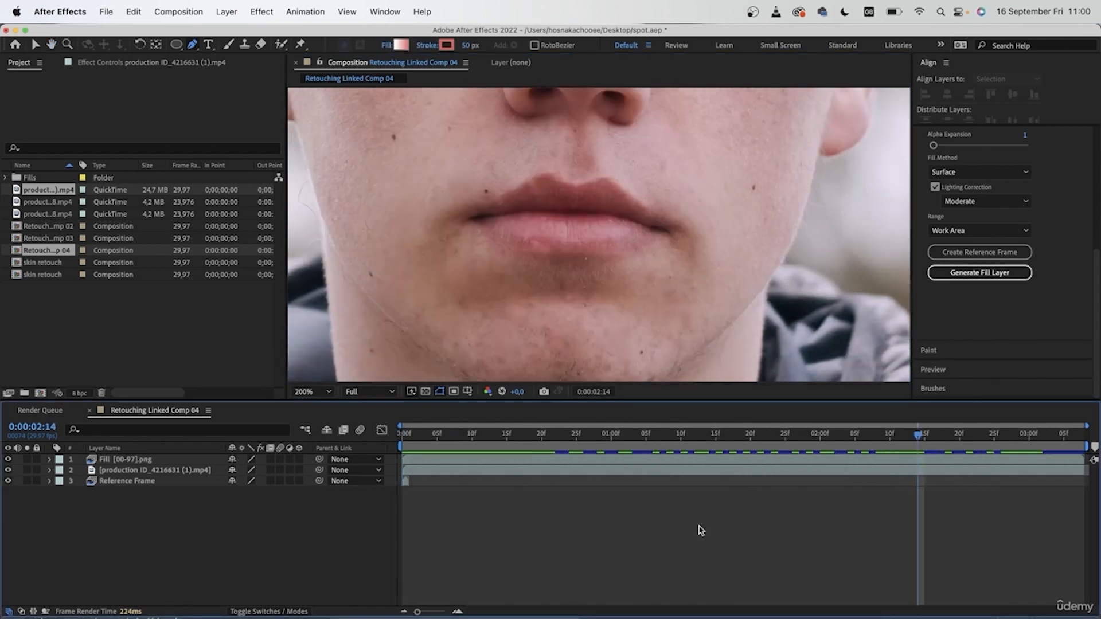
{"action": "key", "text": "super+s"}
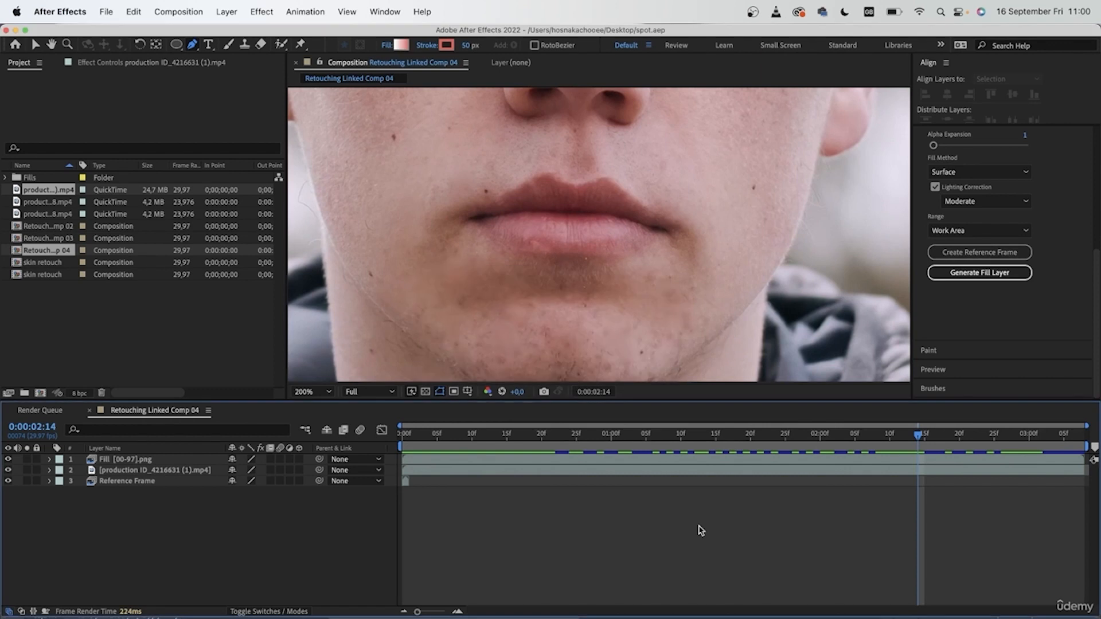
Switch to Premiere Pro and toggle the V2 track's visibility repeatedly at 00:00:01:15 to compare the chin with and without retouching
{"action": "key", "text": "super+Tab"}
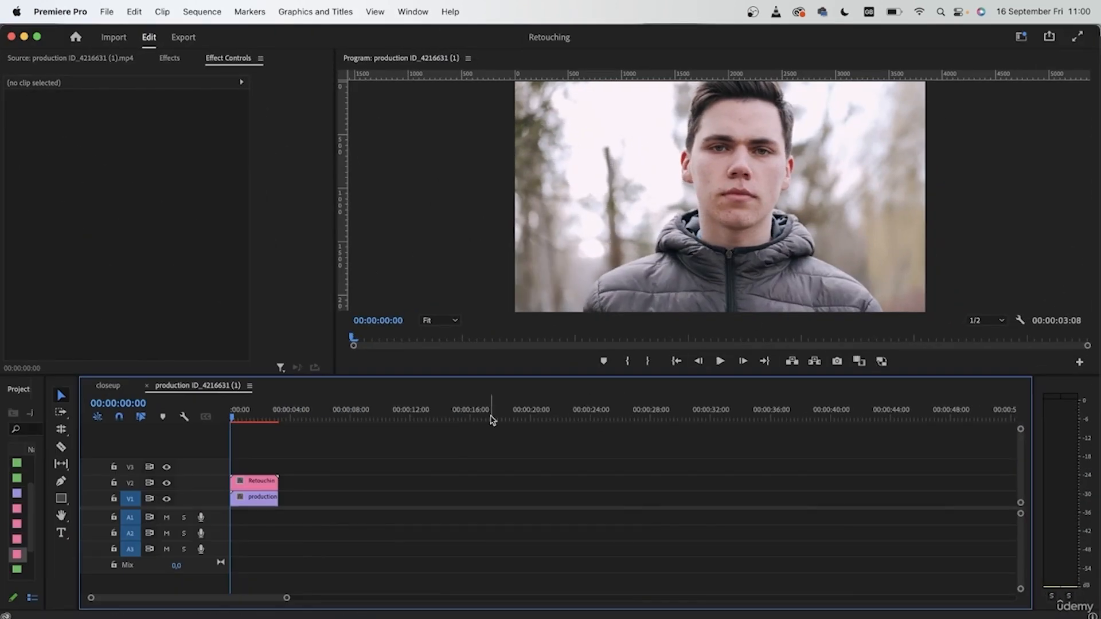
{"action": "left_click", "coordinate": [253, 415]}
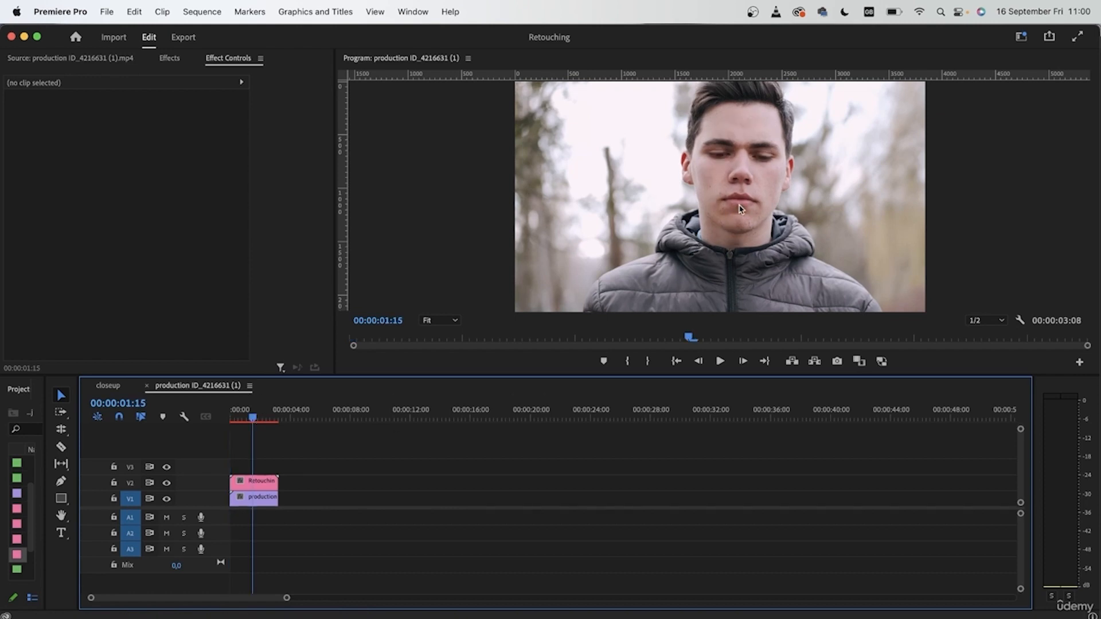
{"action": "scroll", "coordinate": [739, 209], "scroll_direction": "up", "scroll_amount": 2}
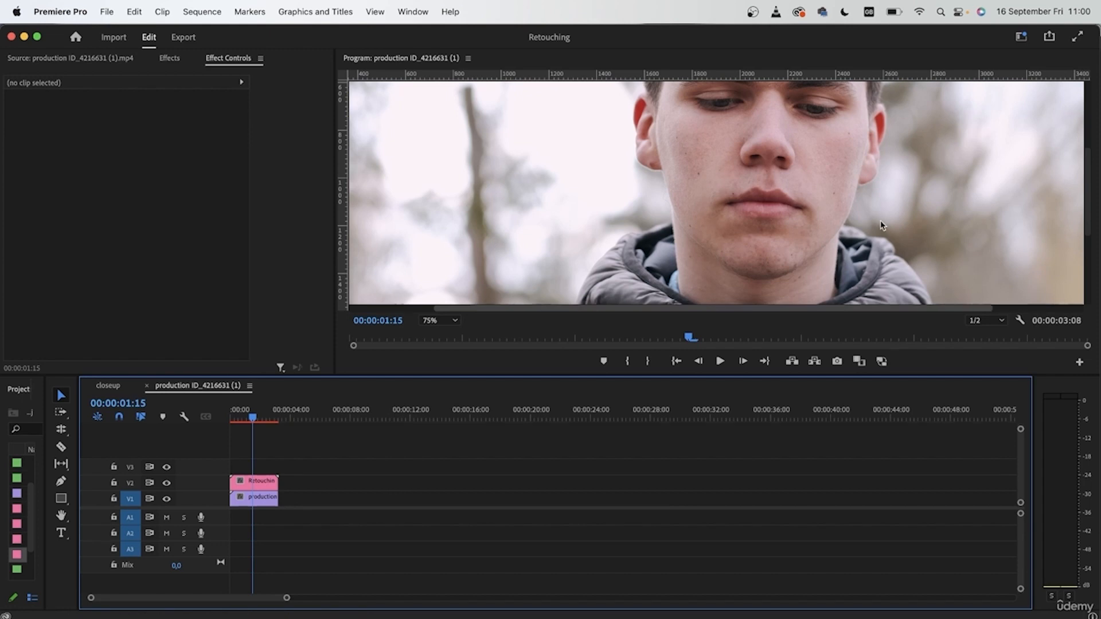
{"action": "scroll", "coordinate": [882, 226], "scroll_direction": "up", "scroll_amount": 3}
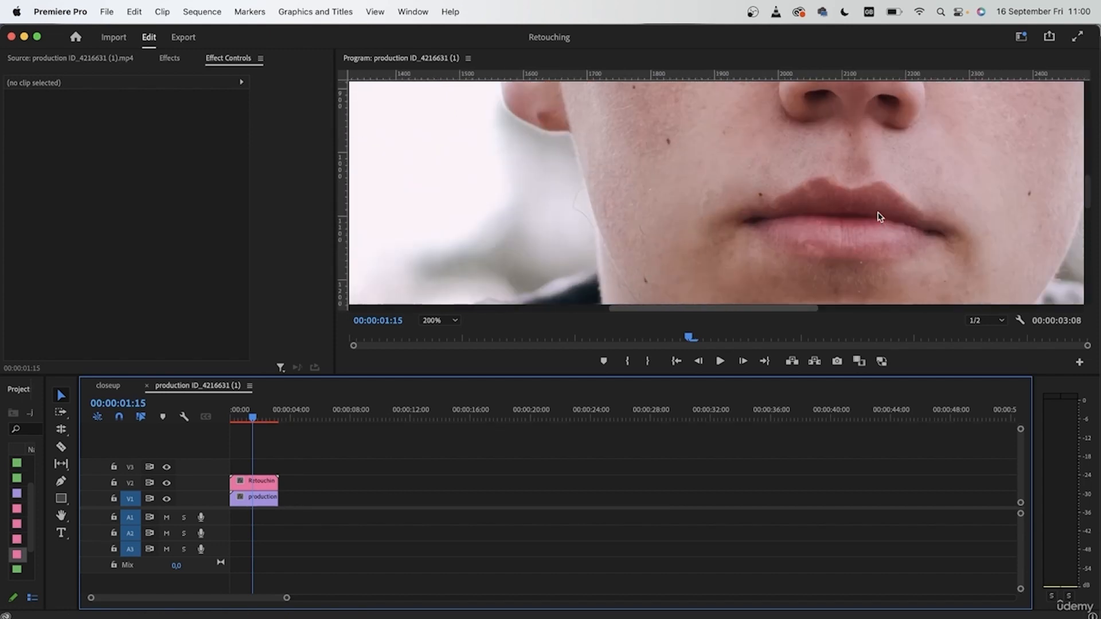
{"action": "mouse_move", "coordinate": [1088, 198]}
{"action": "left_mouse_down"}
{"action": "mouse_move", "coordinate": [1091, 224]}
{"action": "mouse_move", "coordinate": [1089, 202]}
{"action": "mouse_move", "coordinate": [1089, 213]}
{"action": "left_mouse_up"}
{"action": "left_click", "coordinate": [166, 484]}
{"action": "left_click", "coordinate": [167, 484]}
{"action": "left_click", "coordinate": [166, 484]}
{"action": "left_click", "coordinate": [166, 484]}
{"action": "left_click", "coordinate": [167, 483]}
{"action": "left_click", "coordinate": [167, 483]}
{"action": "left_click", "coordinate": [166, 484]}
{"action": "left_click", "coordinate": [167, 483]}
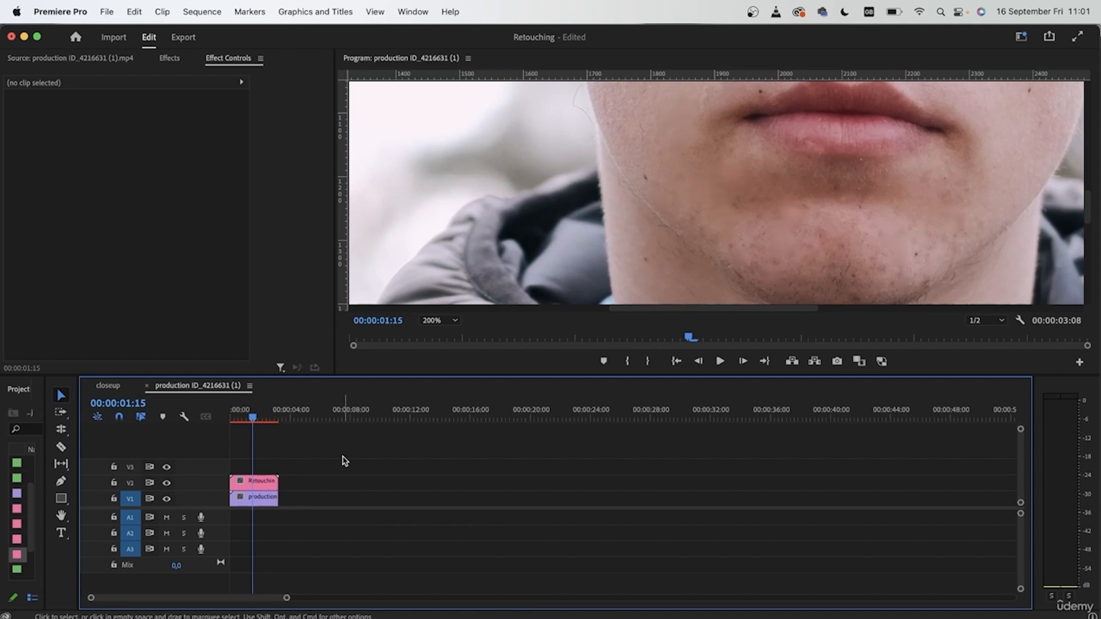
Fit the whole frame in the program monitor and scrub to 00:00:01:26 to review the retouched clip
{"action": "left_click", "coordinate": [440, 320]}
{"action": "left_click", "coordinate": [443, 342]}
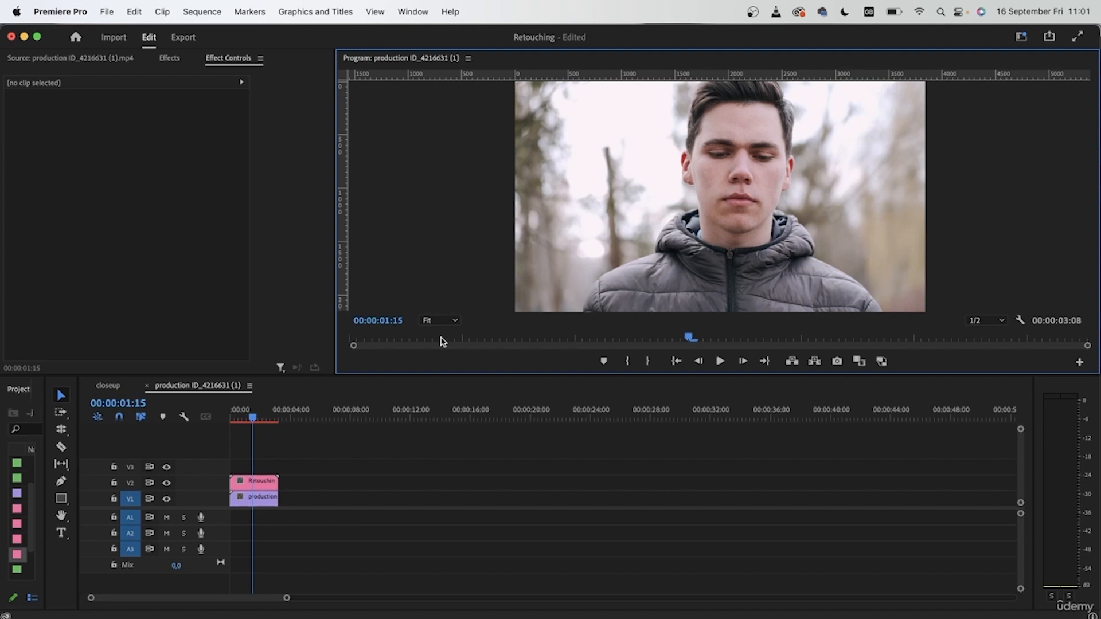
{"action": "mouse_move", "coordinate": [262, 419]}
{"action": "left_mouse_down"}
{"action": "mouse_move", "coordinate": [250, 432]}
{"action": "mouse_move", "coordinate": [266, 440]}
{"action": "mouse_move", "coordinate": [246, 435]}
{"action": "mouse_move", "coordinate": [261, 438]}
{"action": "left_mouse_up"}
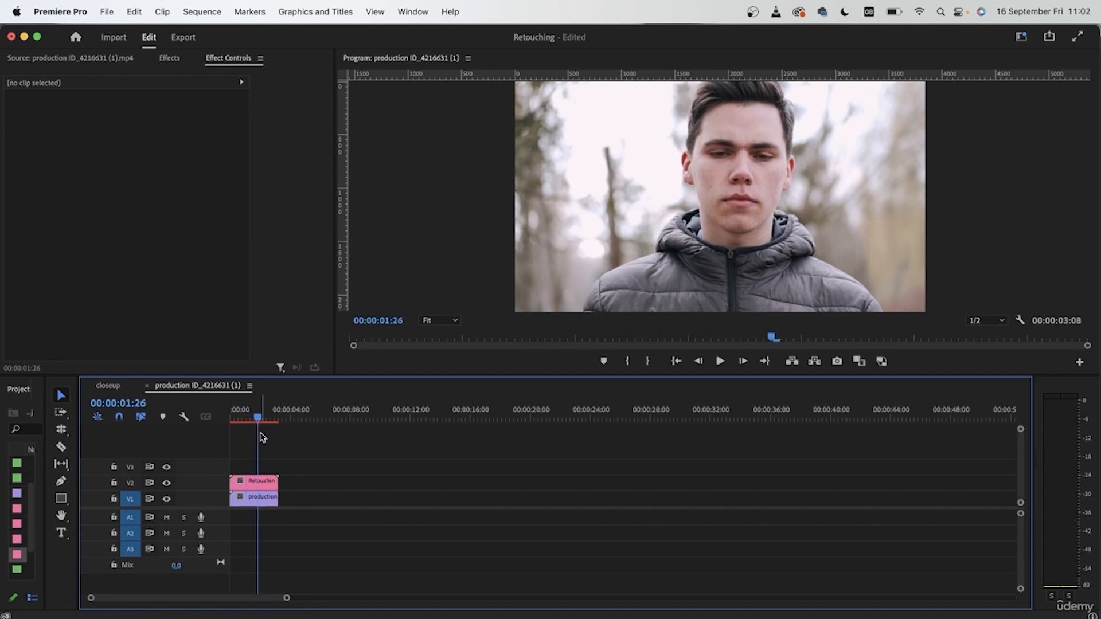